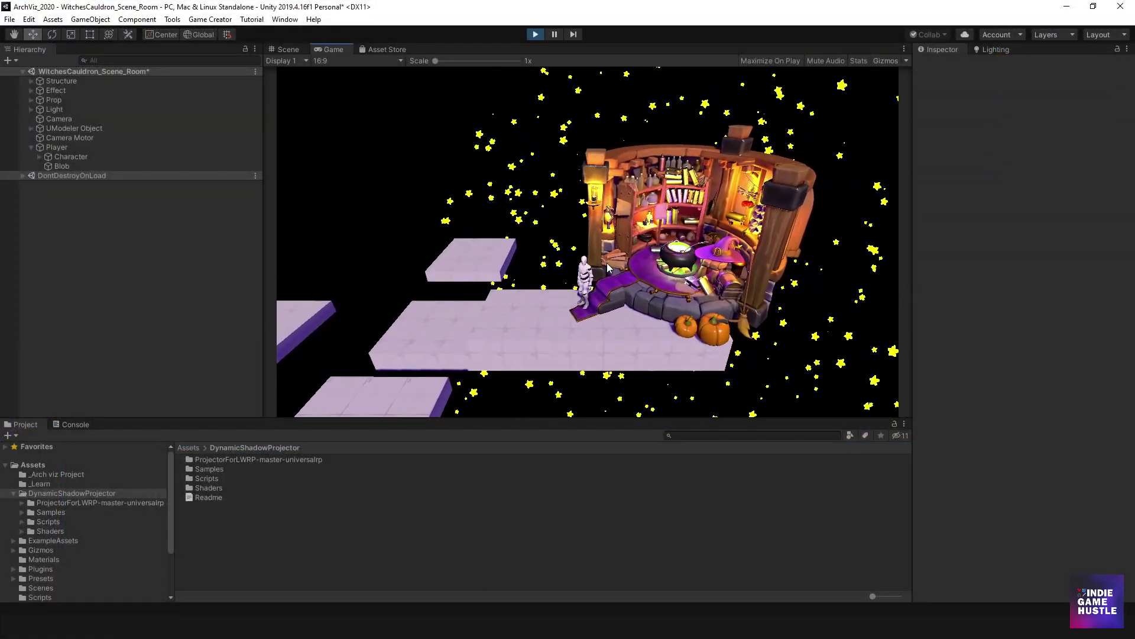
- Run and jump the character across the floating platforms and up to the witch's room to examine its blob shadow during play
key("a")
key("space")
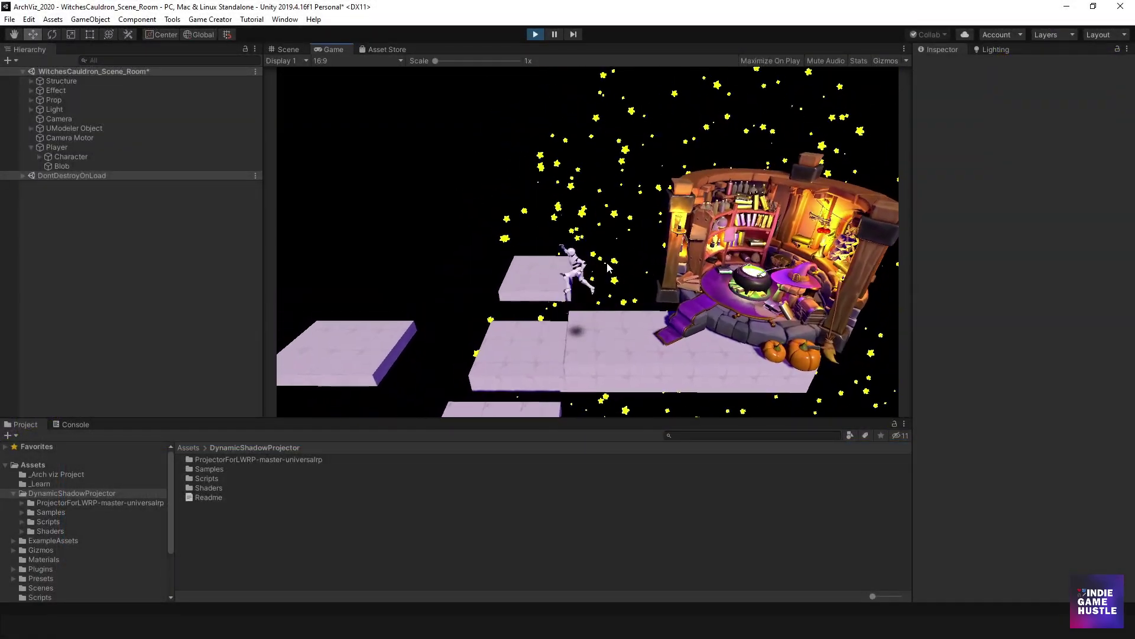
key("d")
key("space")
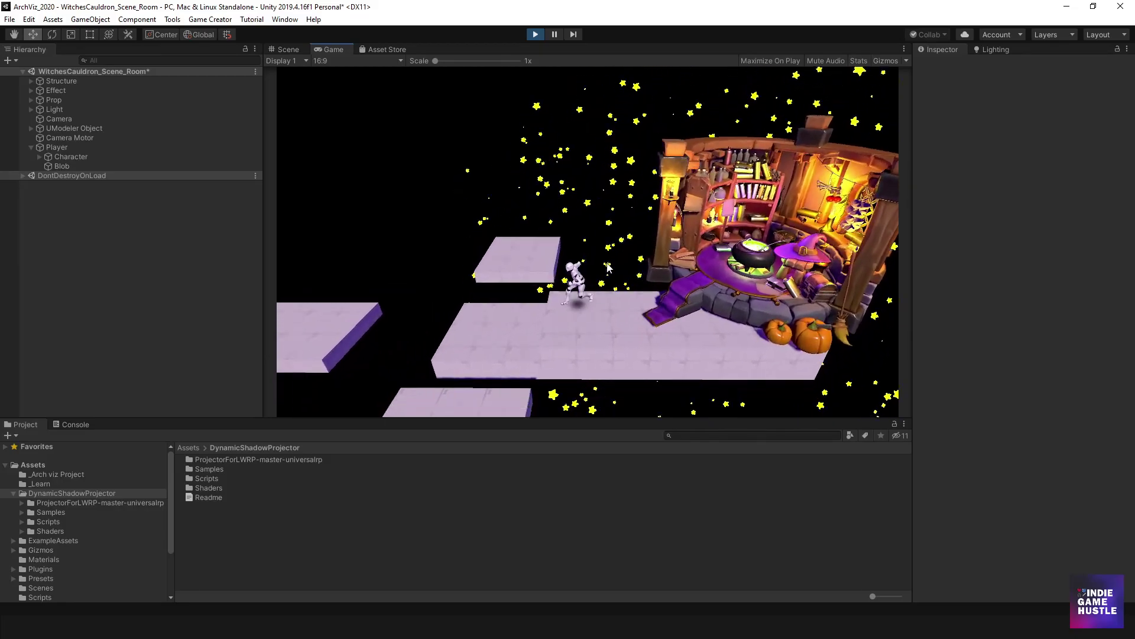
key("a")
key("space")
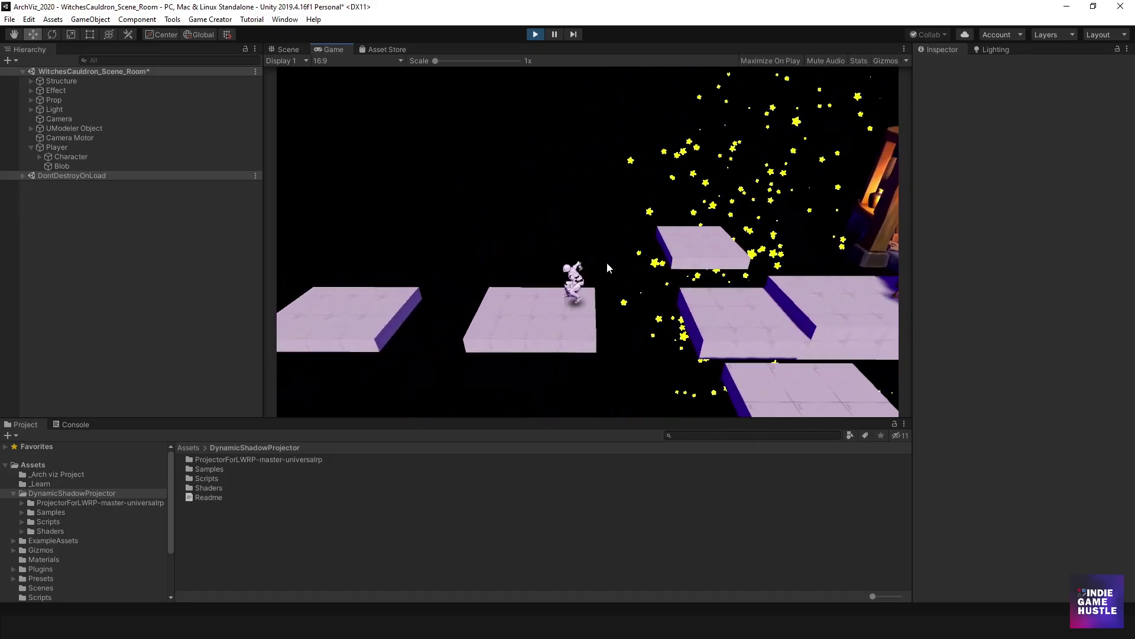
key("d")
key("a")
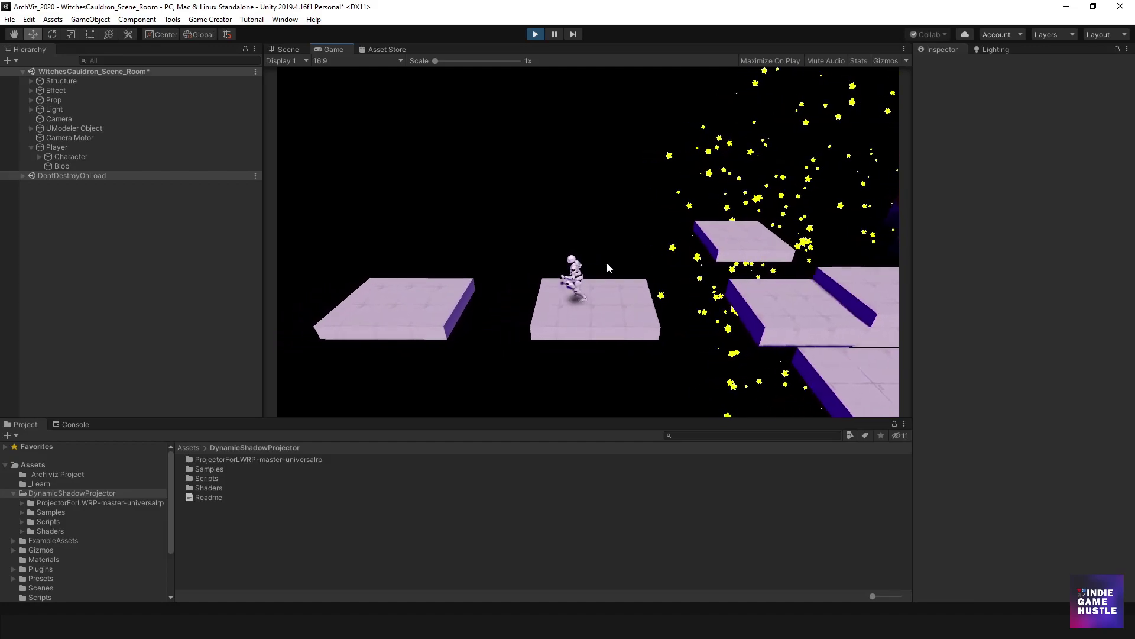
key("space")
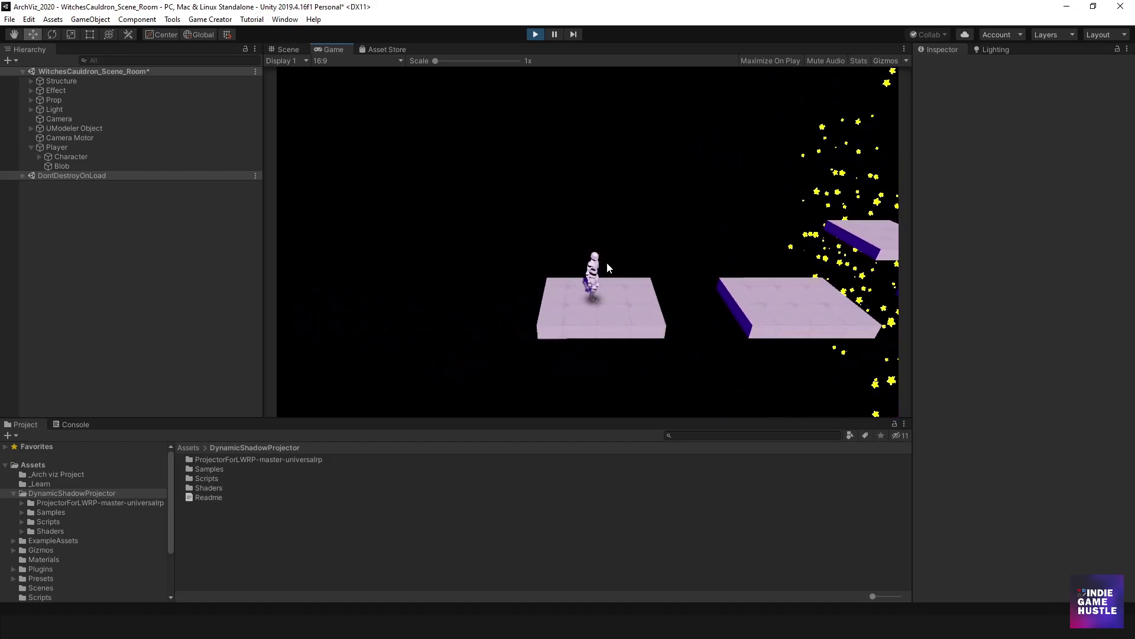
key("d")
key("space")
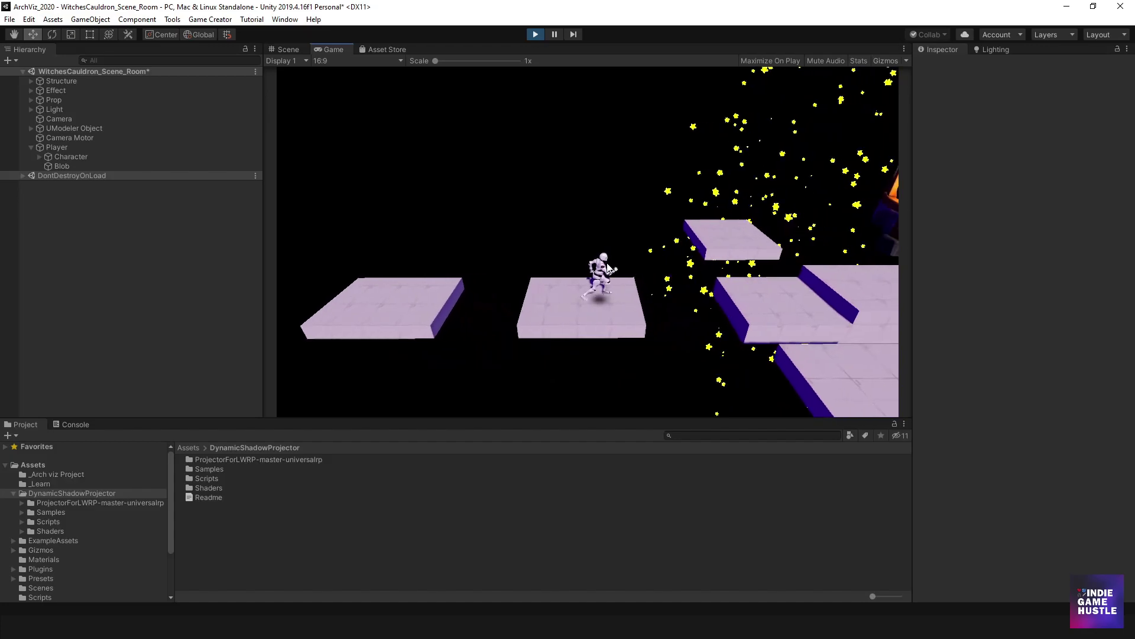
key("space")
key("w")
key("space")
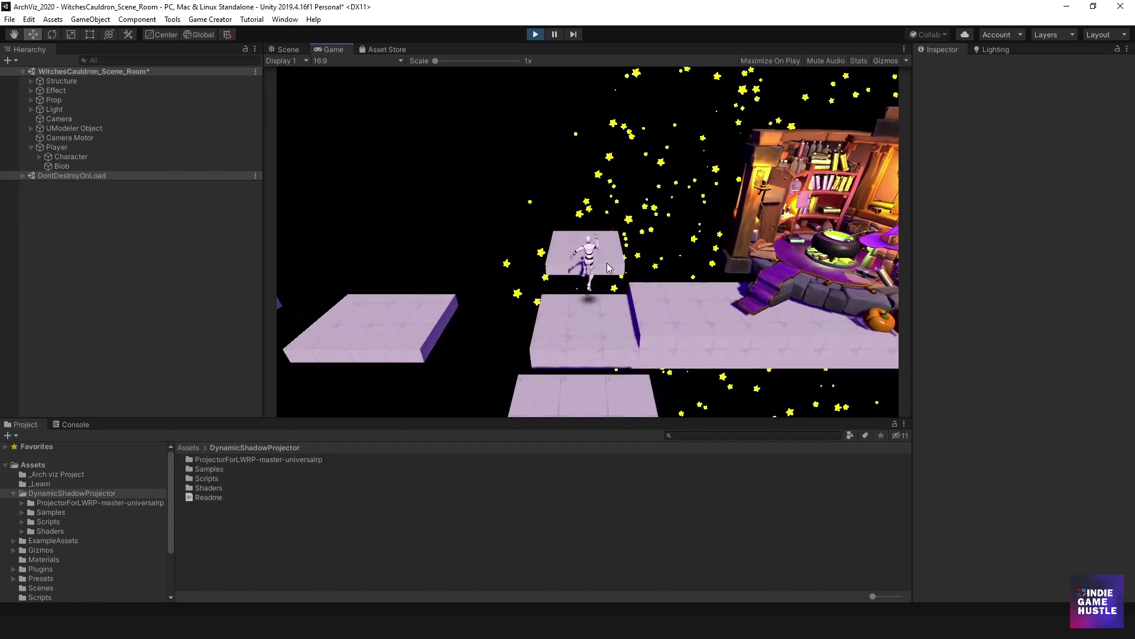
key("s")
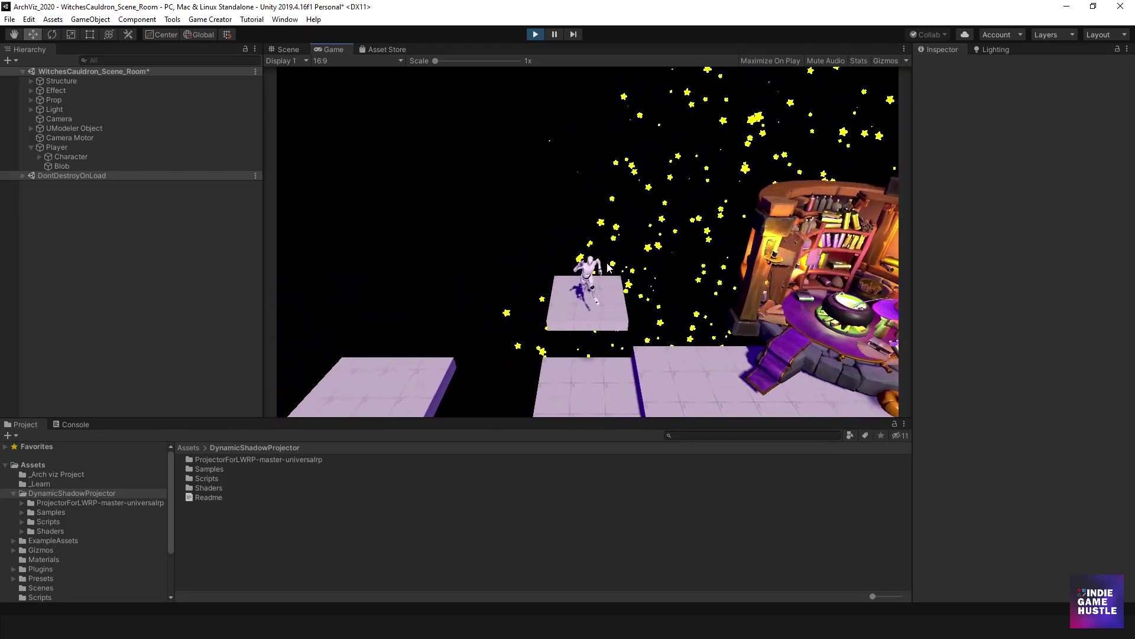
key("space")
key("d")
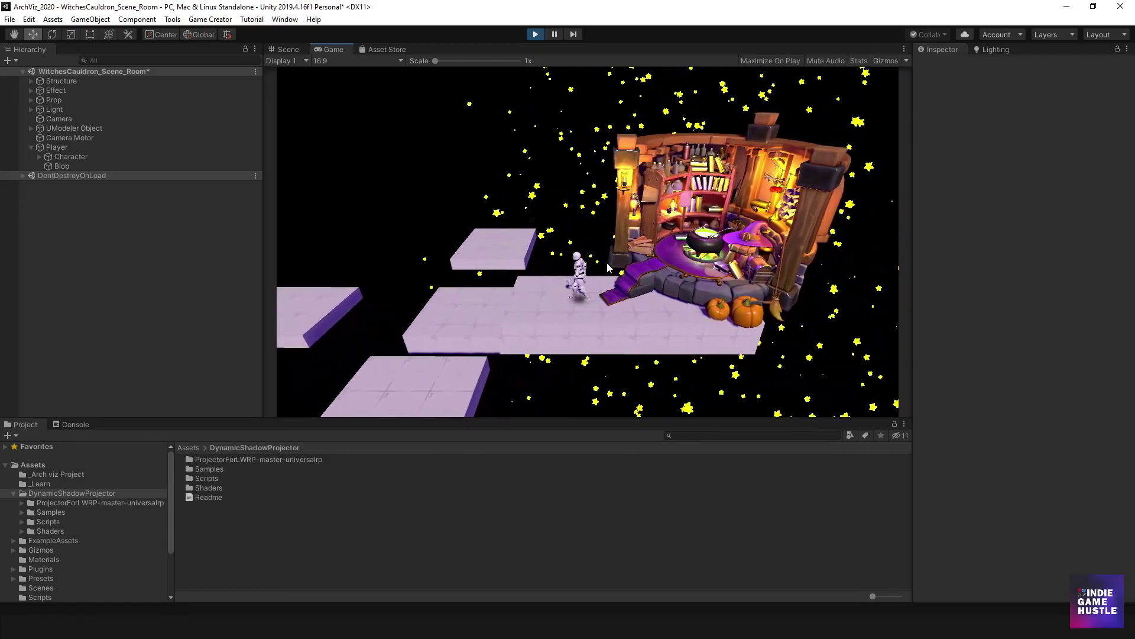
key("a")
key("space")
key("s")
key("space")
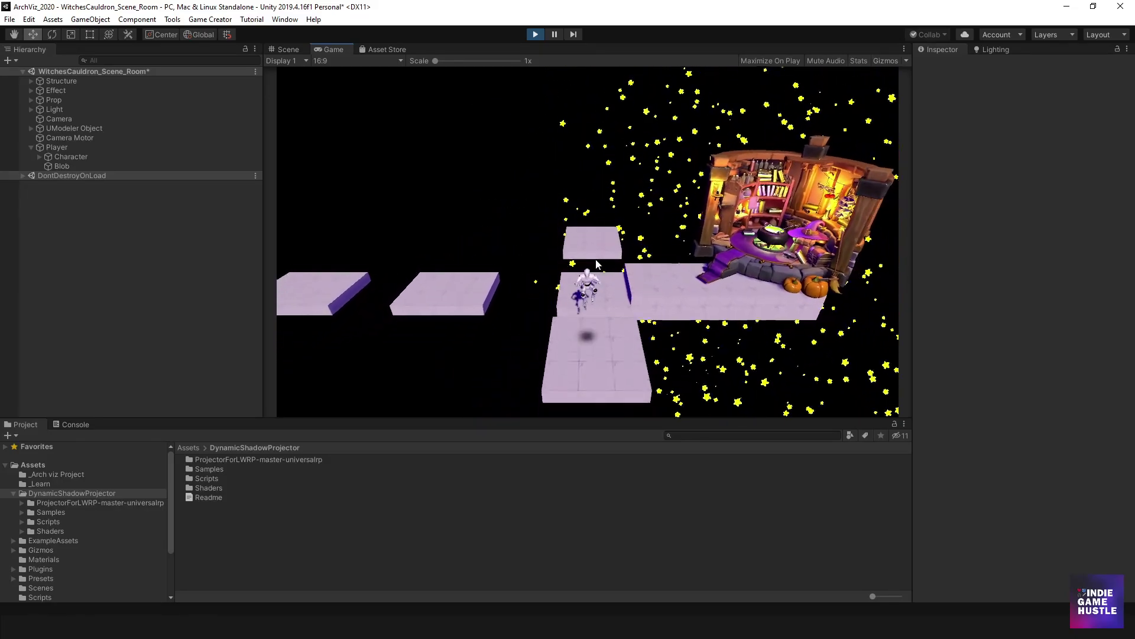
key("w")
key("space")
key("space")
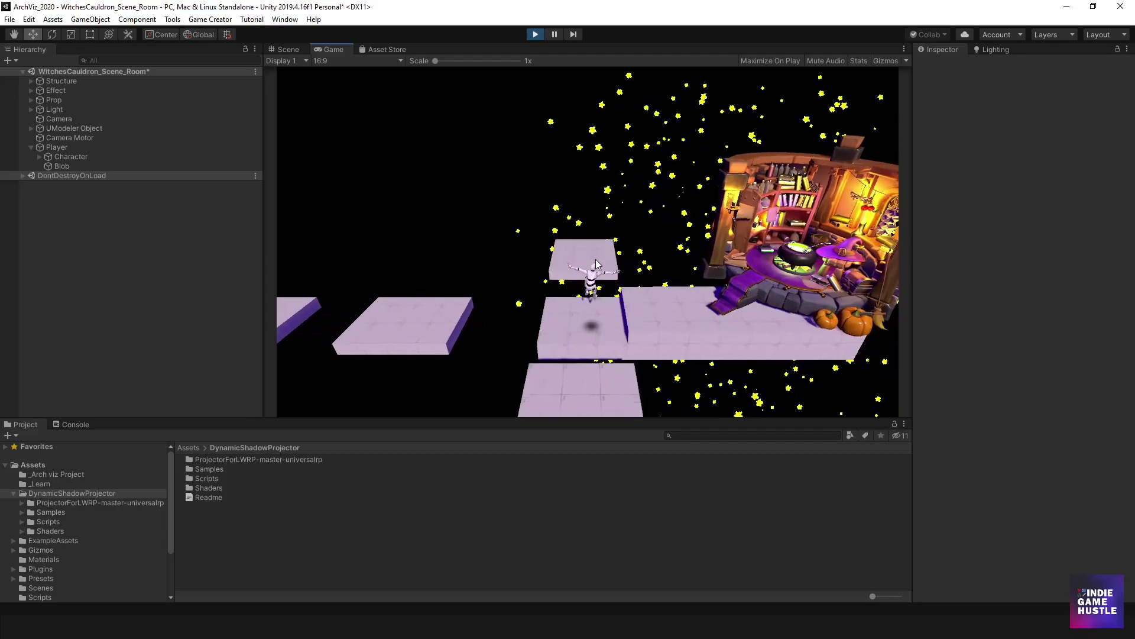
key("a")
key("space")
key("d")
key("space")
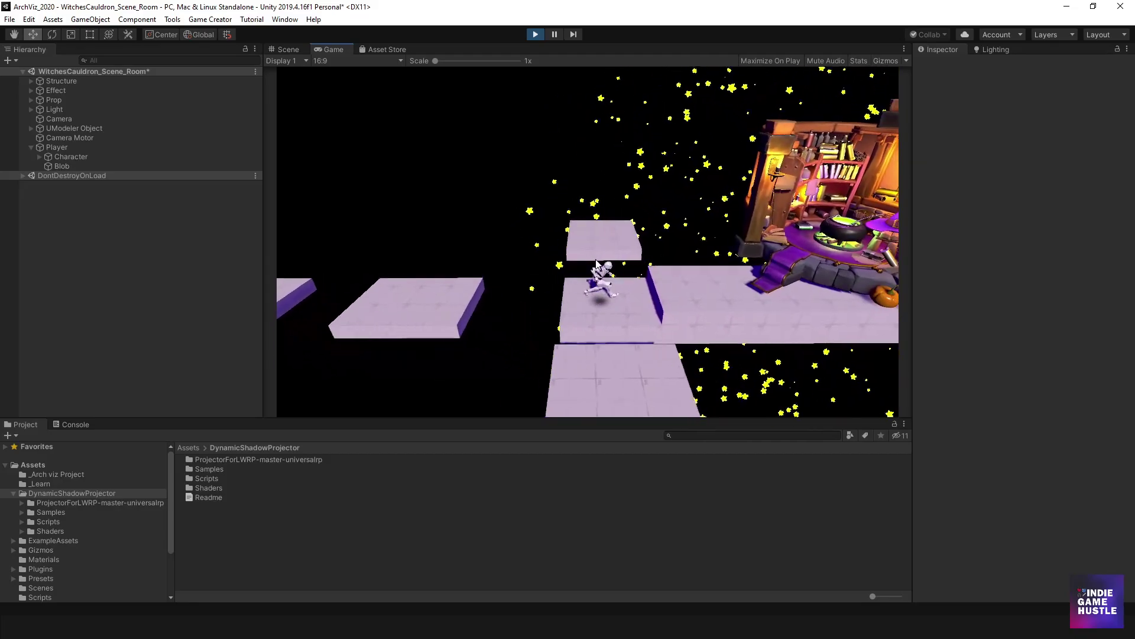
key("space")
key("w")
key("space")
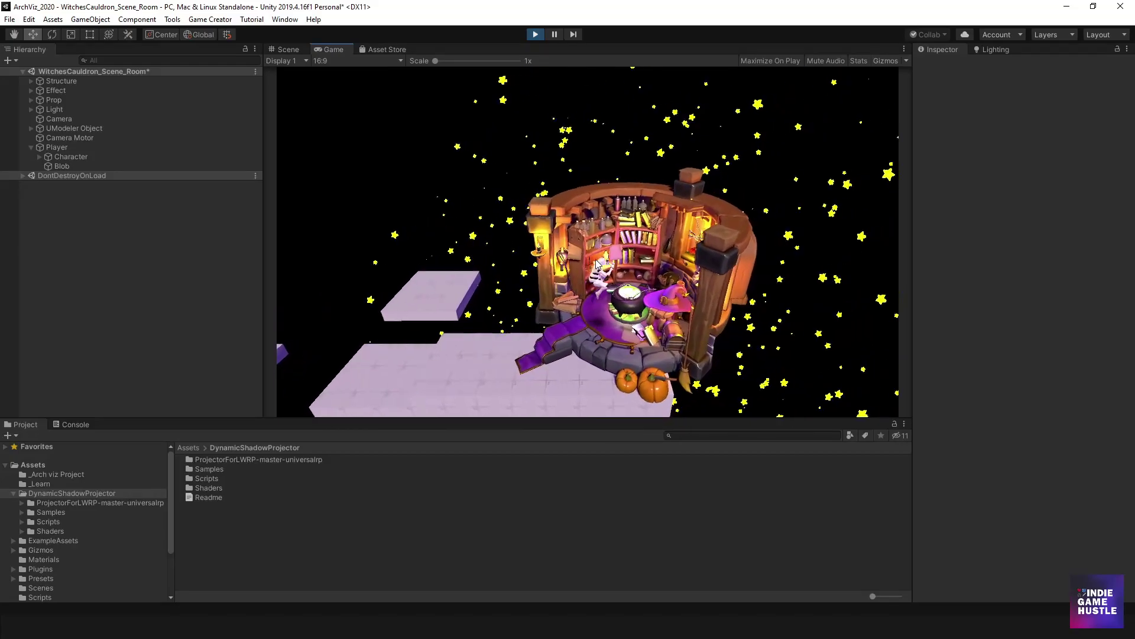
key("s")
key("a")
key("space")
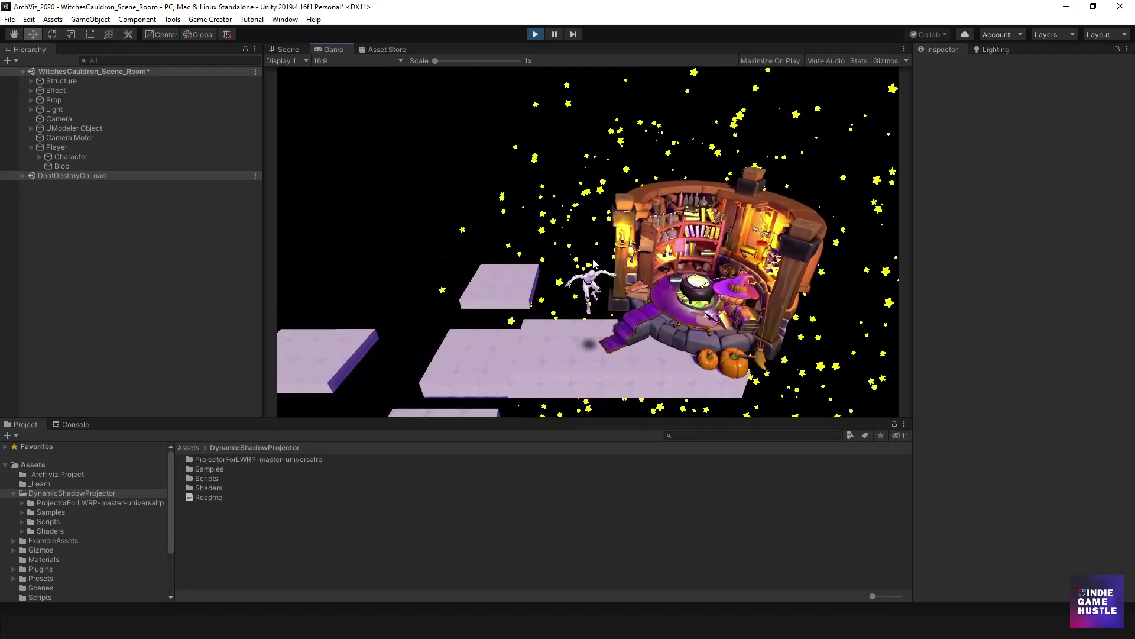
key("d")
key("a")
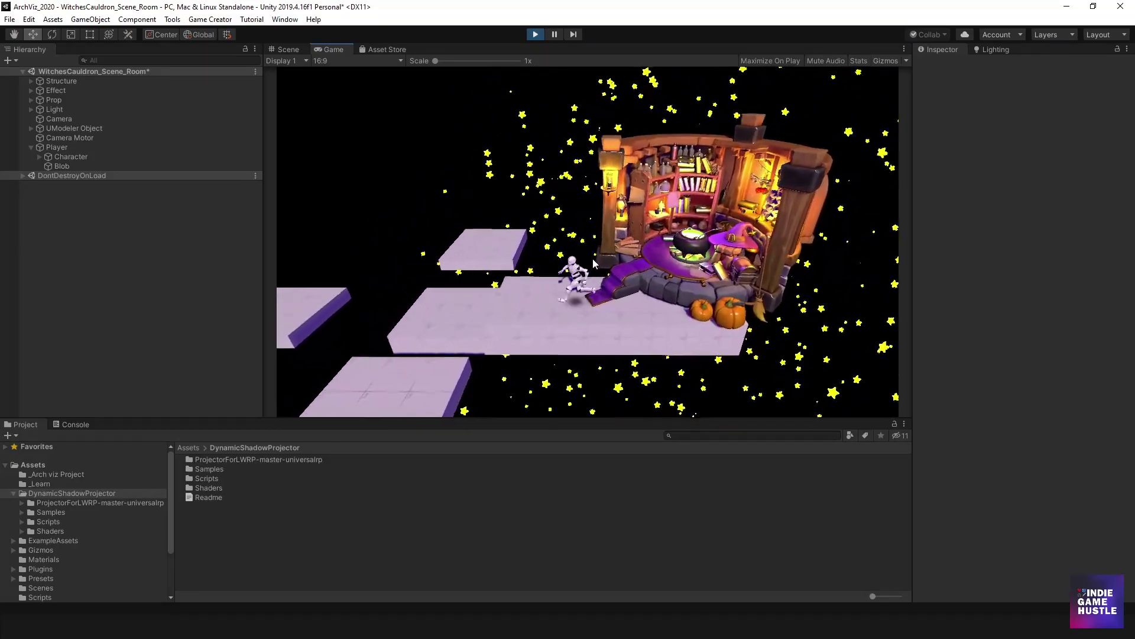
key("space")
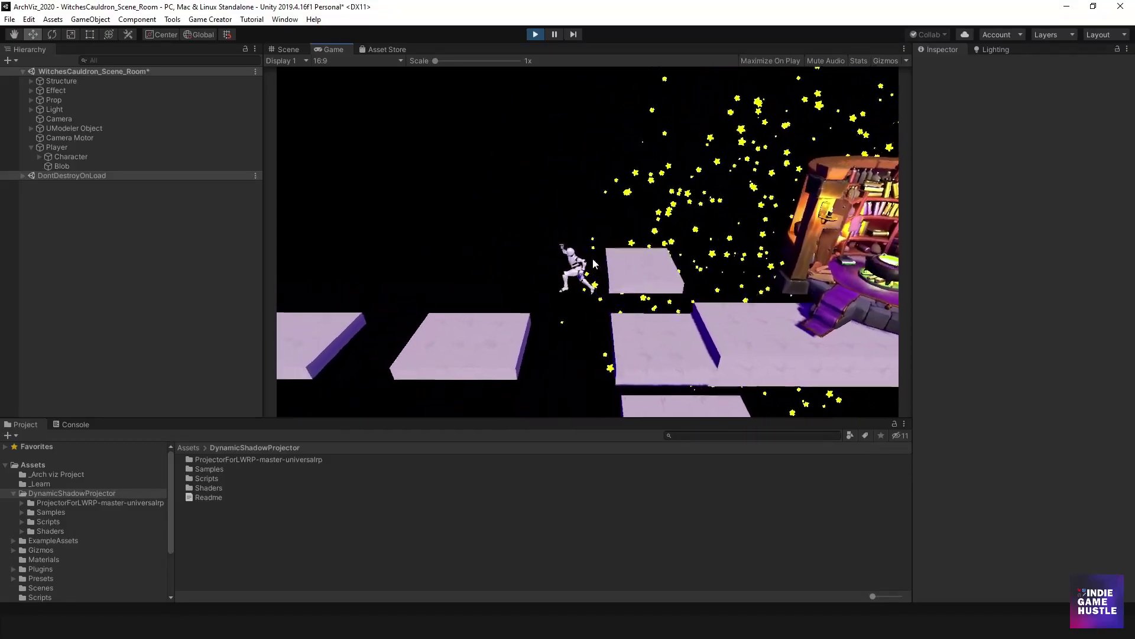
key("space")
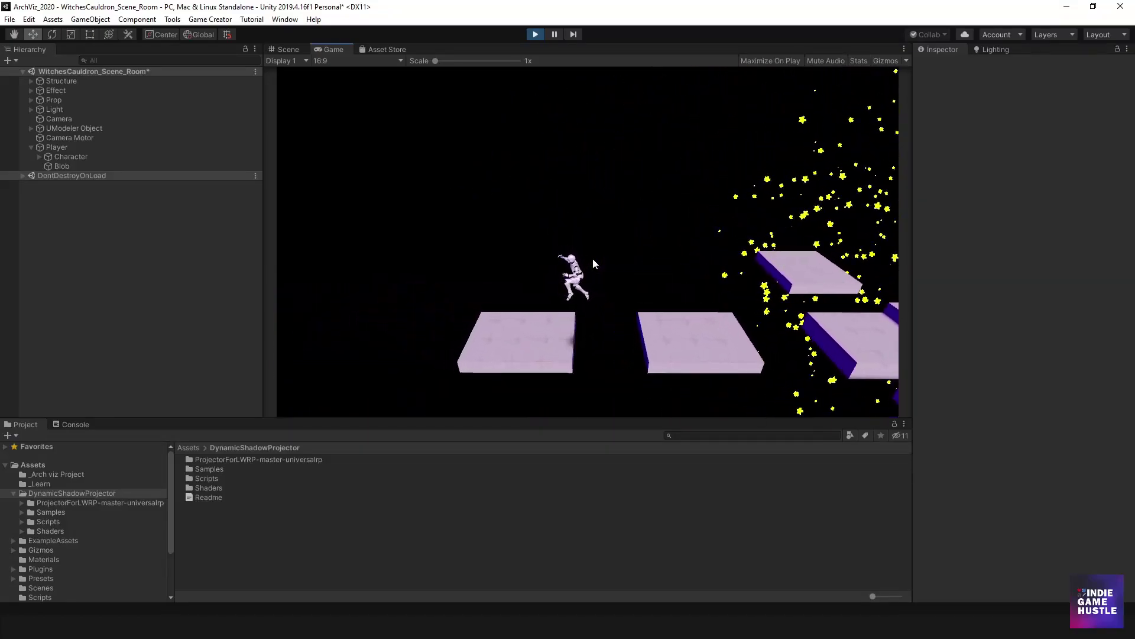
key("space")
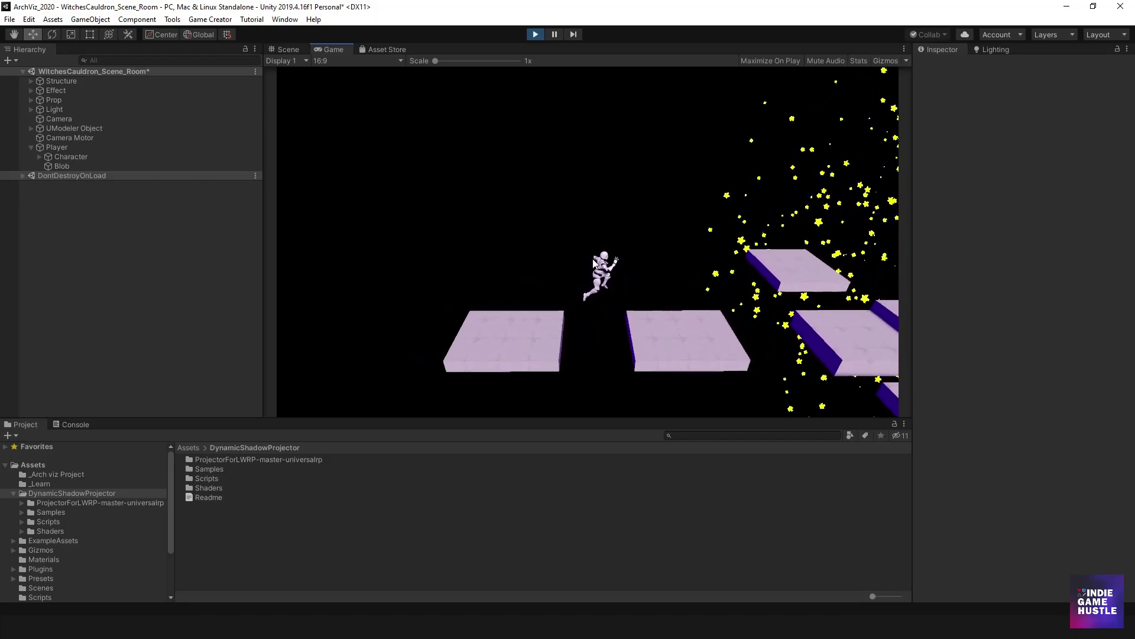
key("d")
key("space")
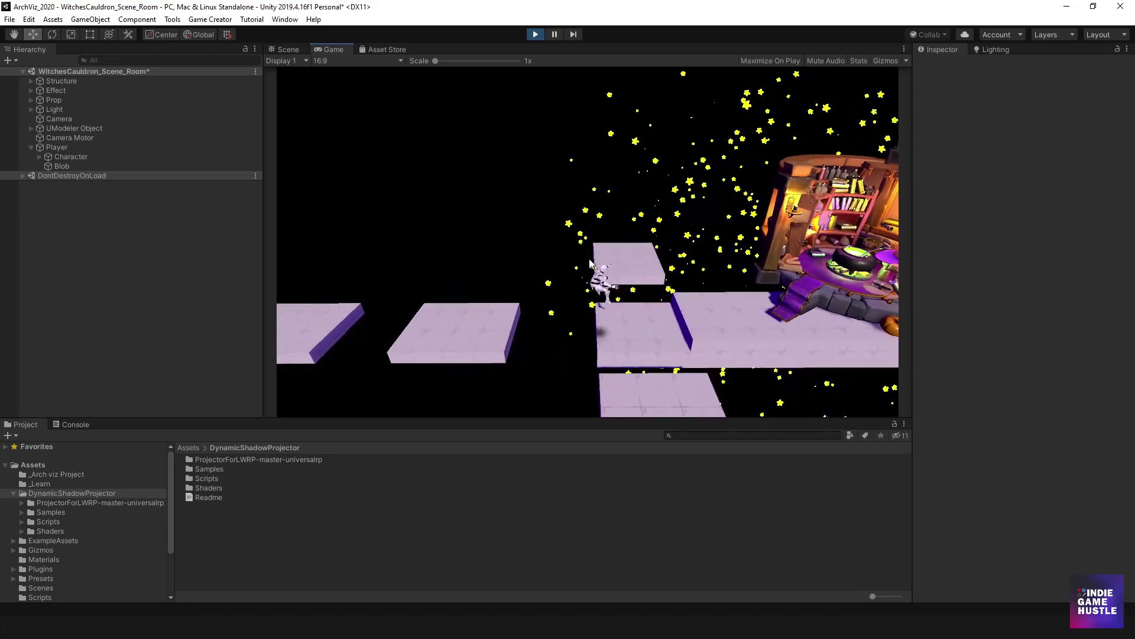
key("space")
key("a")
key("space")
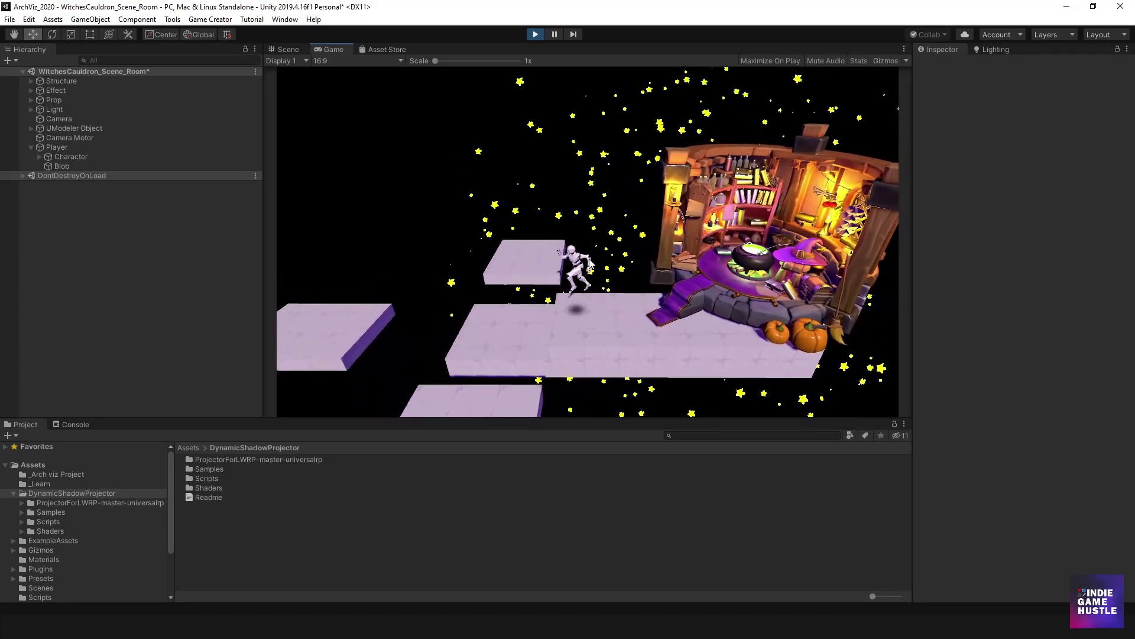
key("d")
key("space")
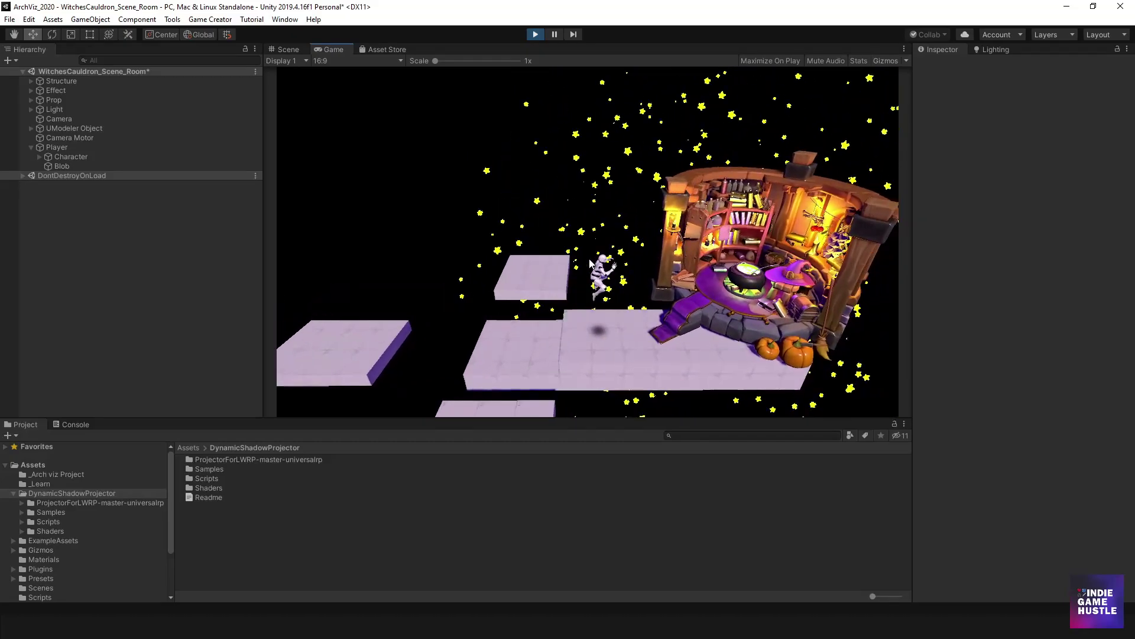
key("a")
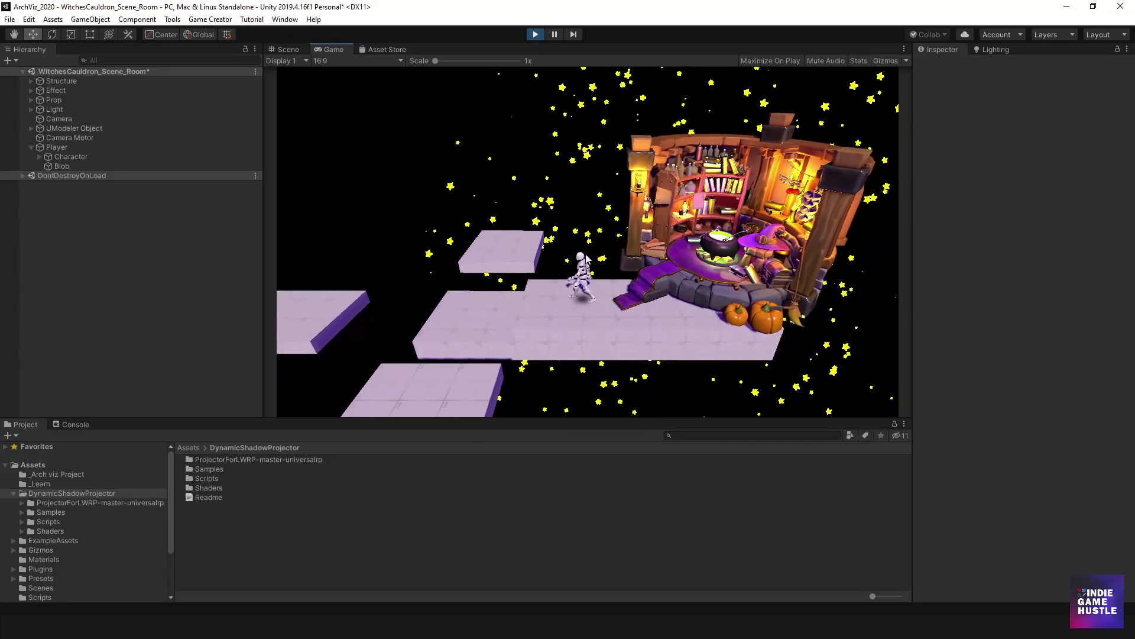
key("d")
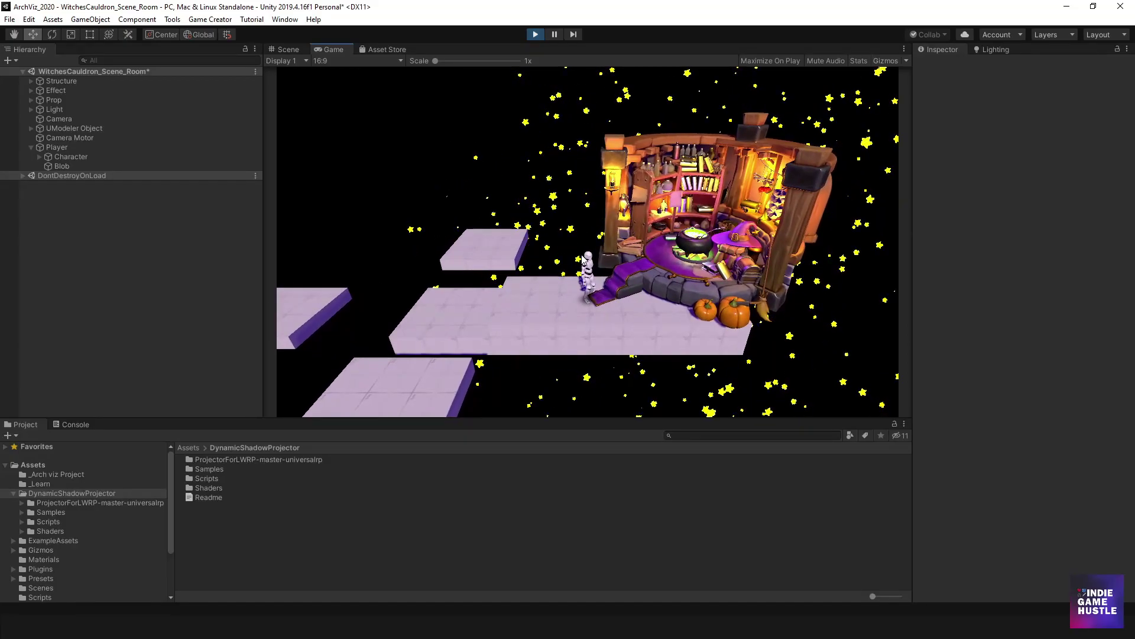
- Switch to the browser and review the Dynamic Shadow Projector asset page, replaying its demo video and viewing the overview
key("alt+Tab")
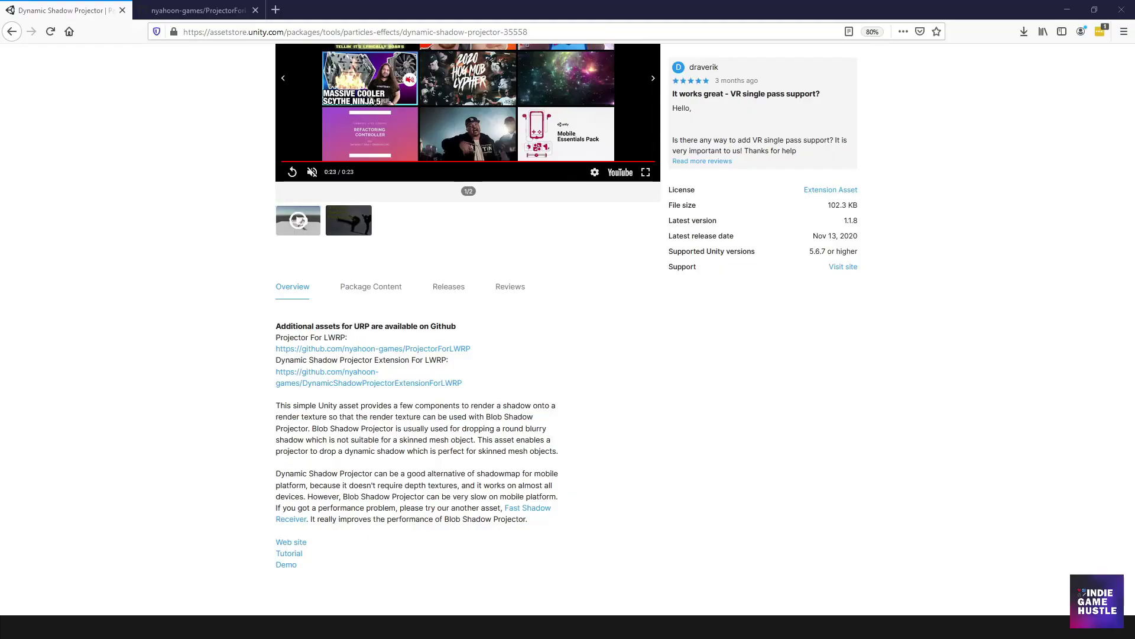
scroll(152, 289, "up", 3)
scroll(160, 293, "up", 3)
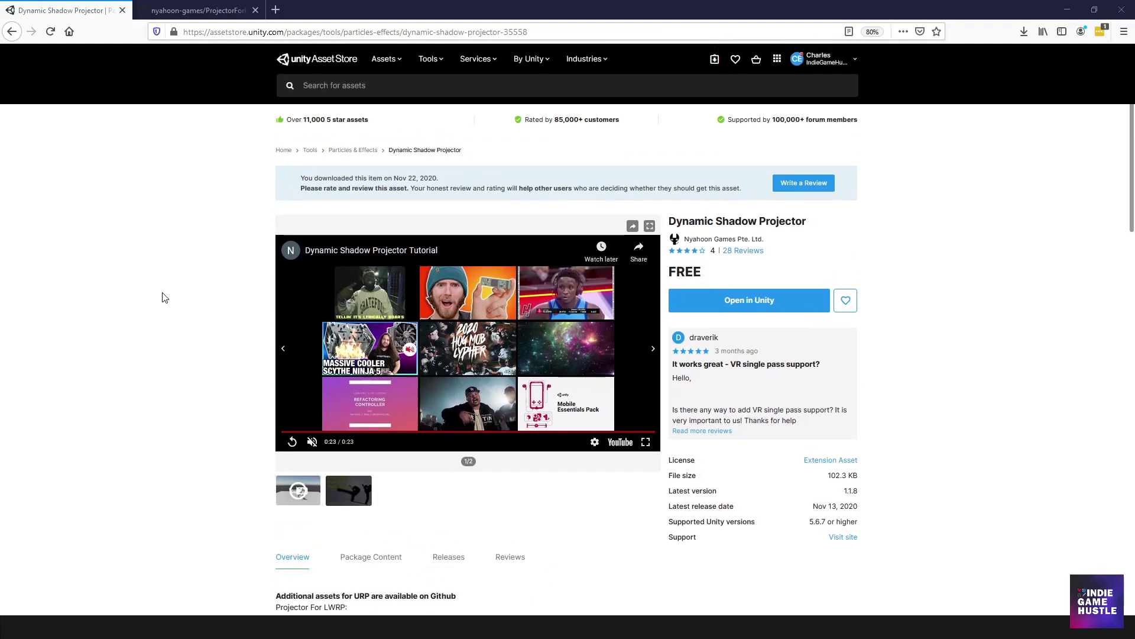
left_click(292, 442)
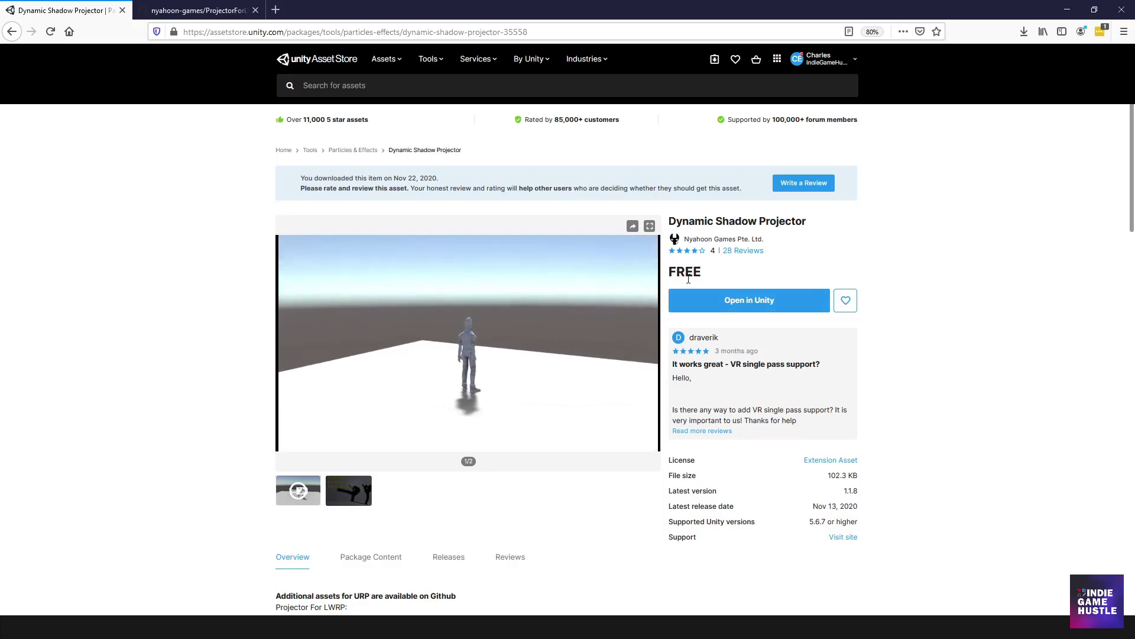
left_click_drag(812, 222, 671, 219)
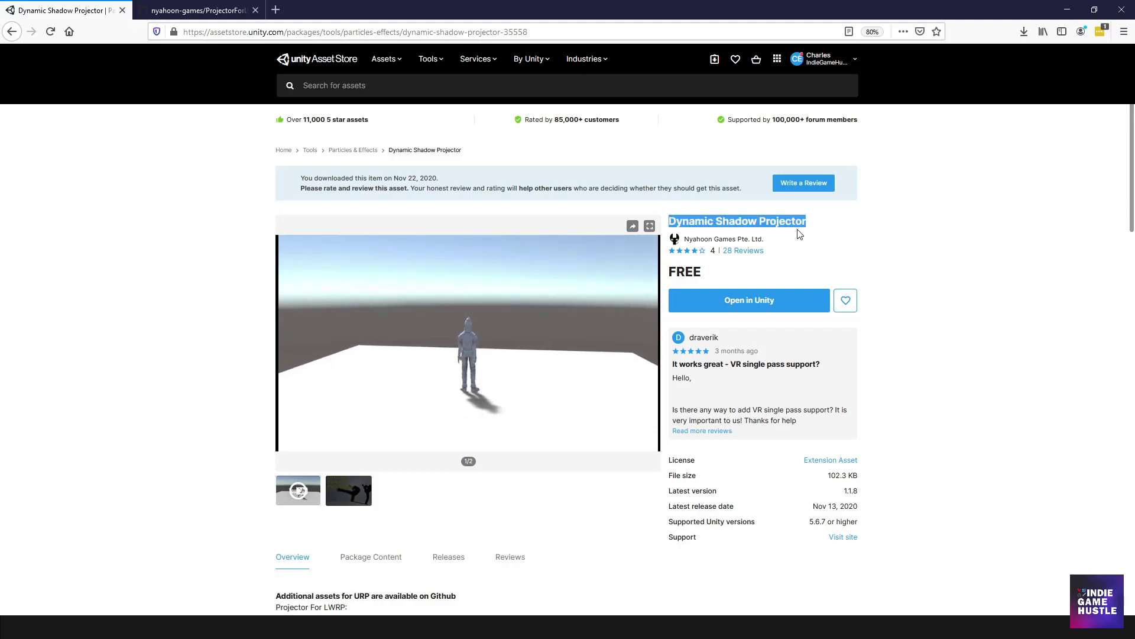
left_click(897, 322)
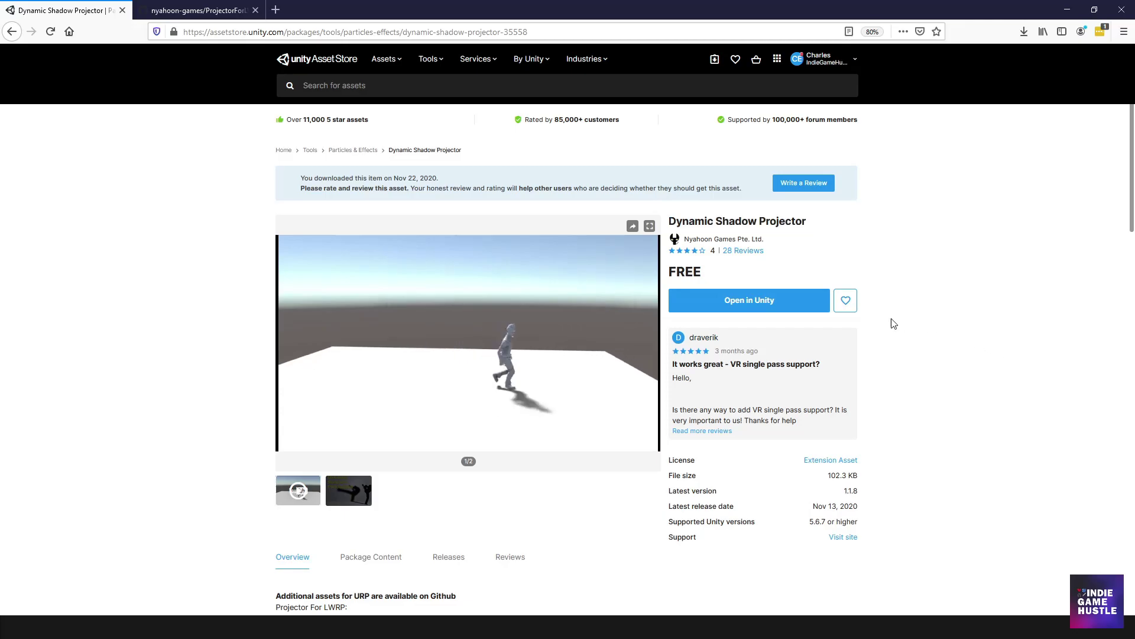
scroll(928, 328, "down", 3)
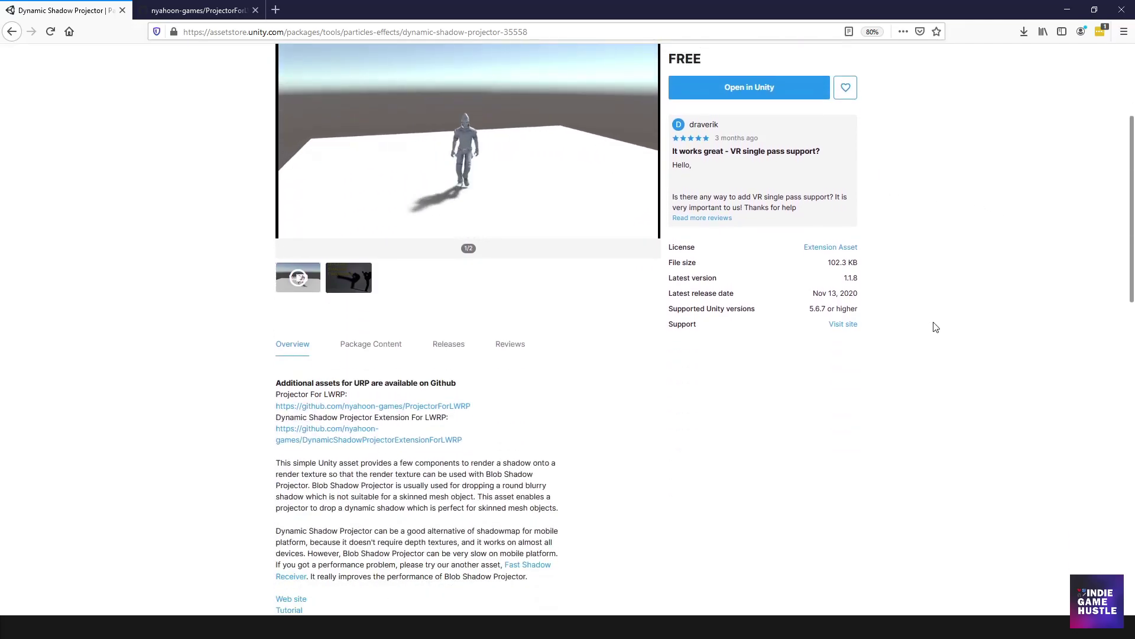
left_click(1068, 11)
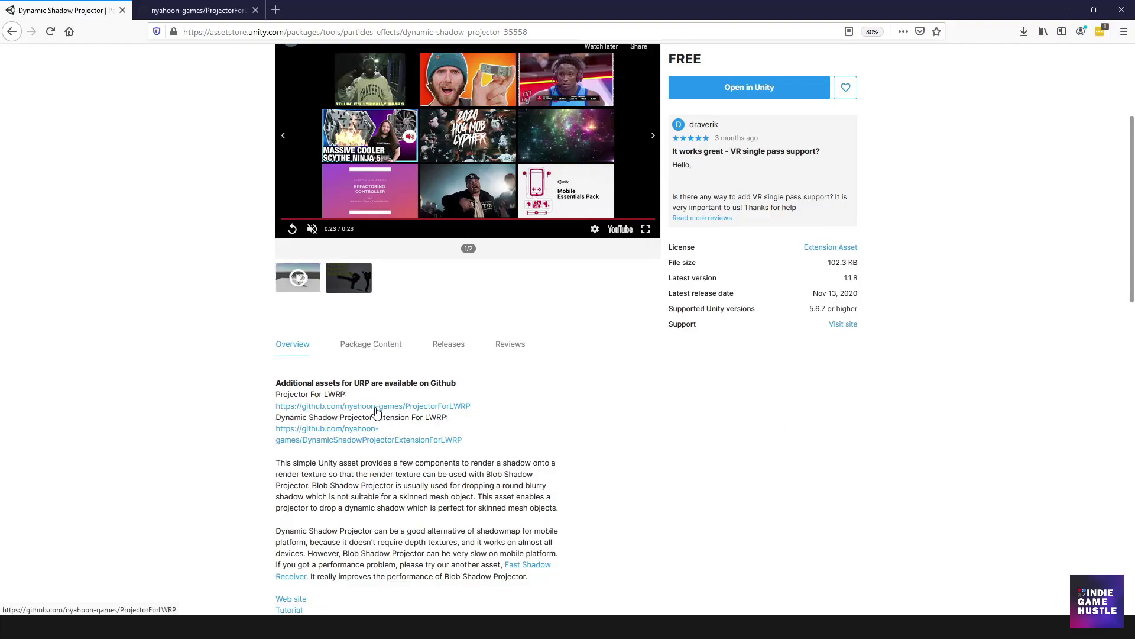
- Open the ProjectorForLWRP GitHub repository linked in the asset overview and read its README through the How to Use section
scroll(161, 354, "up", 4)
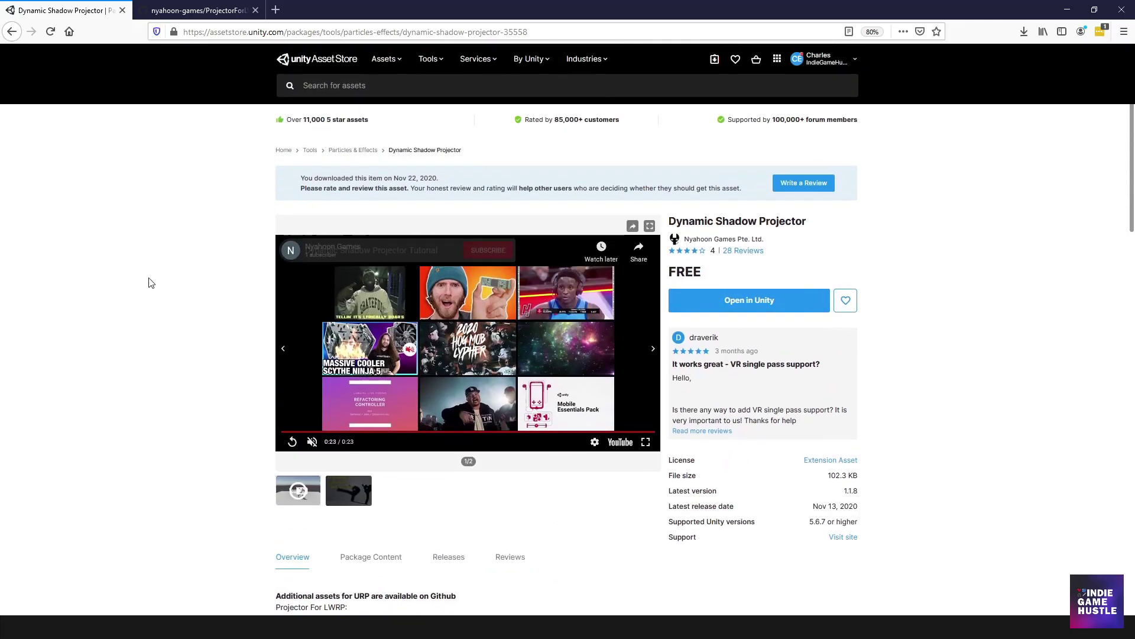
scroll(178, 296, "down", 5)
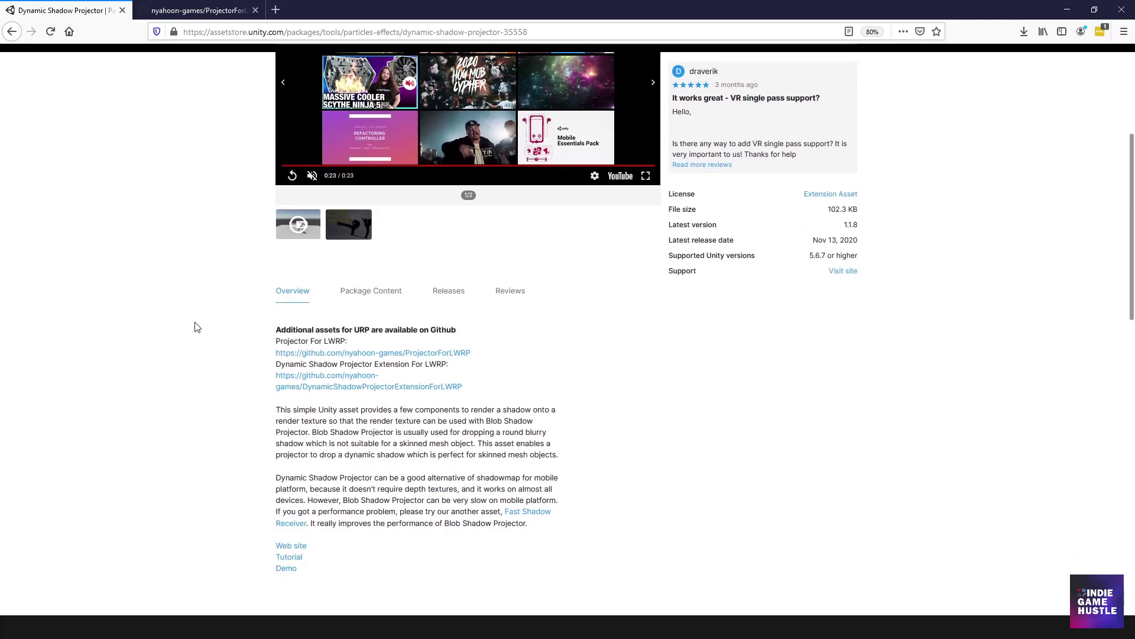
left_click(379, 359)
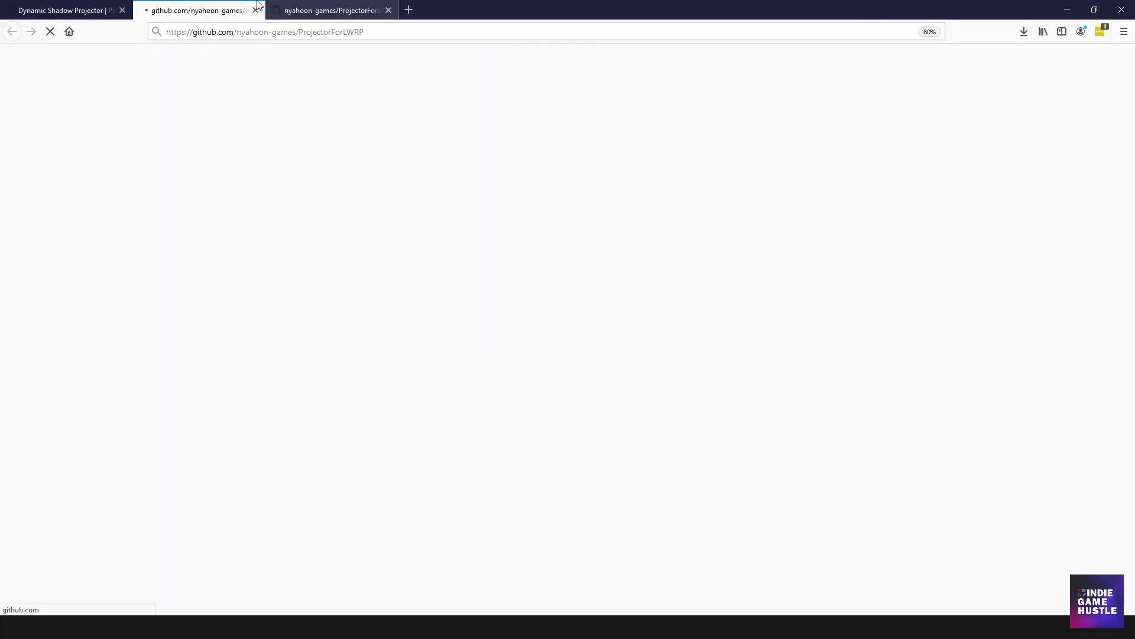
left_click(329, 12)
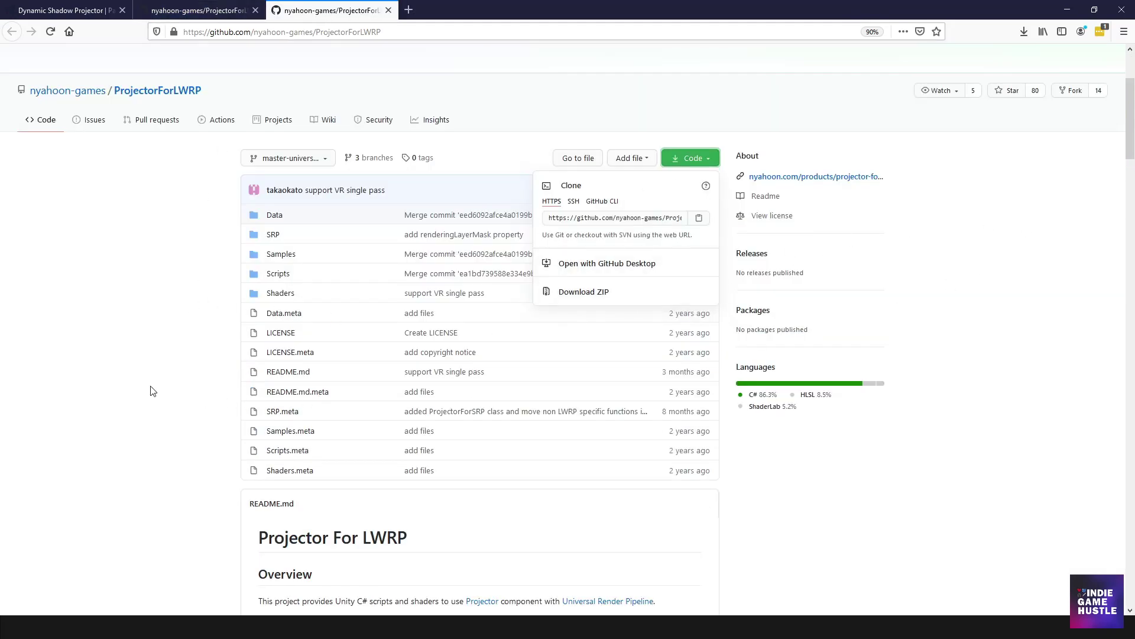
scroll(158, 392, "down", 20)
scroll(262, 309, "down", 5)
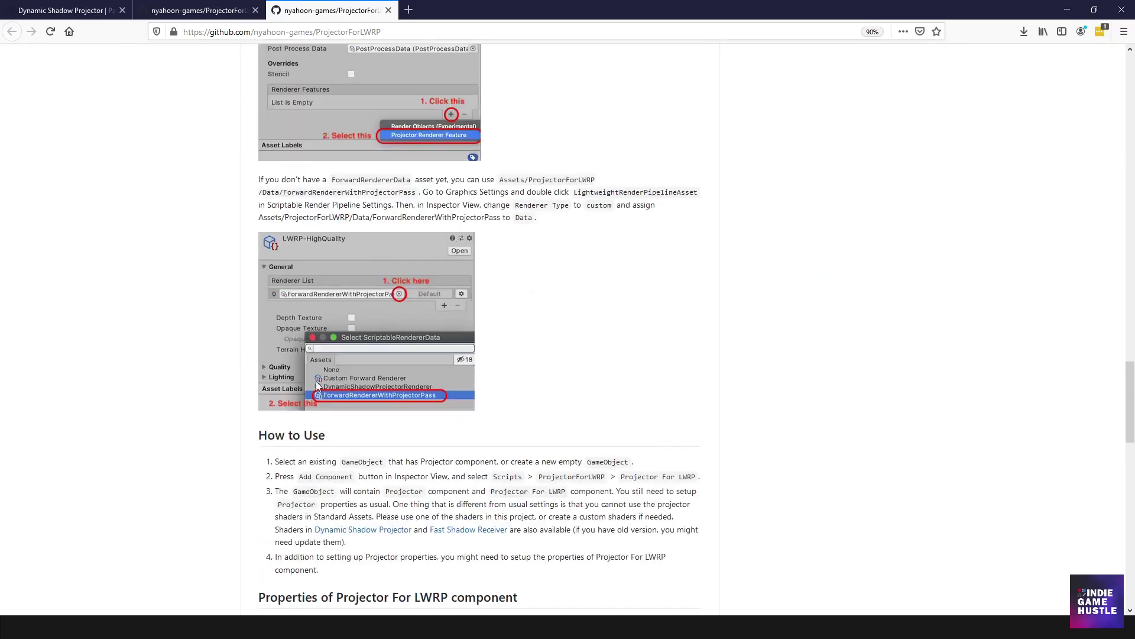
- Return to the top of the ProjectorForLWRP repository page and review its code download options
scroll(317, 385, "up", 20)
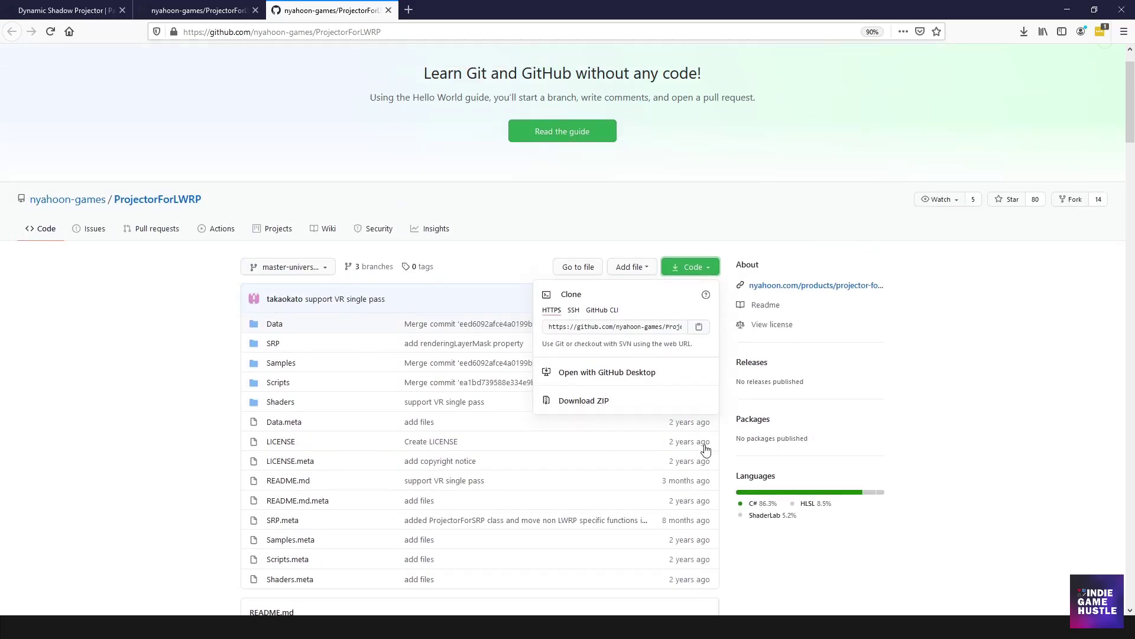
scroll(687, 448, "up", 2)
left_click(121, 436)
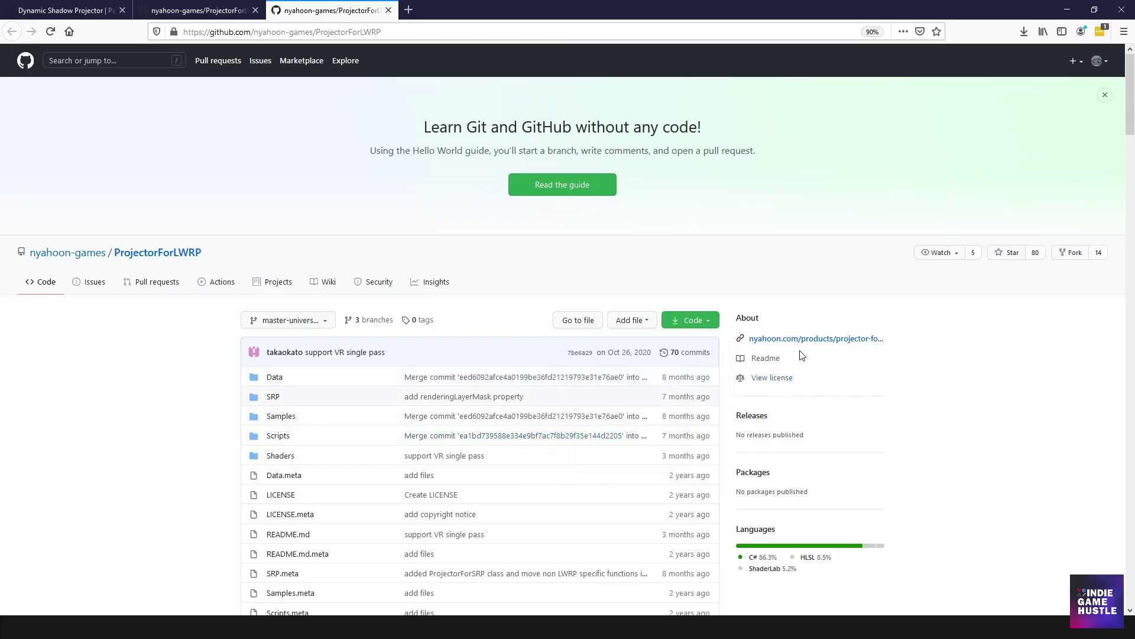
left_click(710, 321)
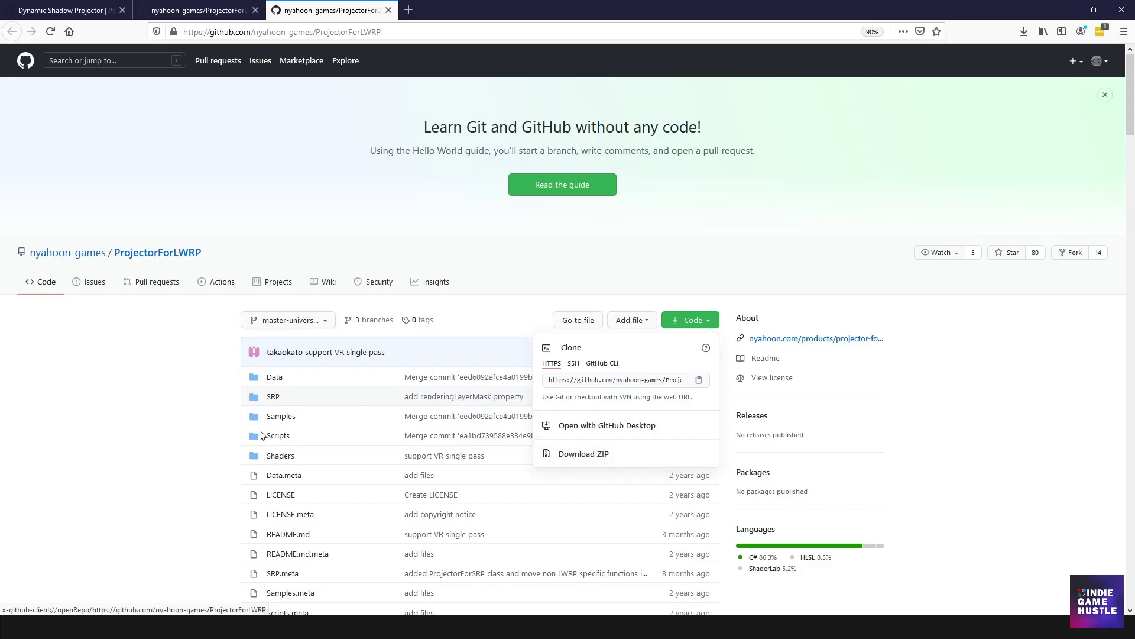
left_click(193, 475)
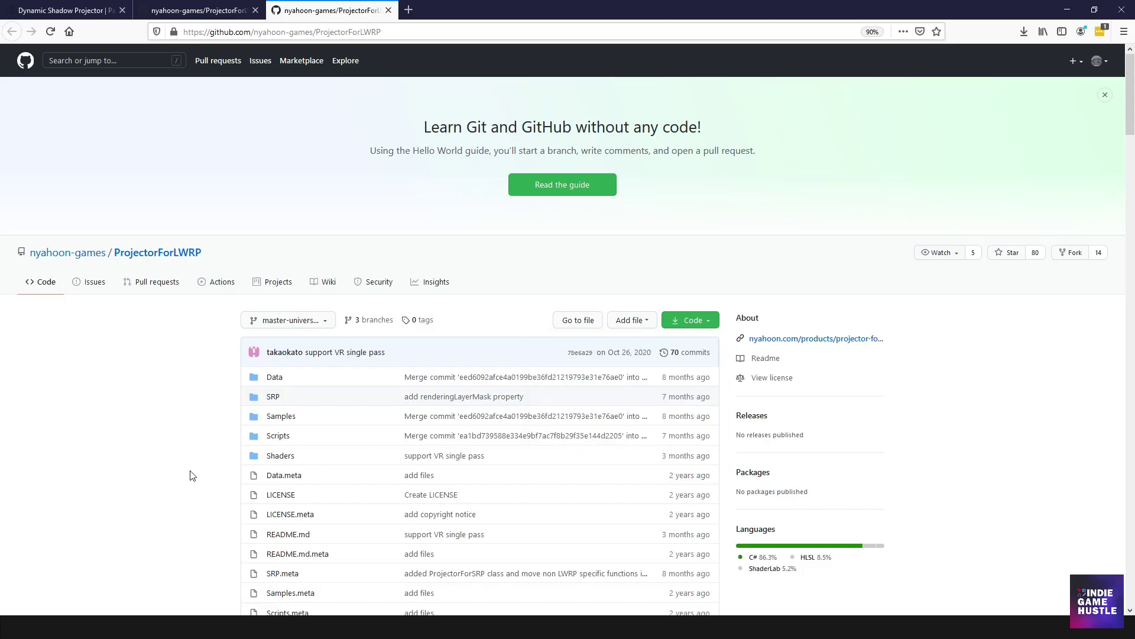
- Switch to Unity and open the Graphics category of the Project Settings by way of the Build Settings and Player Settings
left_click(1068, 9)
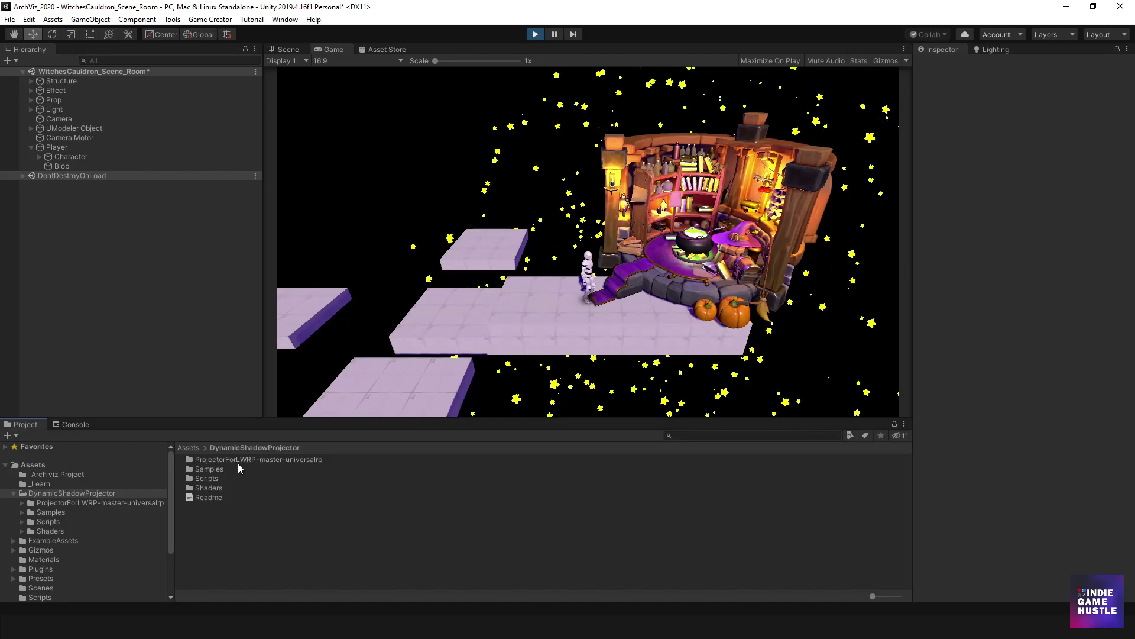
left_click(10, 19)
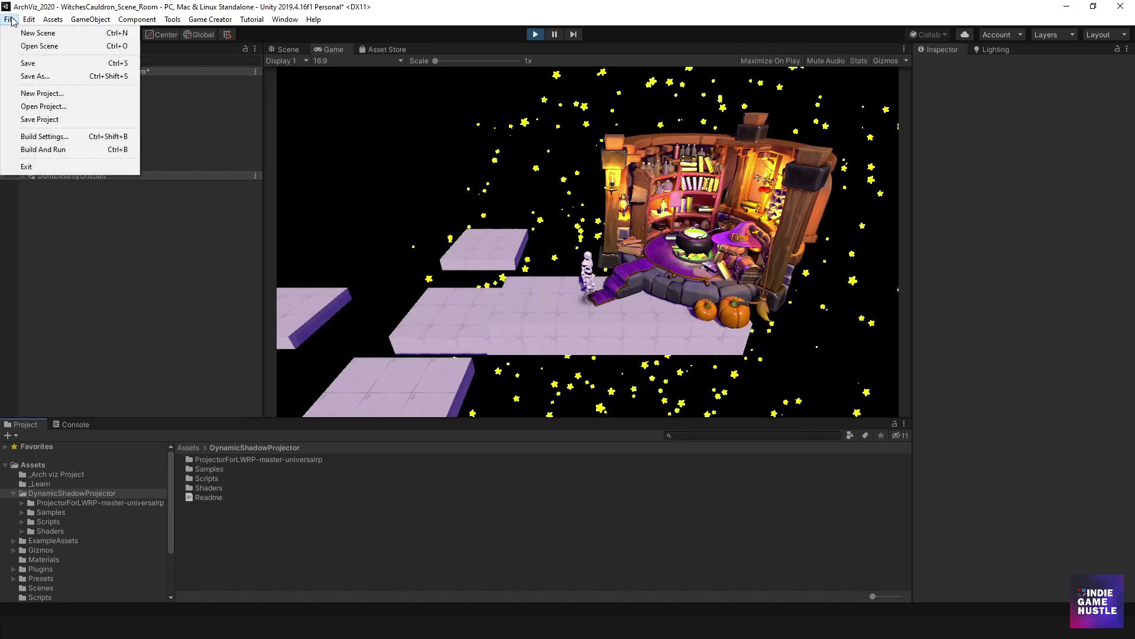
left_click(31, 137)
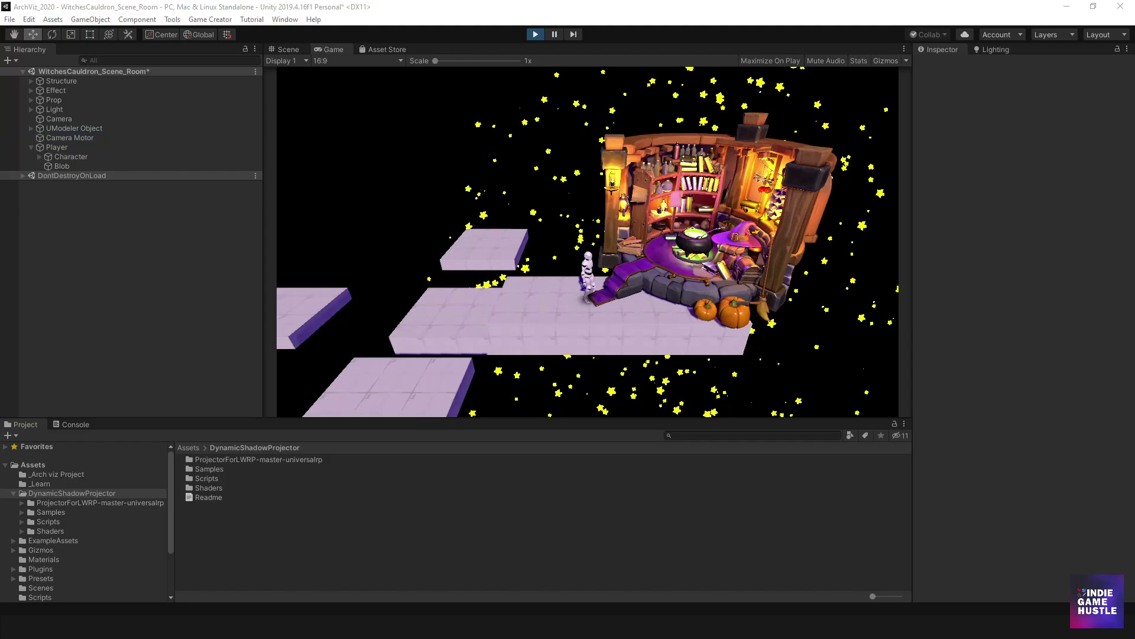
left_click_drag(1115, 111, 560, 77)
left_click(367, 560)
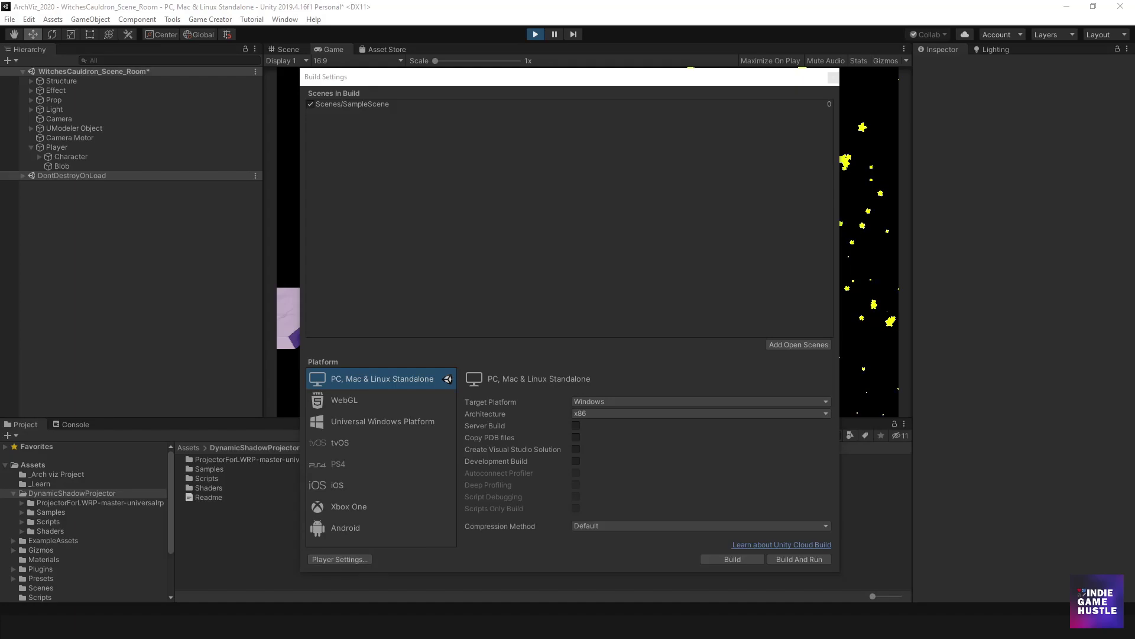
left_click_drag(861, 137, 690, 97)
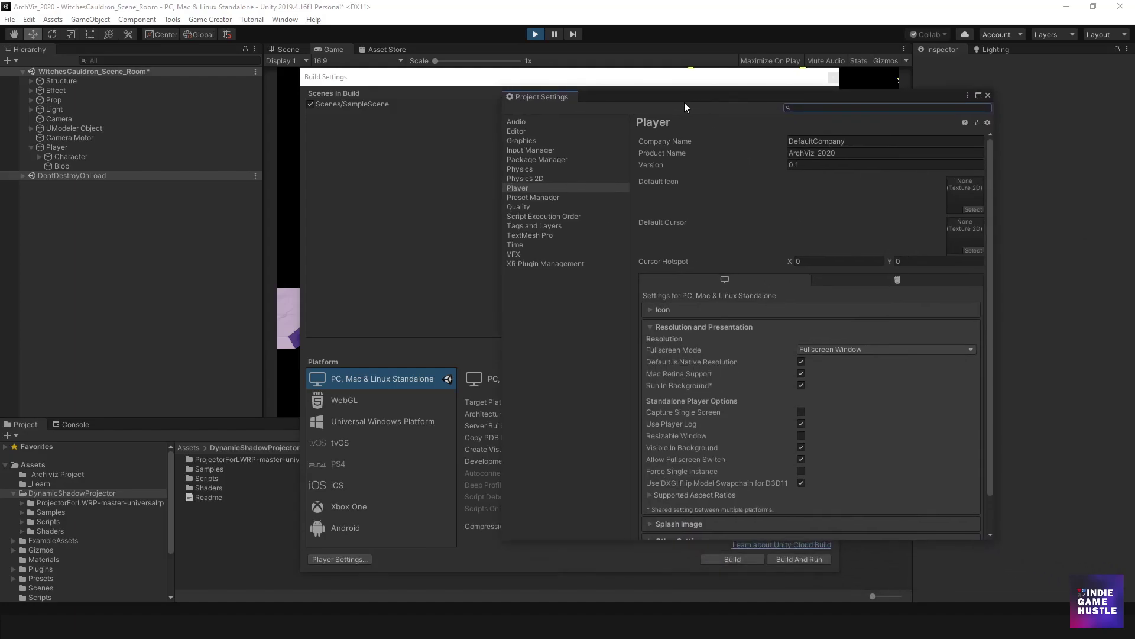
left_click(523, 207)
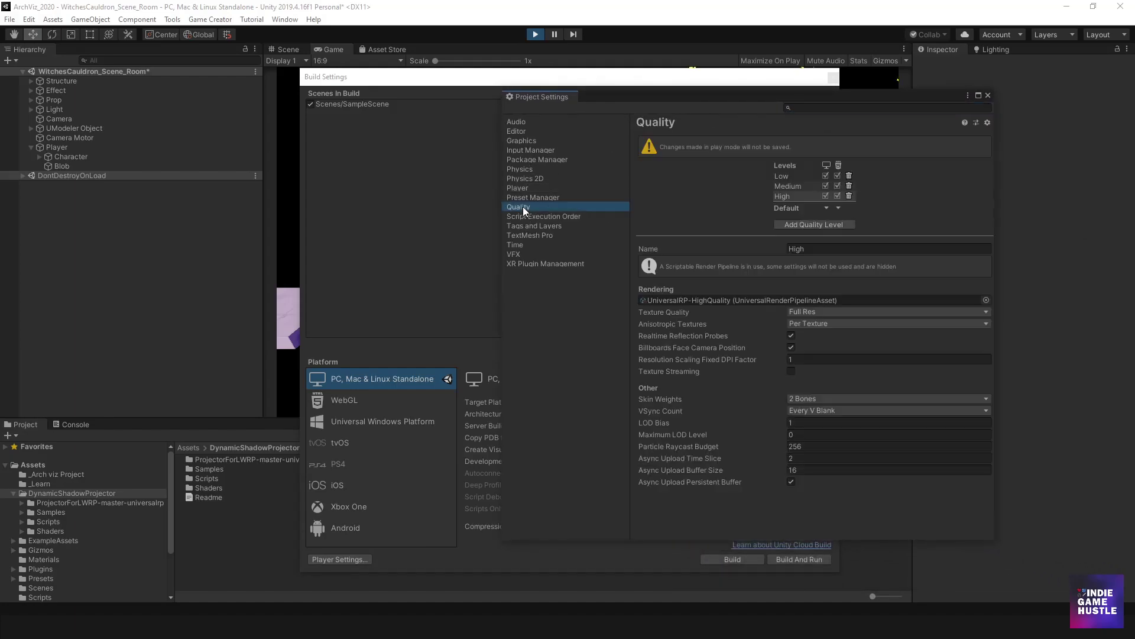
left_click(524, 141)
left_click_drag(764, 96, 710, 98)
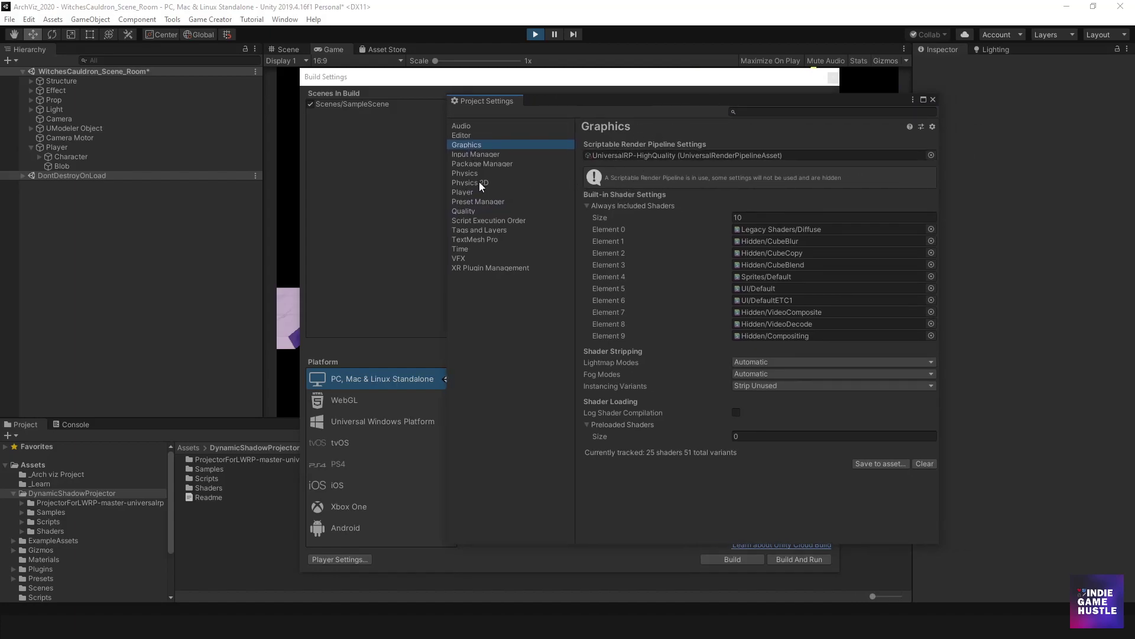
- Locate the UniversalRP-HighQuality pipeline asset referenced in the Graphics settings, select it, and uncover its properties in the Inspector
left_click(679, 157)
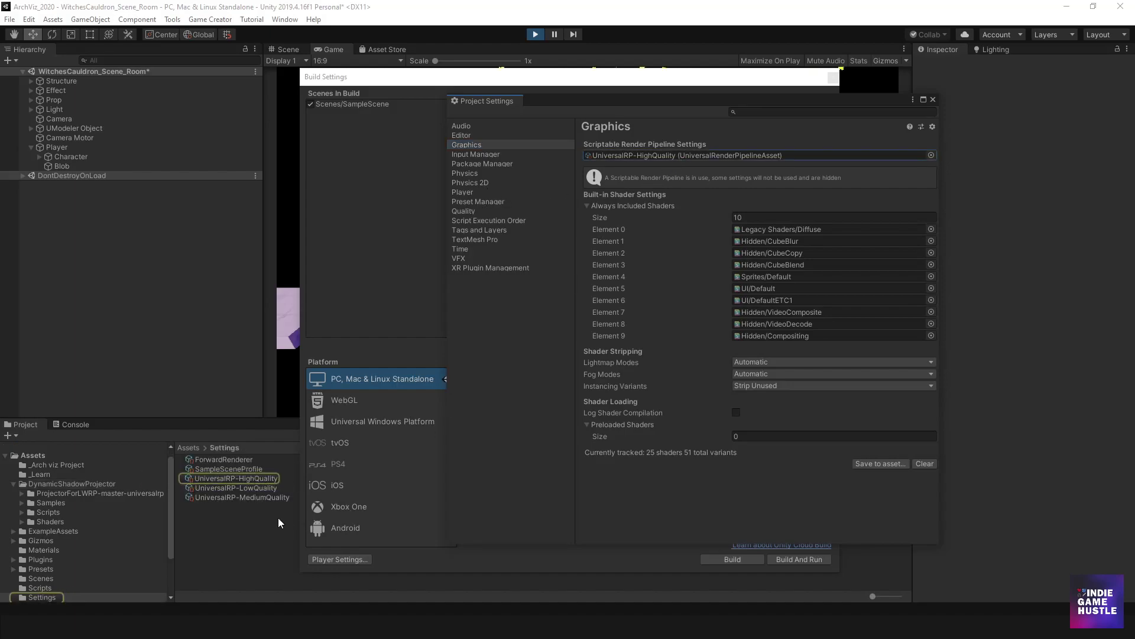
left_click(252, 479)
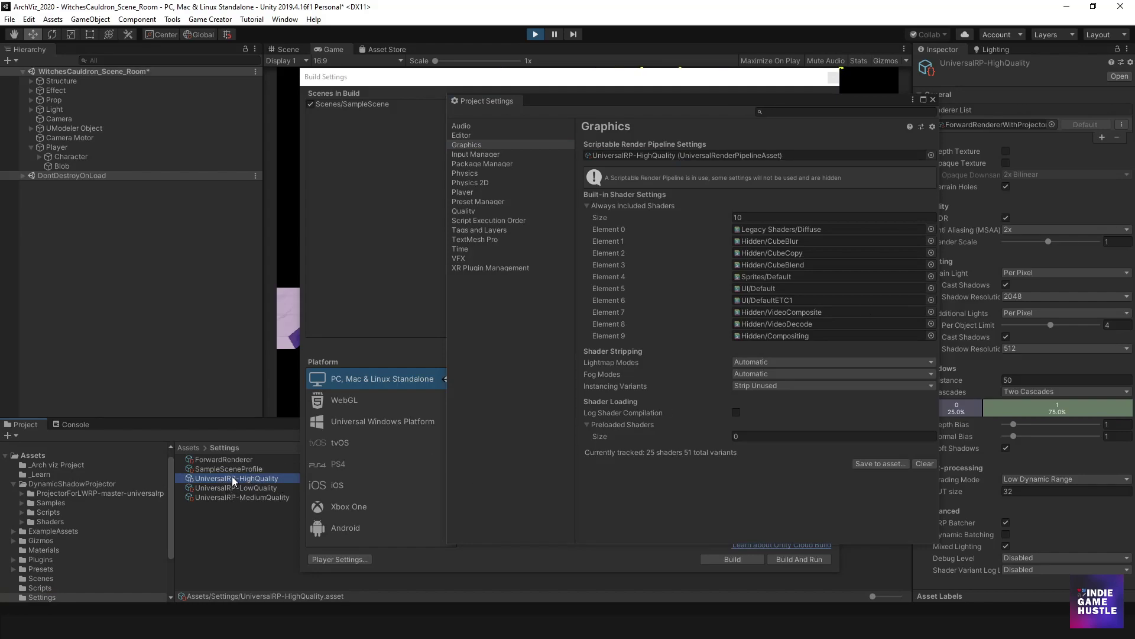
key("F2")
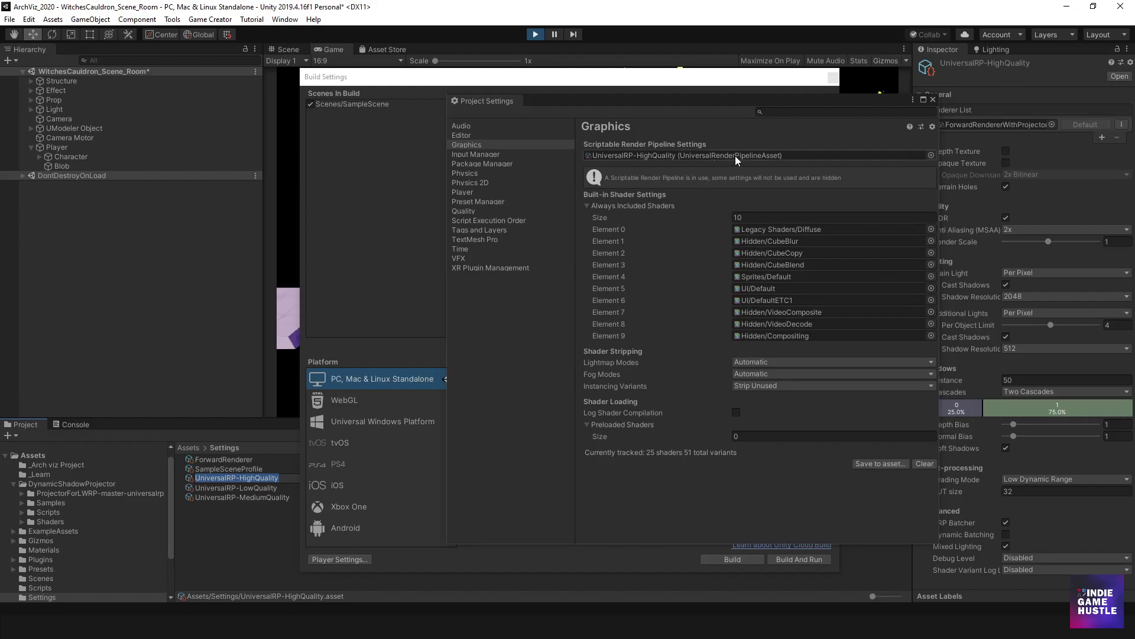
left_click(767, 104)
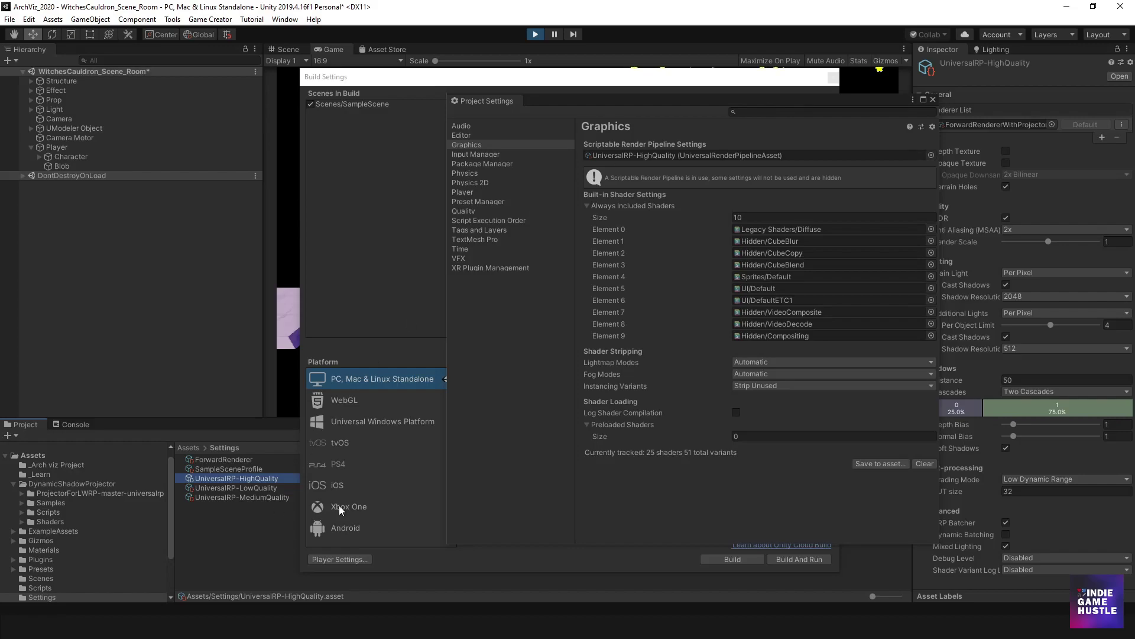
left_click_drag(592, 95, 588, 101)
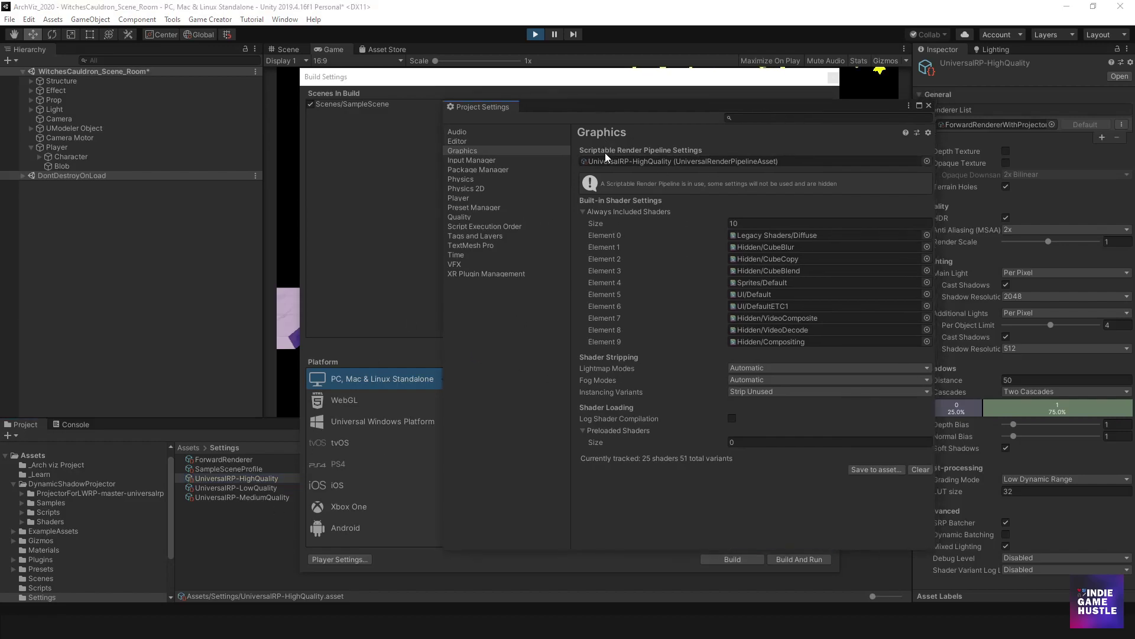
left_click(684, 162)
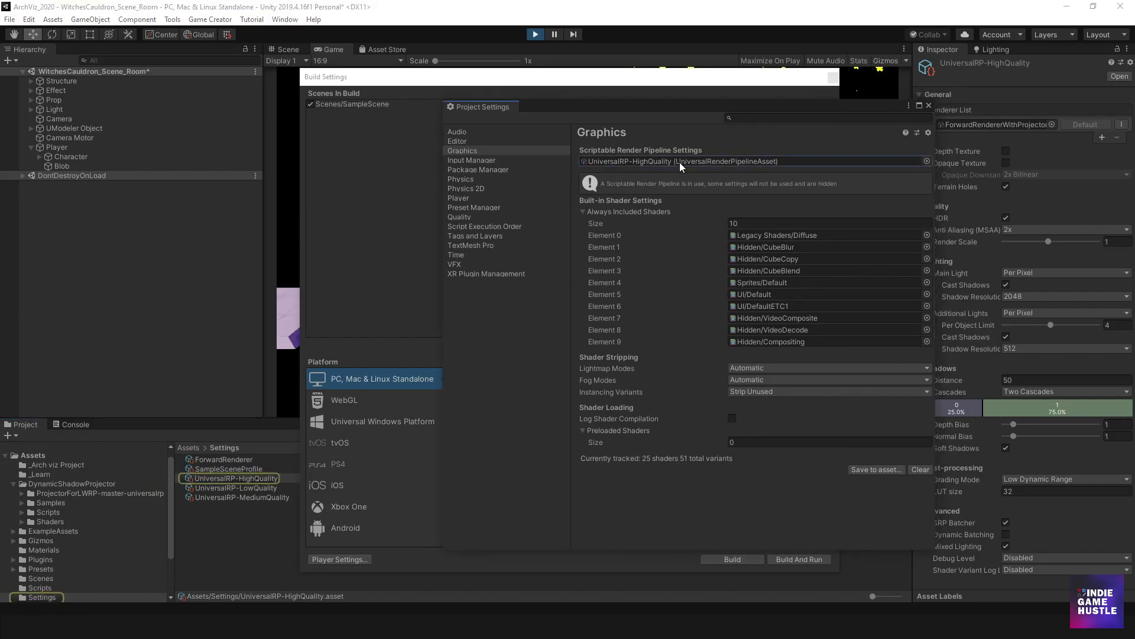
left_click(243, 479)
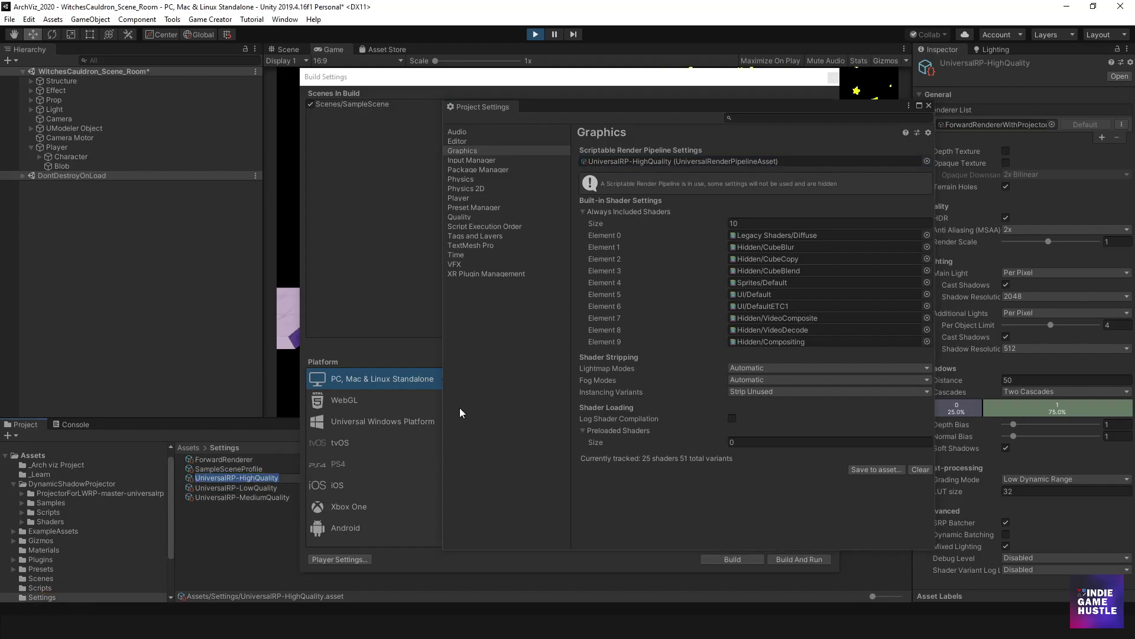
left_click(811, 135)
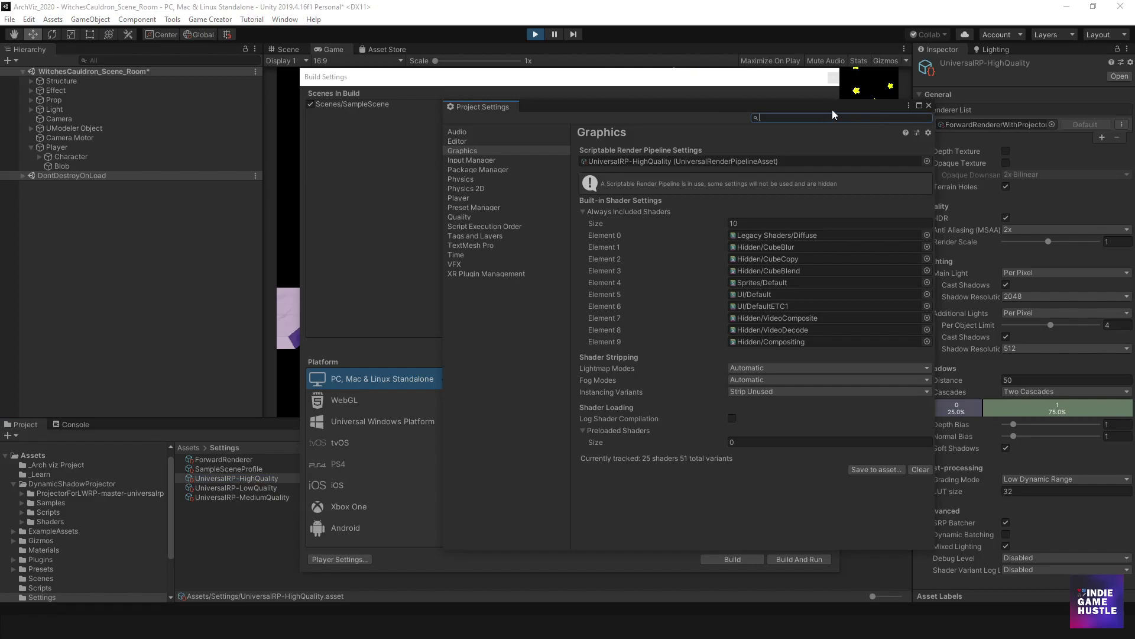
left_click_drag(849, 110, 714, 139)
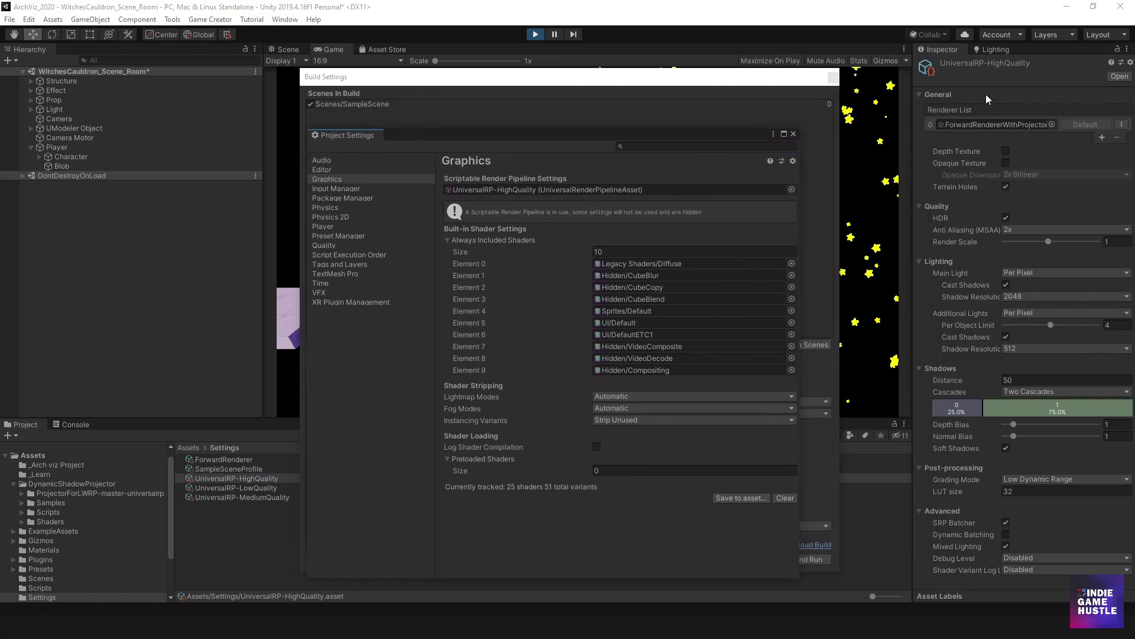
- Widen the Inspector and assign ForwardRendererWithProjectorPass as the first entry of the UniversalRP-HighQuality asset's Renderer List
left_click_drag(913, 104, 873, 104)
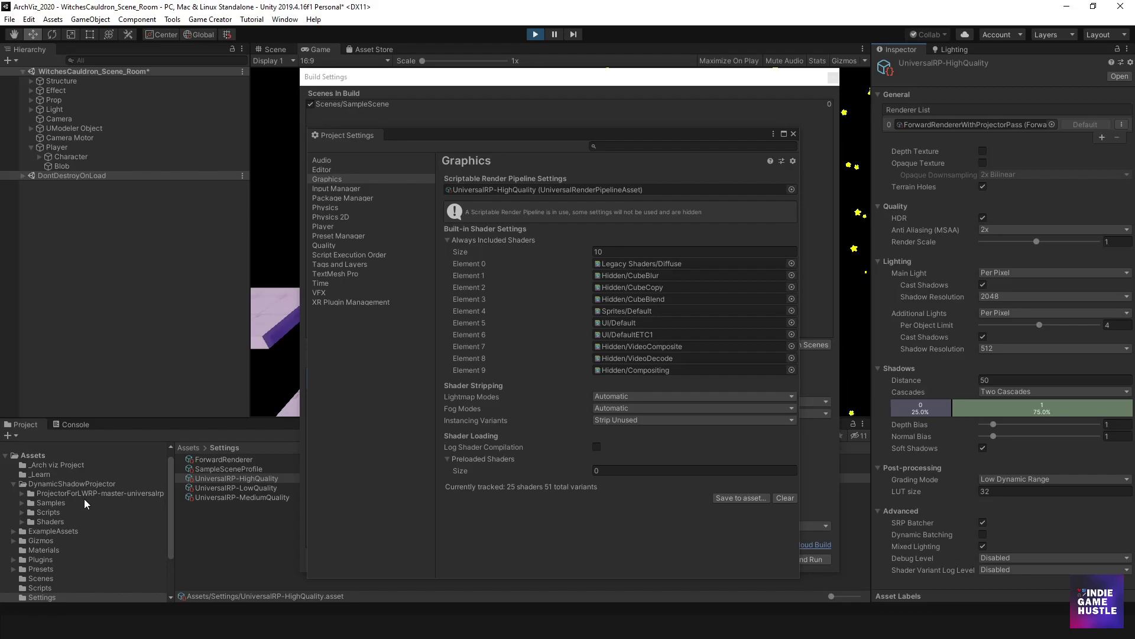
left_click(1051, 125)
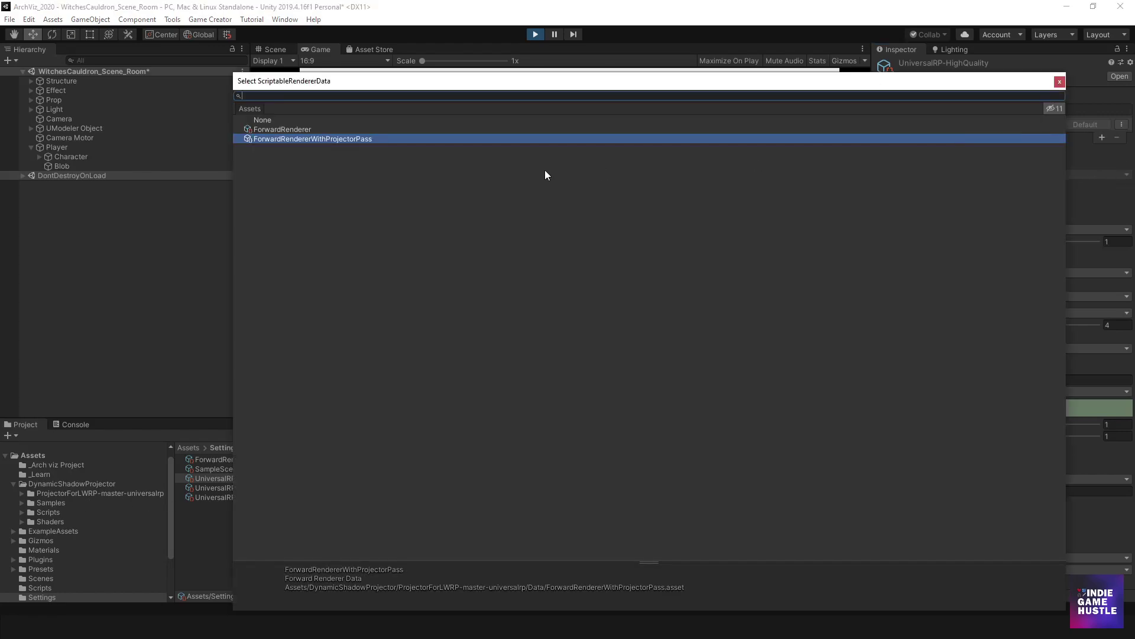
left_click(300, 129)
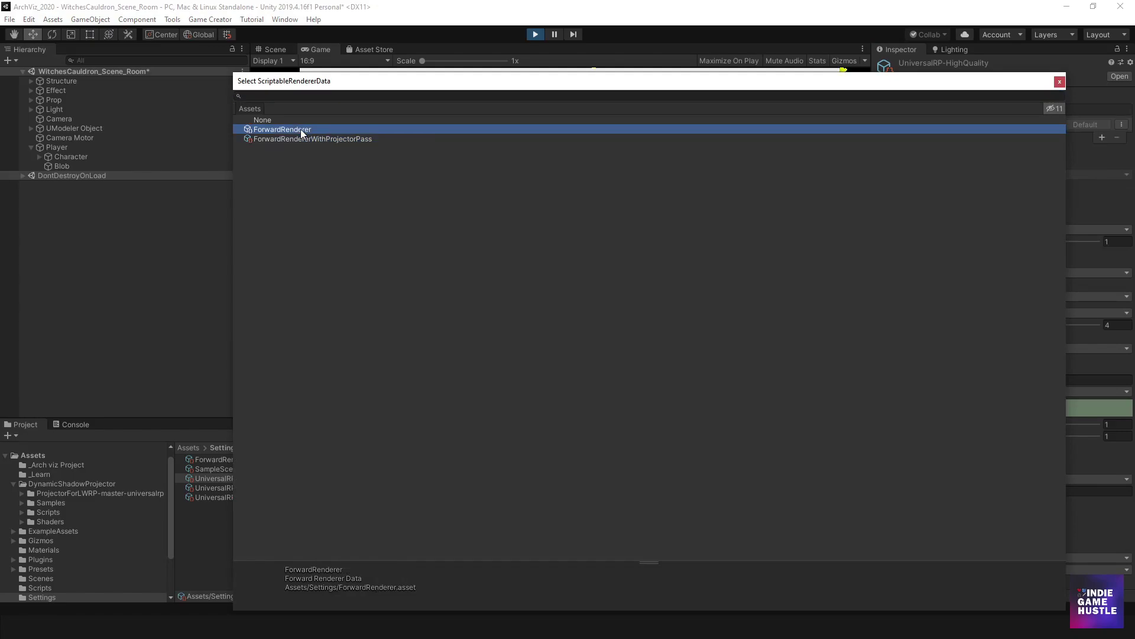
left_click(292, 138)
double_click(321, 141)
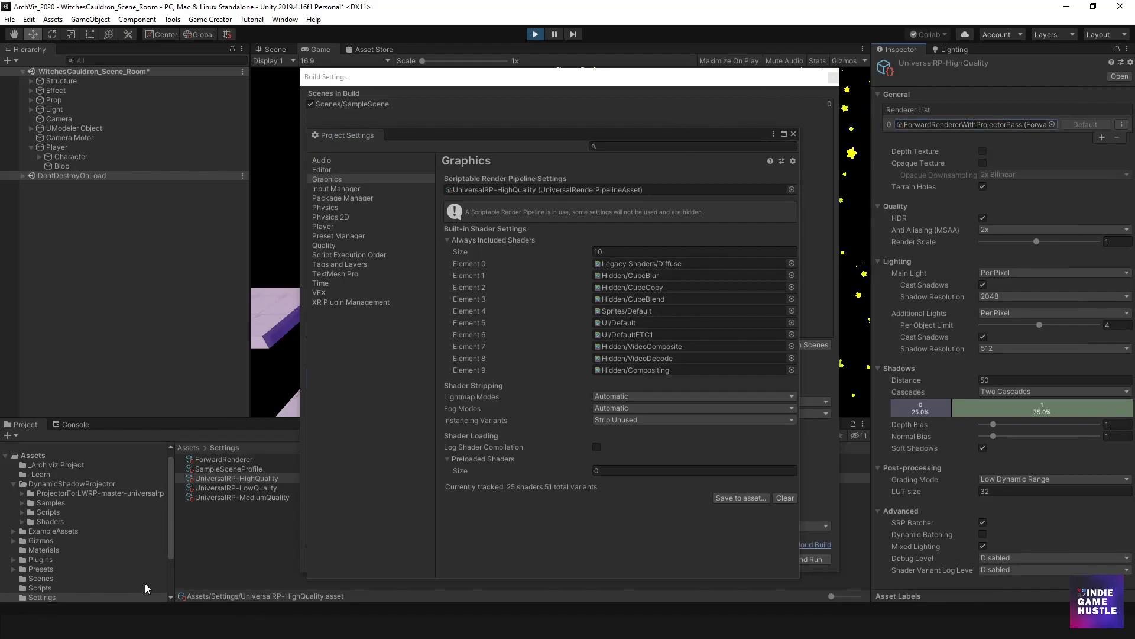
- Switch to the browser and review the ProjectorForLWRP README, covering component properties, projector shaders, sample code, installation and change history
mouse_move(133, 625)
left_click(177, 587)
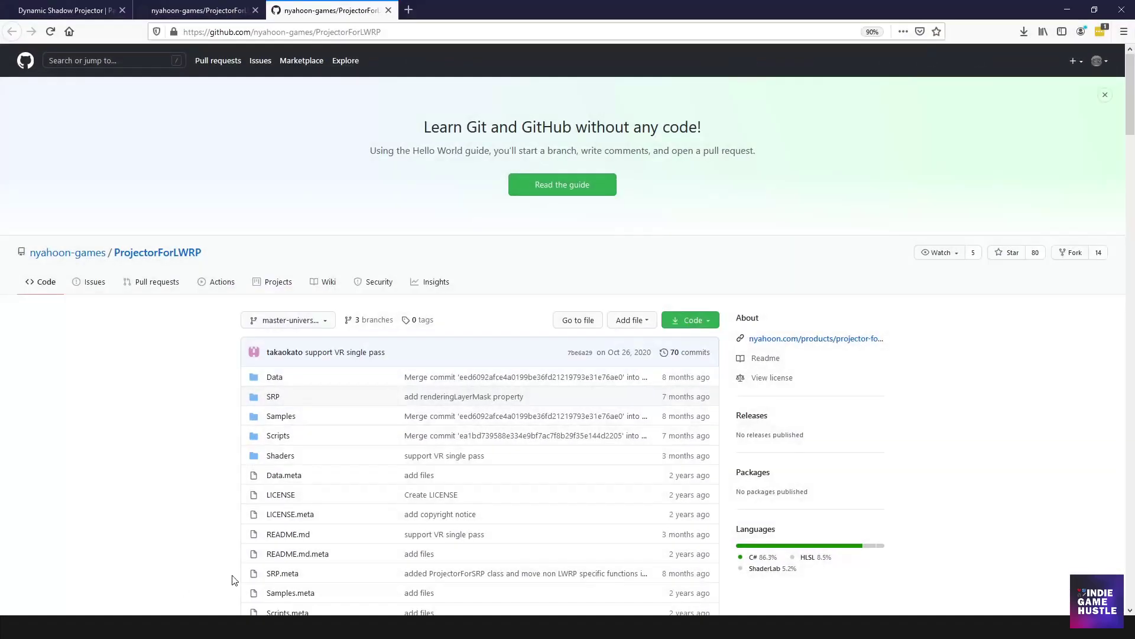
scroll(309, 437, "down", 6)
scroll(312, 440, "down", 20)
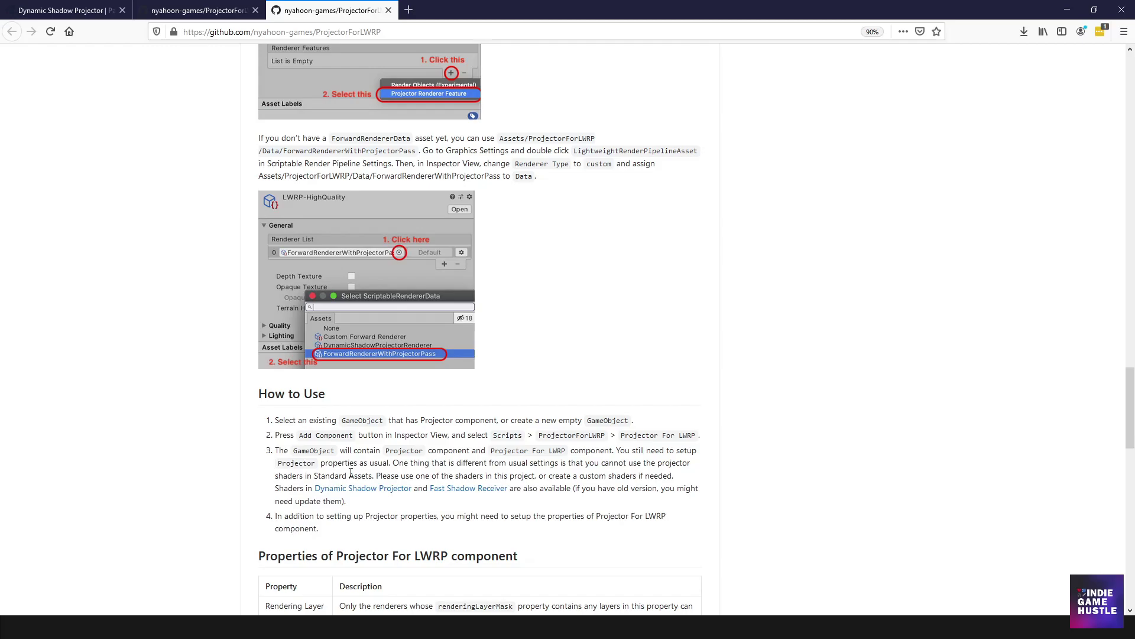
scroll(333, 482, "down", 4)
scroll(255, 471, "down", 6)
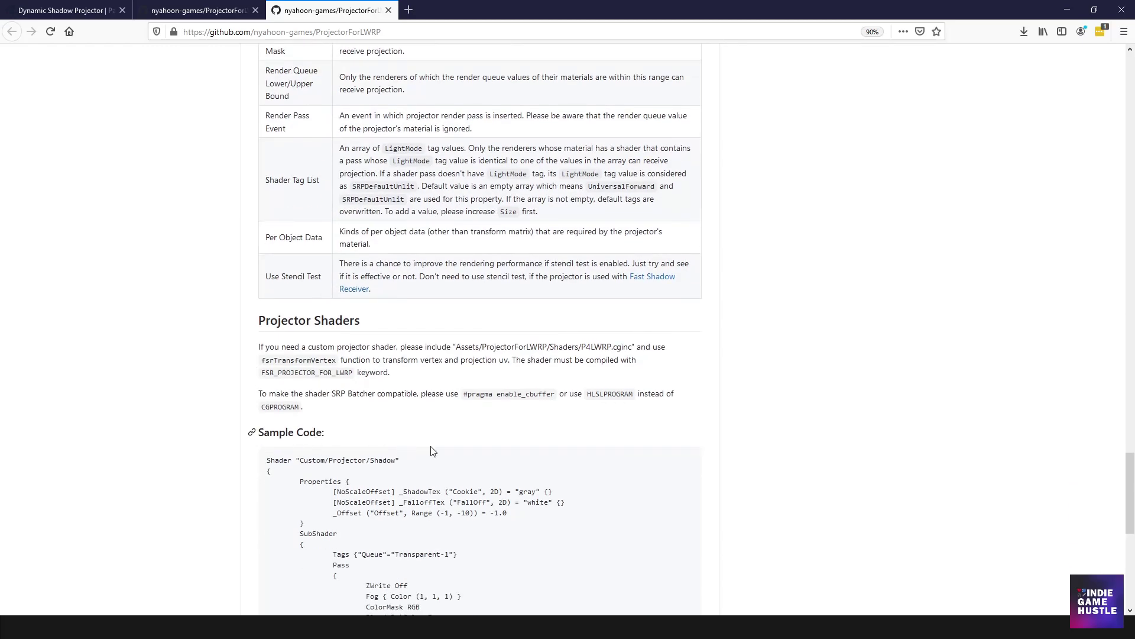
scroll(796, 418, "up", 2)
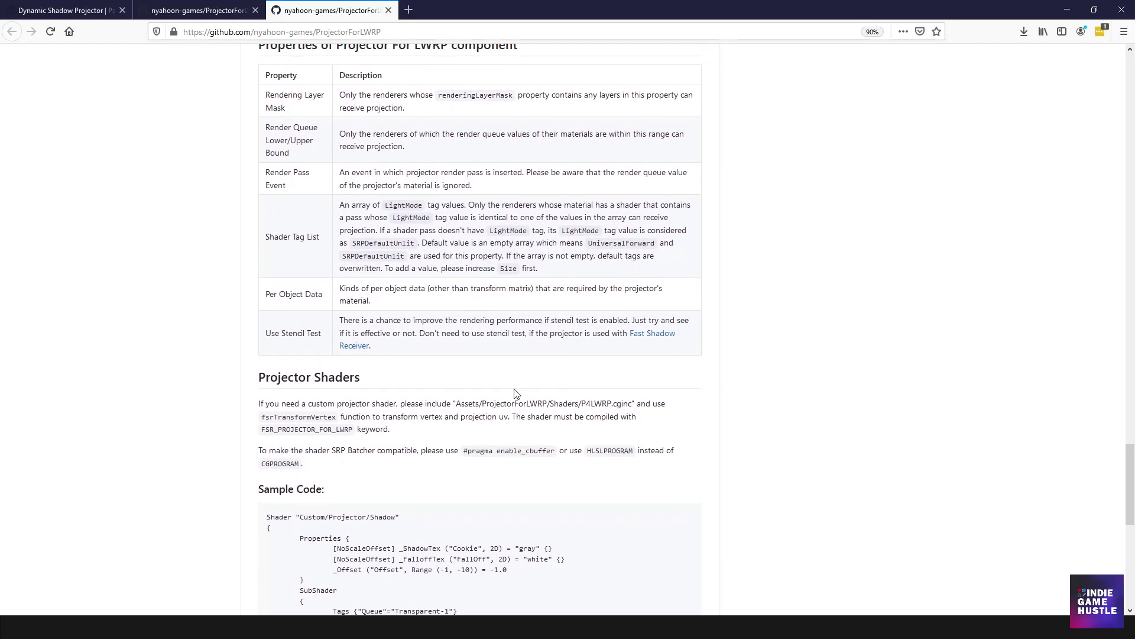
scroll(443, 210, "down", 7)
scroll(471, 482, "down", 4)
scroll(502, 467, "up", 17)
scroll(502, 465, "up", 19)
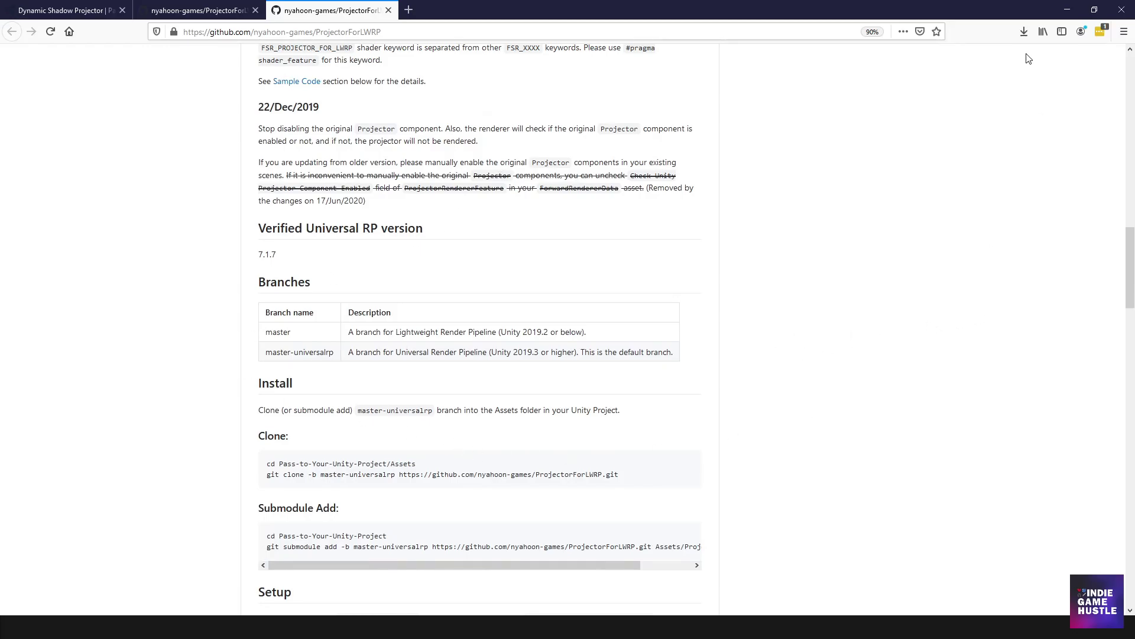
scroll(530, 472, "up", 9)
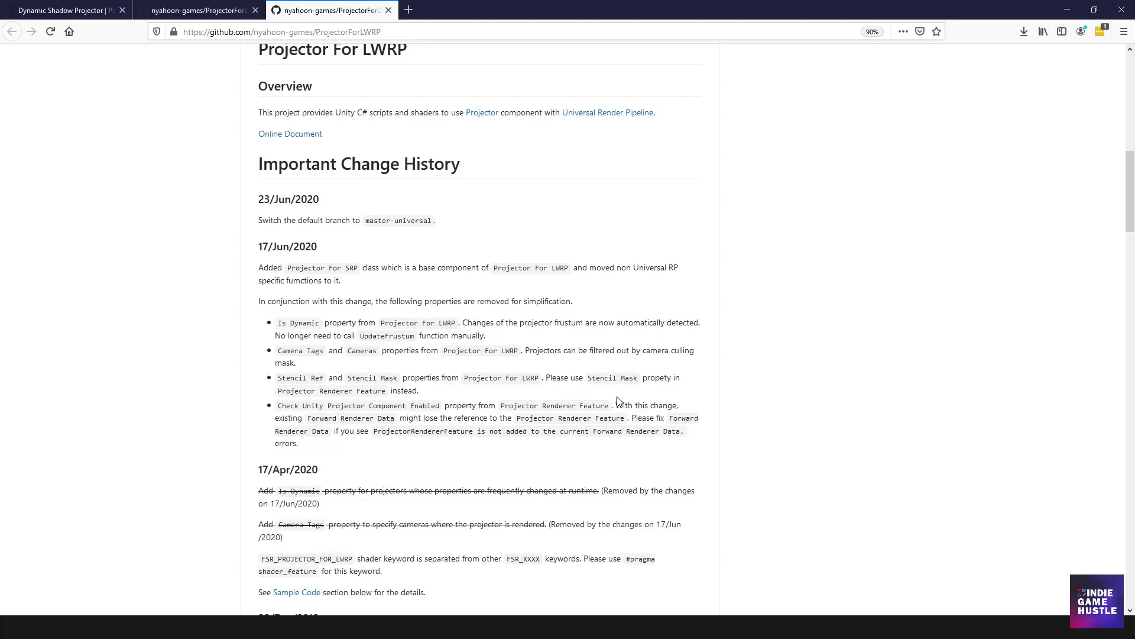
scroll(827, 389, "up", 5)
scroll(484, 448, "down", 5)
- Return to Unity and close the Project Settings and Build Settings windows
left_click(1068, 10)
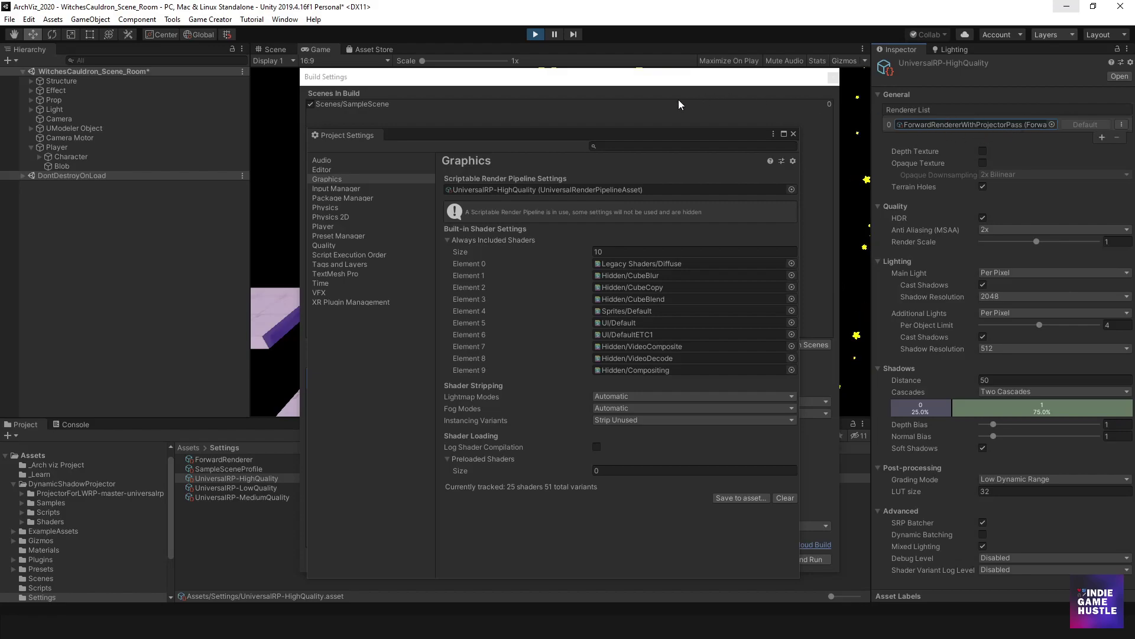
left_click(793, 134)
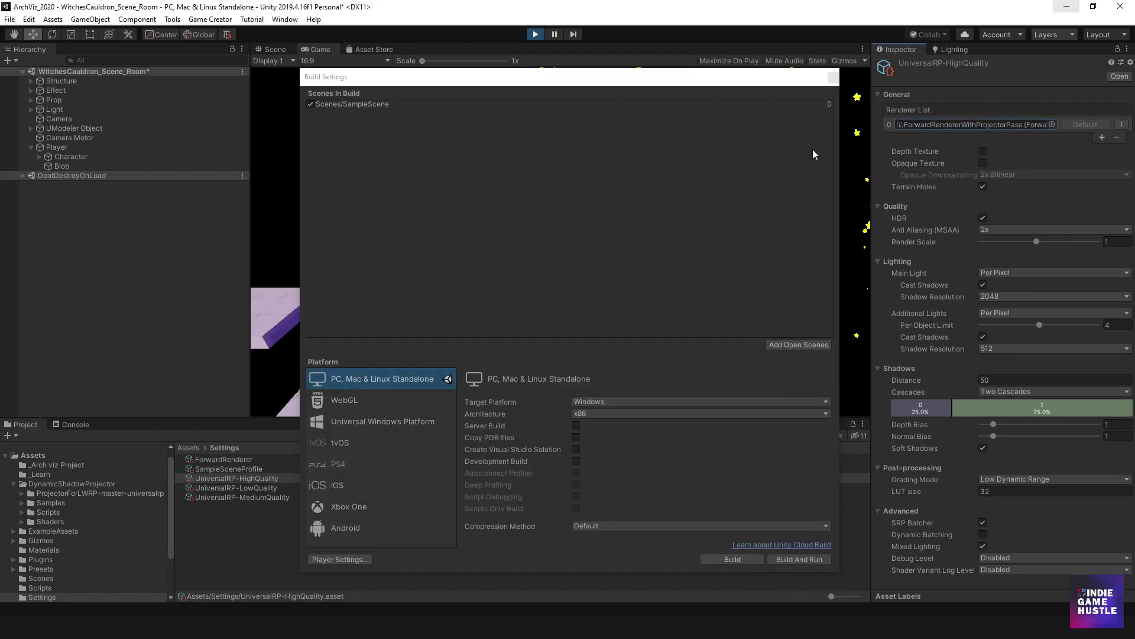
left_click(833, 77)
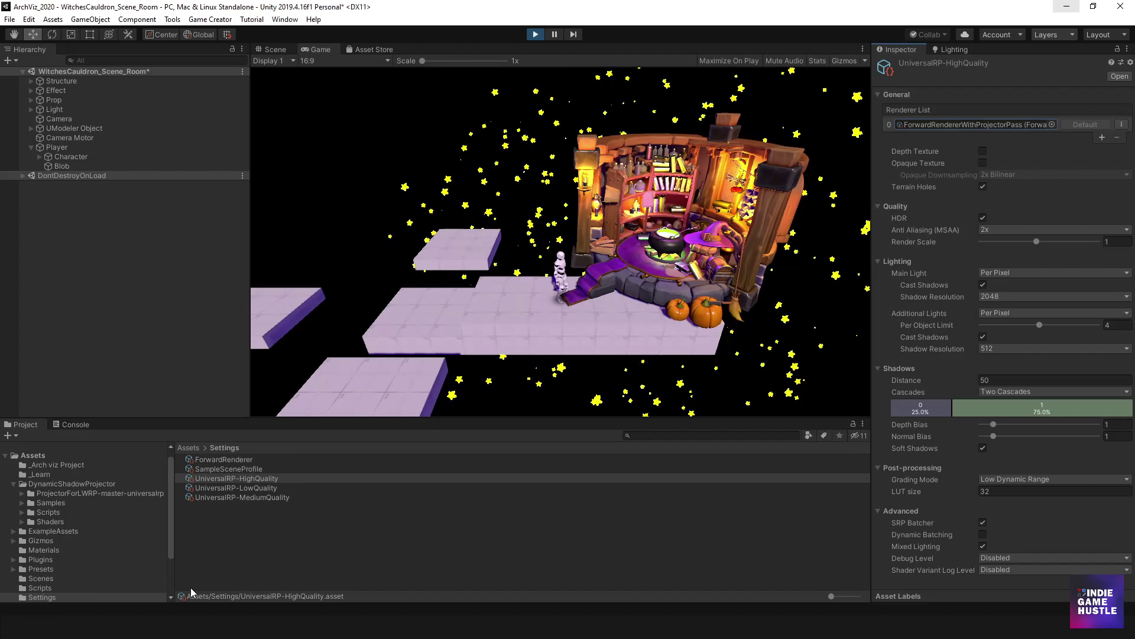
- Run and jump the character on the platform to check its blob shadow, and exit play mode
left_click(141, 289)
left_click(631, 265)
key("a")
key("space")
key("d")
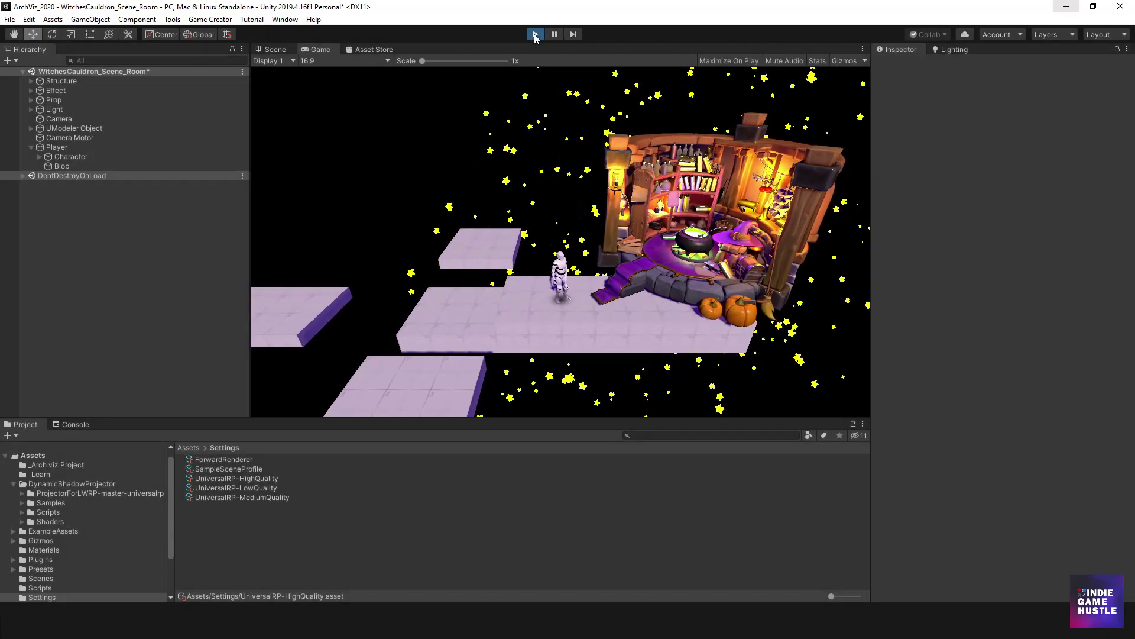
left_click(535, 35)
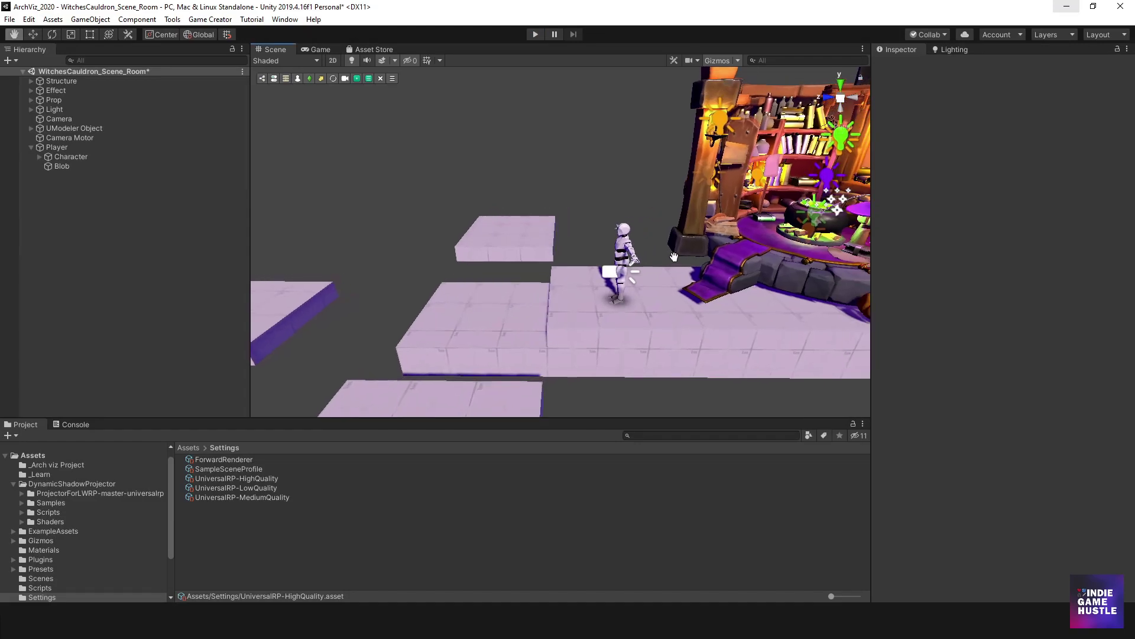
- Deactivate the existing Blob object under Player
left_click(62, 166)
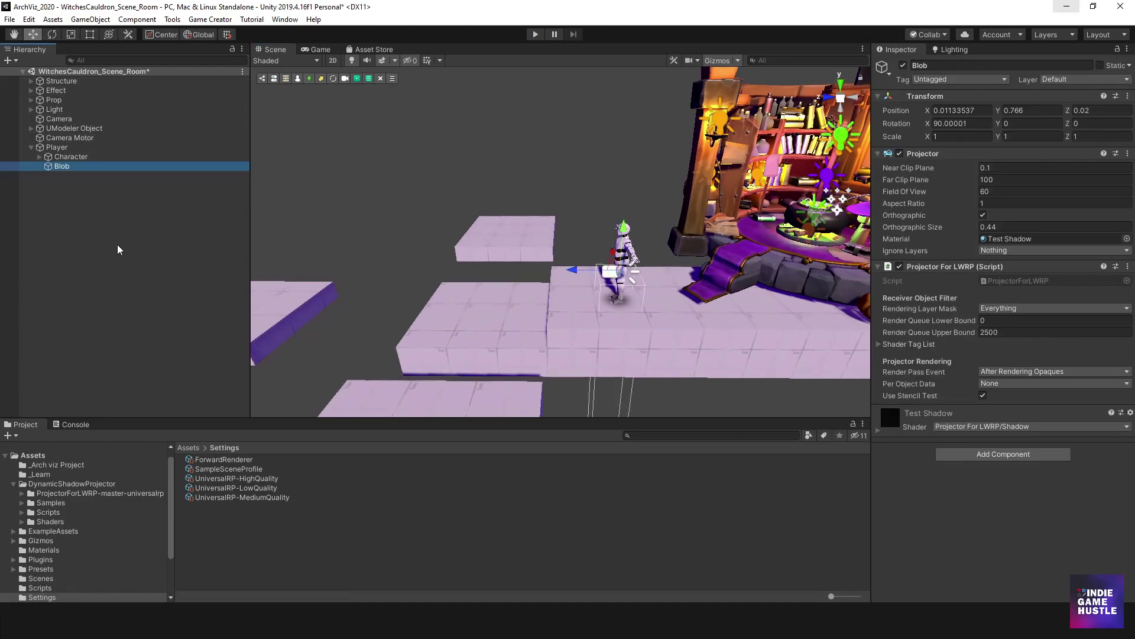
left_click(903, 65)
left_click(100, 148)
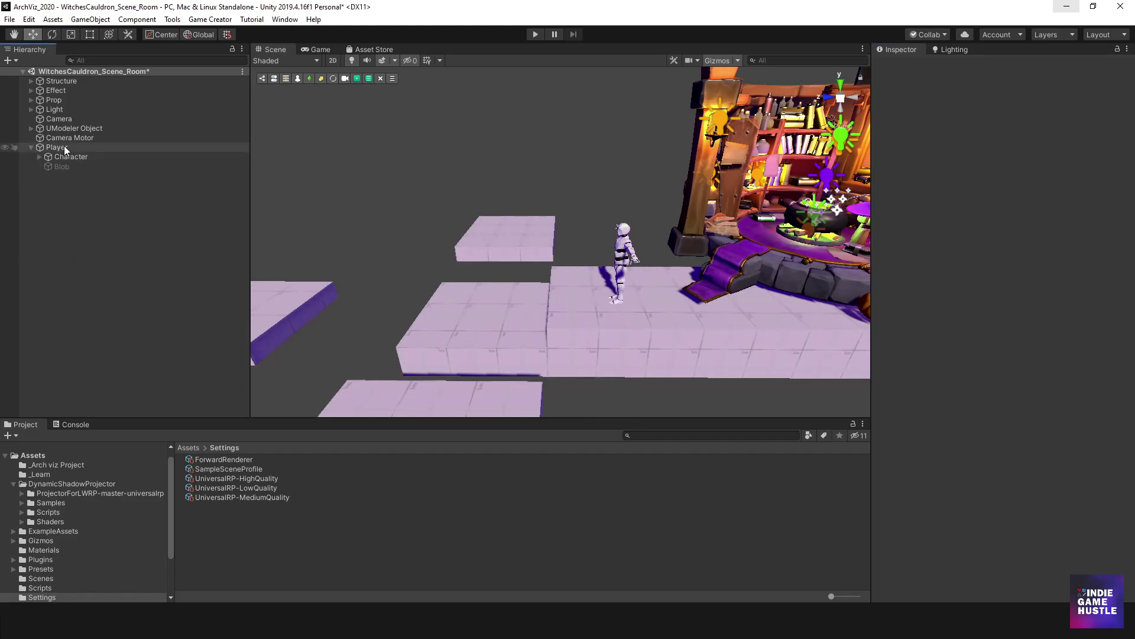
left_click(30, 147)
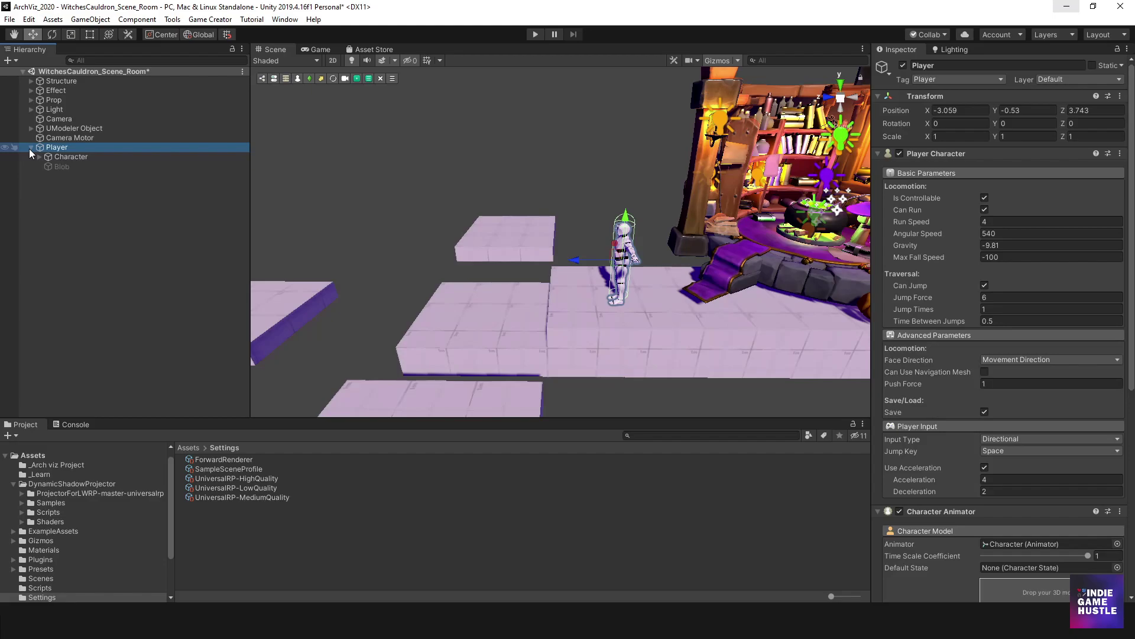
left_click(65, 184)
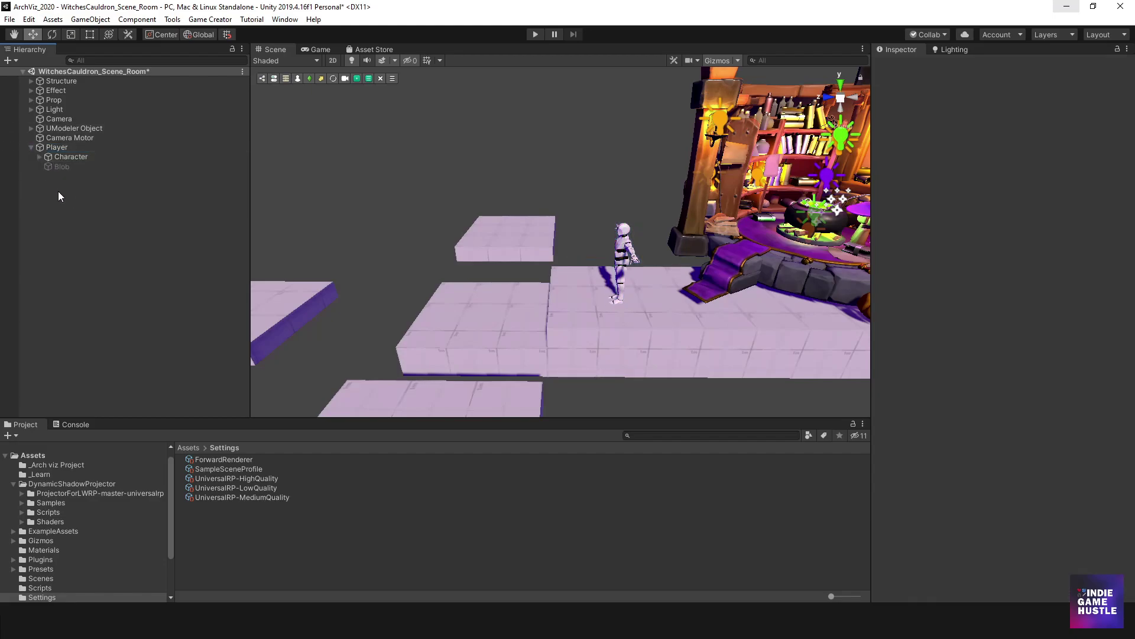
- Create an empty object in the scene and name it Blob Shadow
right_click(60, 208)
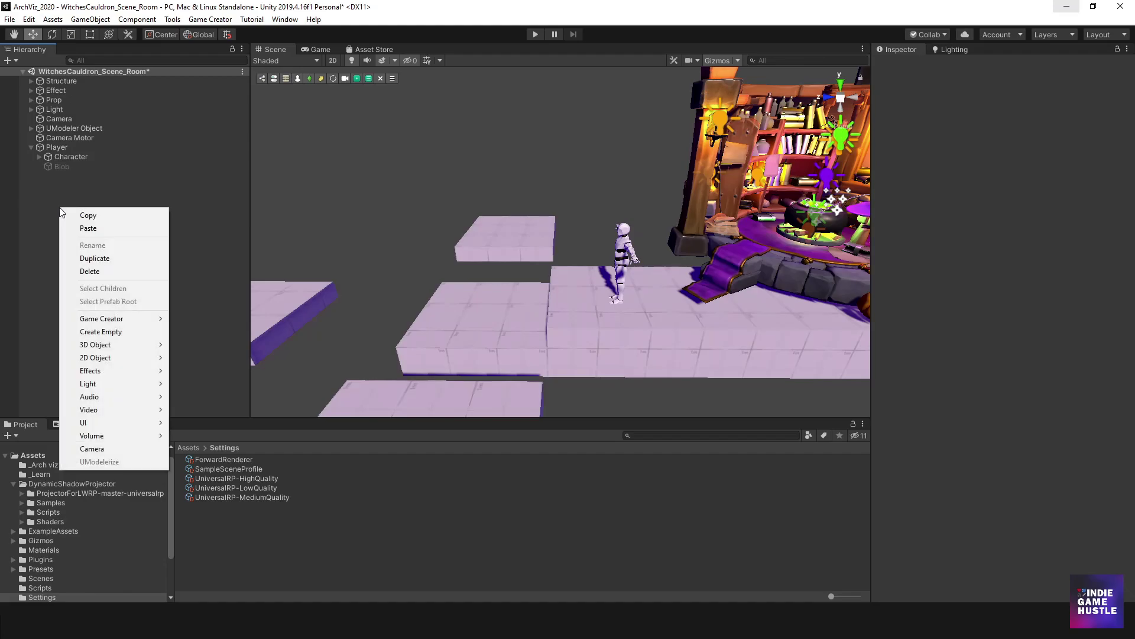
left_click(111, 332)
left_click(68, 204)
double_click(69, 176)
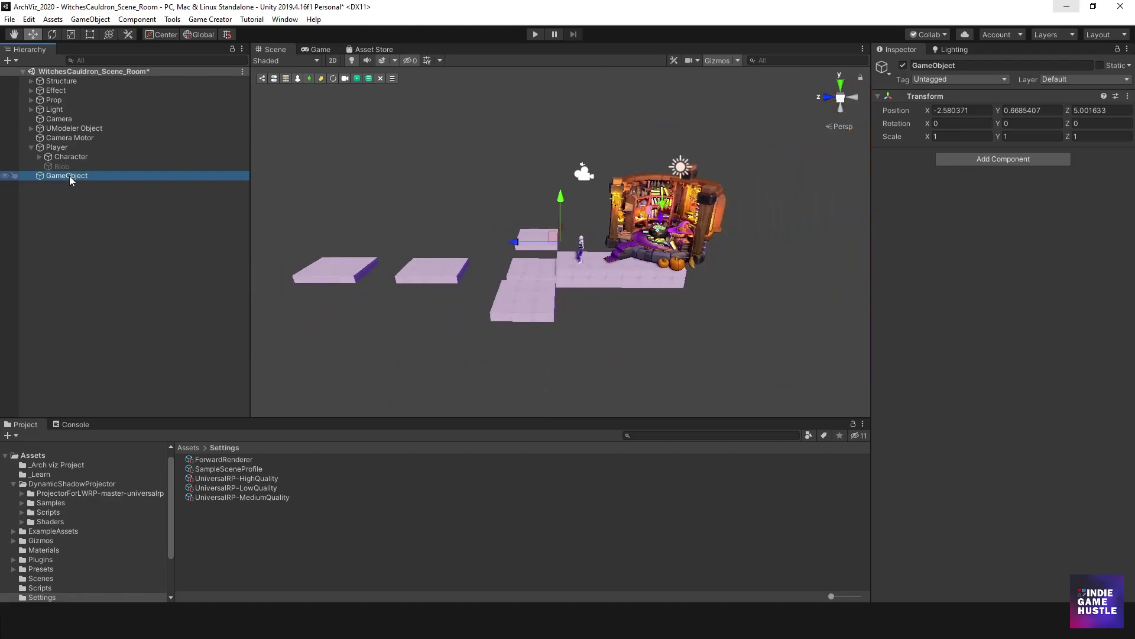
left_click(69, 175)
type("Blob Shadow")
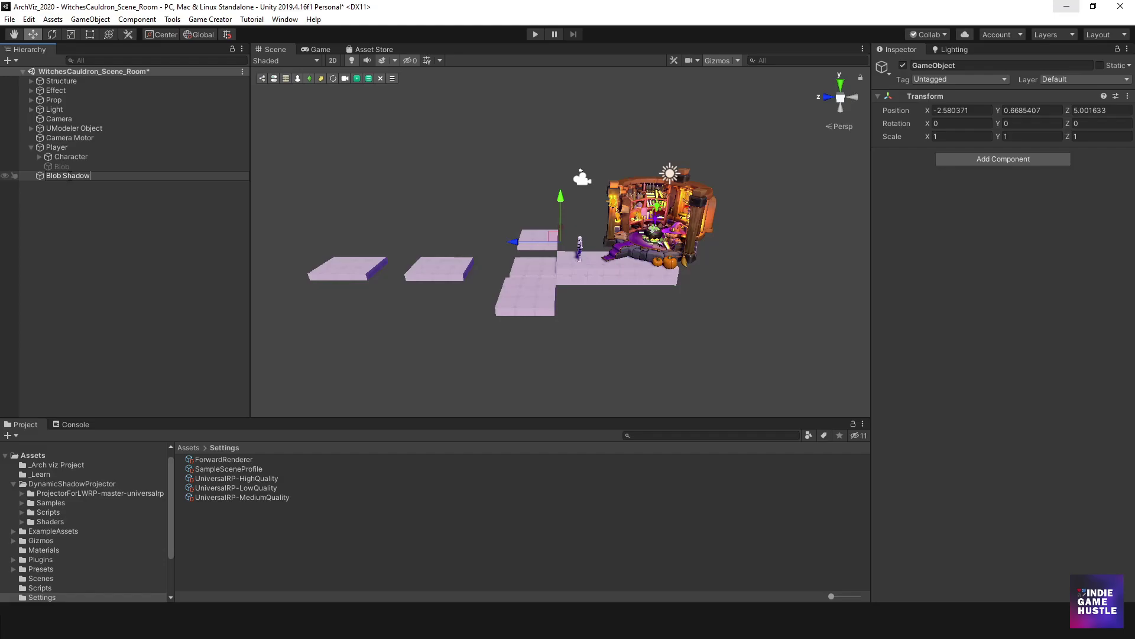
key("Return")
- Make the Blob Shadow object a child of Player and keep it selected
left_click(96, 228)
left_click(80, 179)
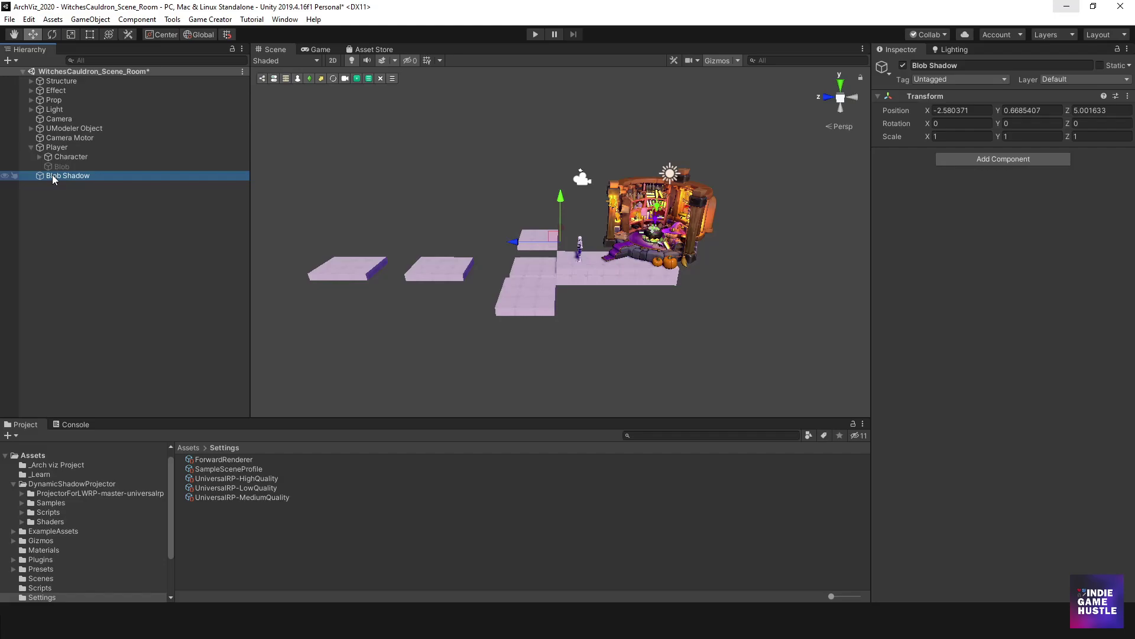
left_click_drag(52, 175, 55, 147)
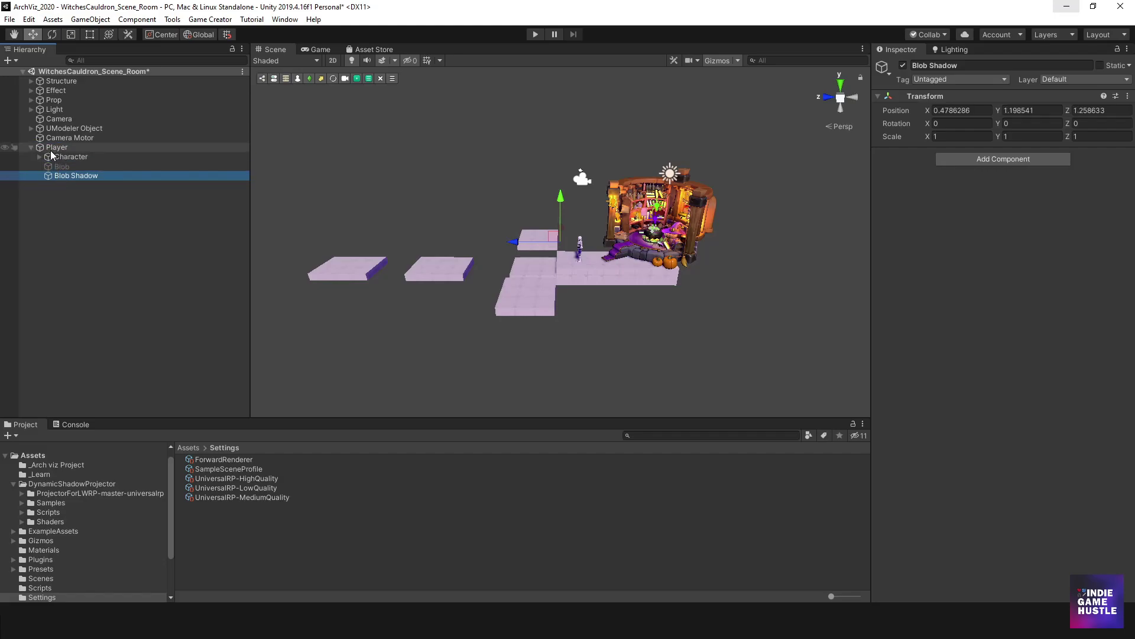
scroll(598, 292, "up", 6)
left_click_drag(497, 228, 450, 254, "alt")
left_click(87, 188)
left_click(86, 176)
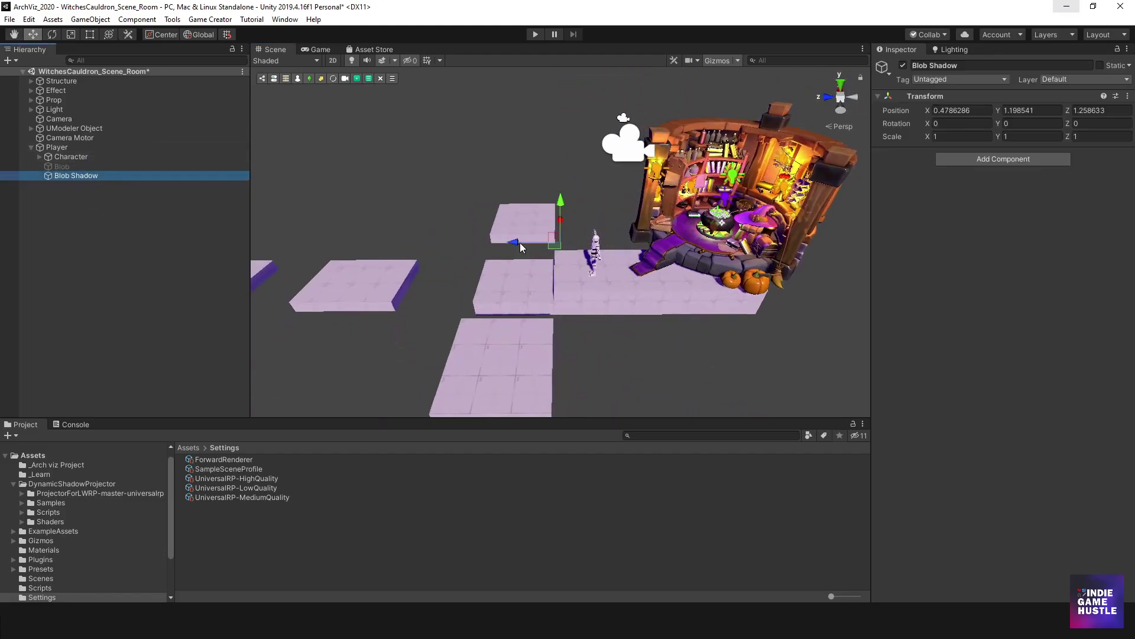
- Add the Projector and Projector For LWRP components to the Blob Shadow object
left_click(995, 158)
left_click(982, 174)
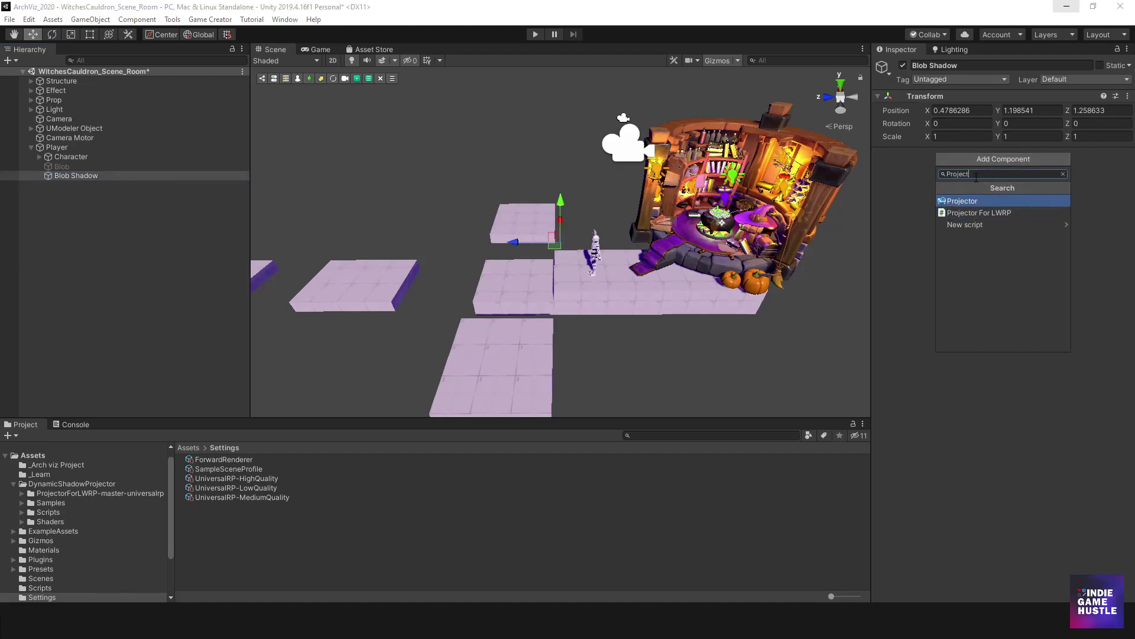
left_click_drag(979, 174, 946, 176)
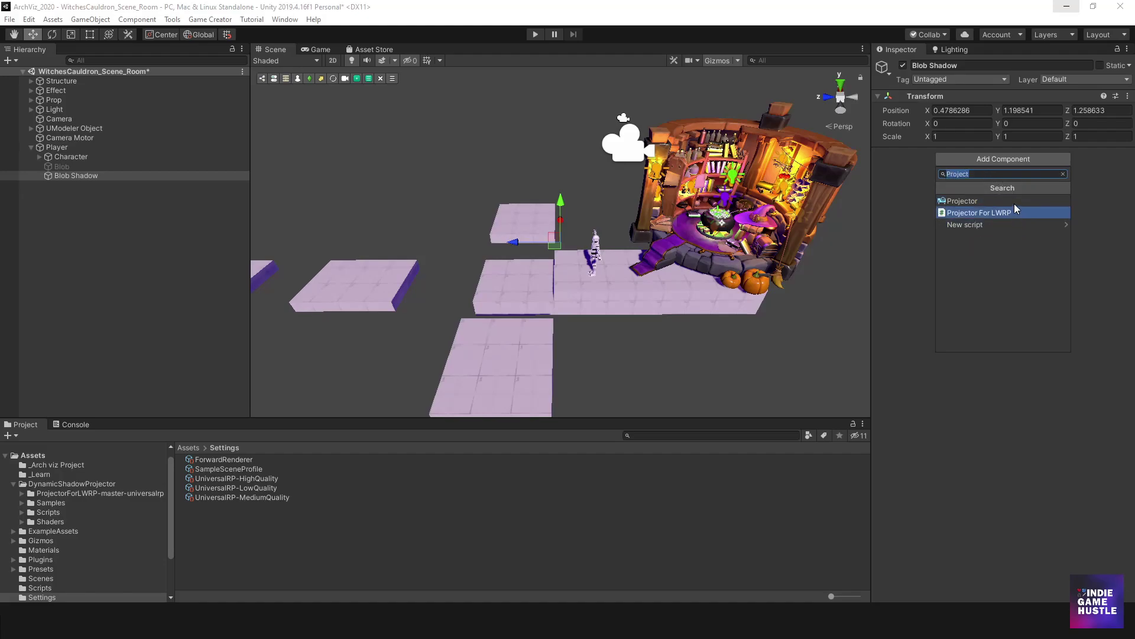
left_click(966, 204)
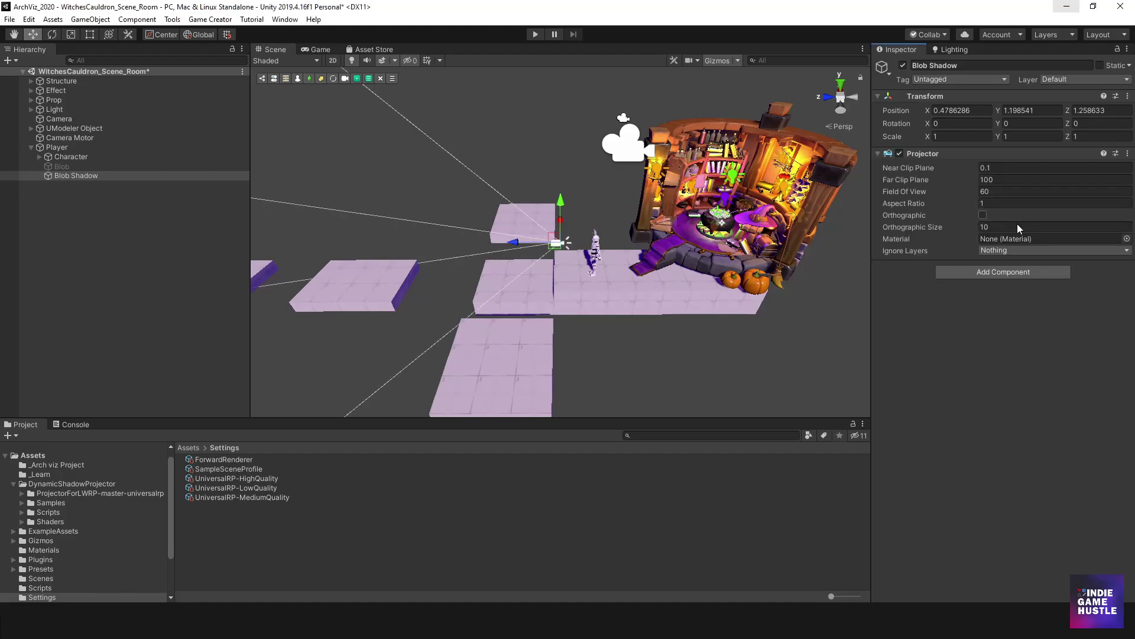
left_click(992, 273)
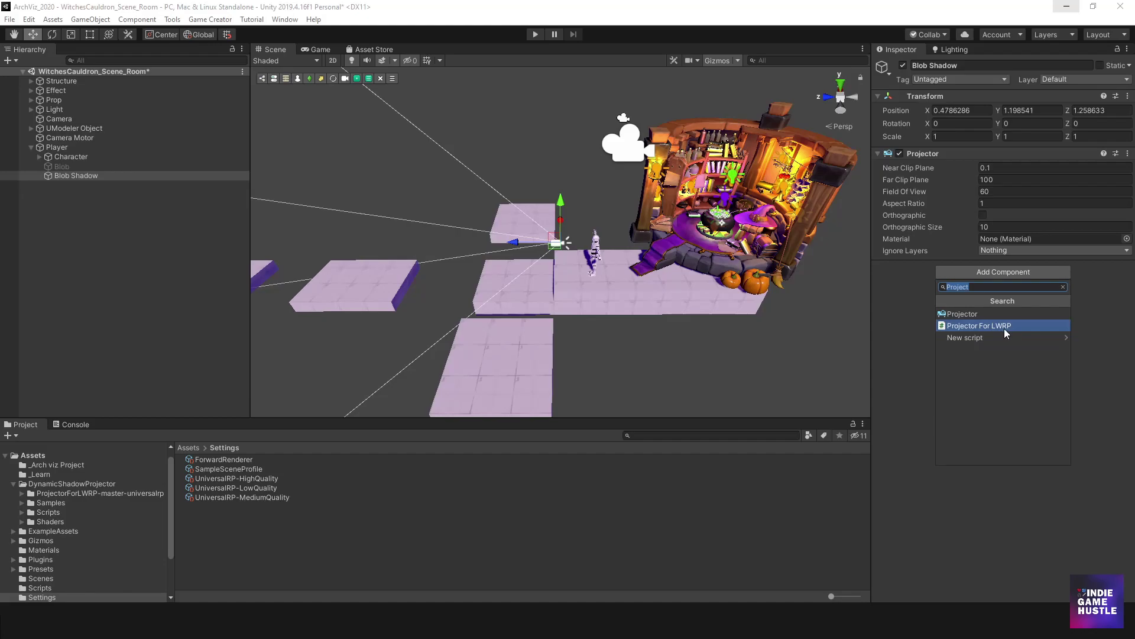
left_click(977, 325)
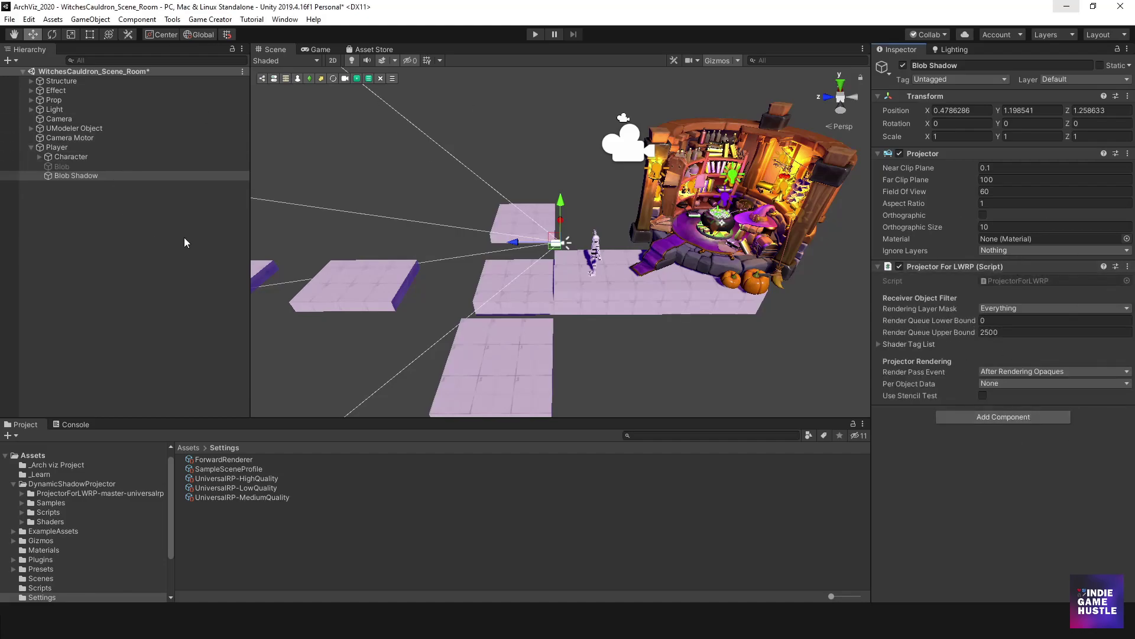
- Move the Blob Shadow over the character's centre as seen from above, to about X -0.04 and Z 0.01
left_click_drag(613, 226, 567, 239, "alt")
left_click(841, 82)
scroll(512, 288, "up", 3)
scroll(511, 288, "up", 1)
left_click_drag(566, 313, 541, 309)
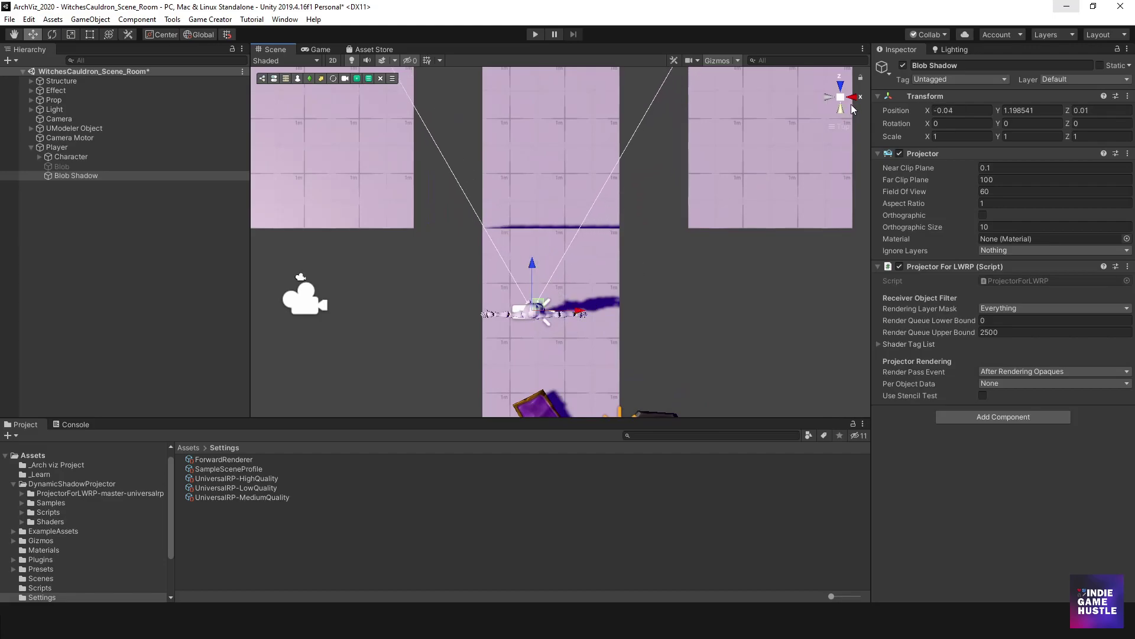
- Rotate the Blob Shadow 90 degrees about X so that its projector points straight down at the platform
left_click(841, 99)
left_click_drag(474, 331, 776, 249, "alt")
key("e")
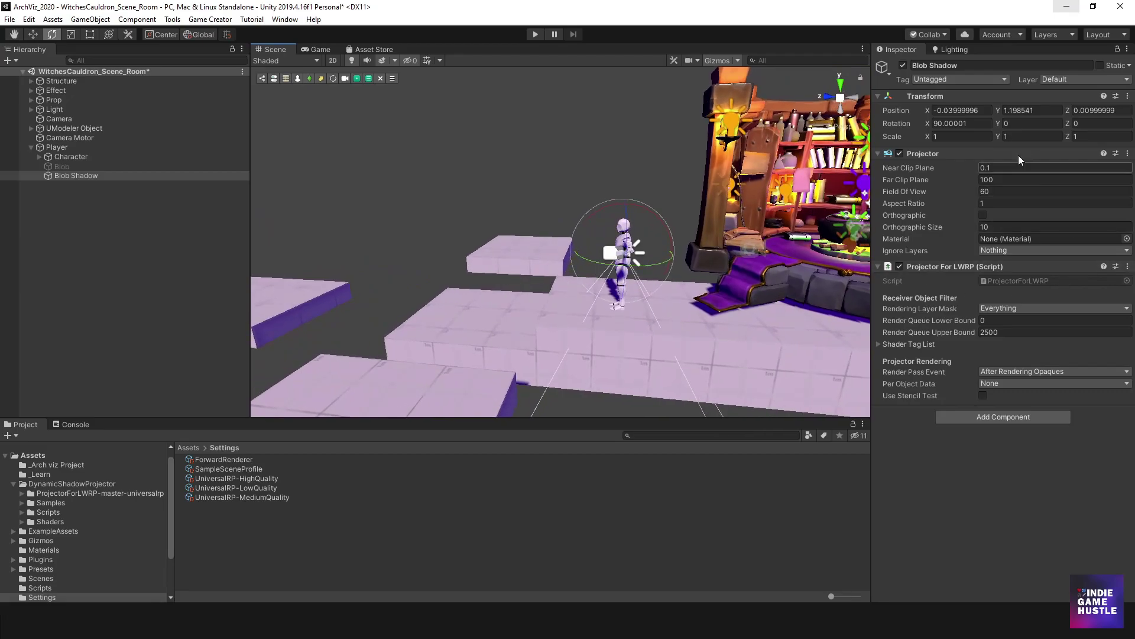
- Make the Blob Shadow's projector orthographic and reduce its Orthographic Size to 0.28
left_click(984, 228)
scroll(596, 257, "up", 3)
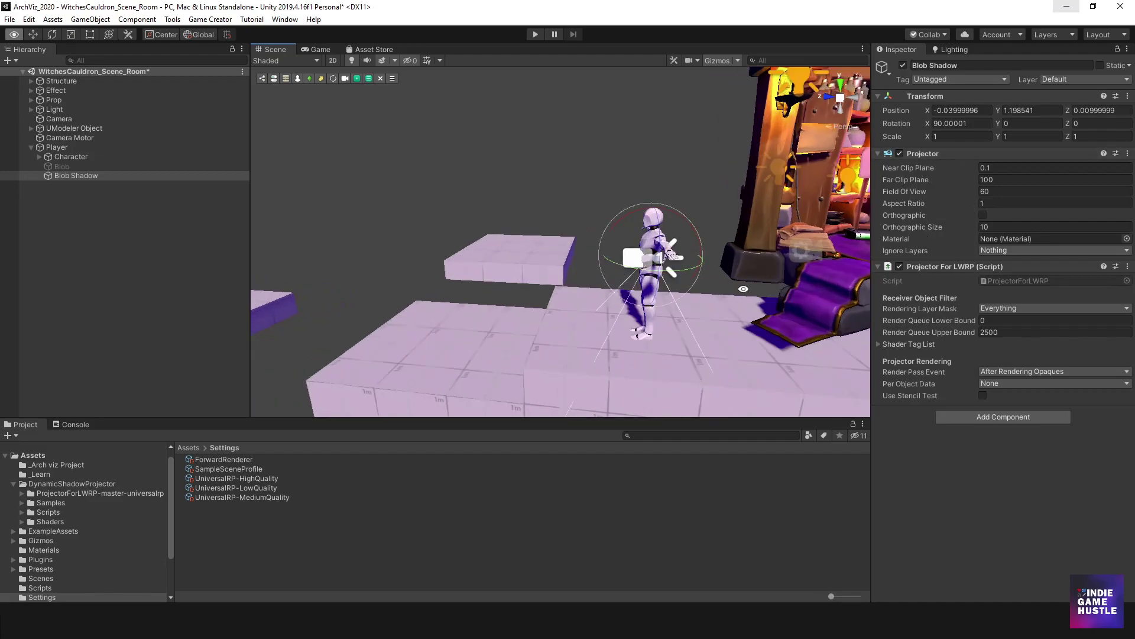
middle_click_drag(742, 286, 599, 256)
left_click_drag(553, 243, 663, 233, "alt")
right_click_drag(663, 233, 650, 272)
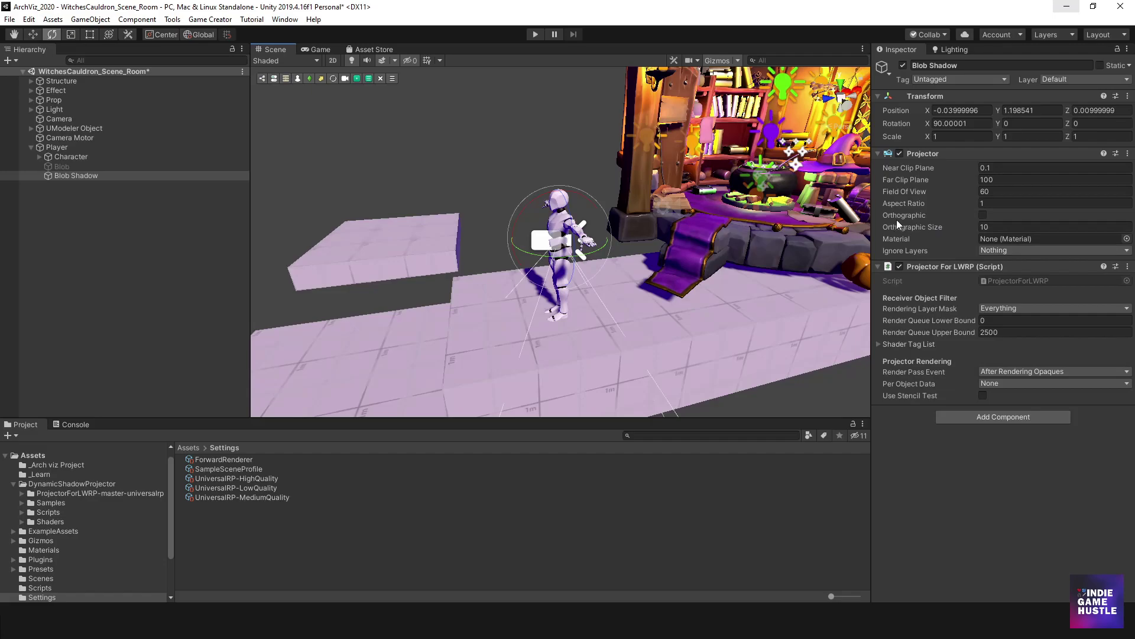
left_click(983, 214)
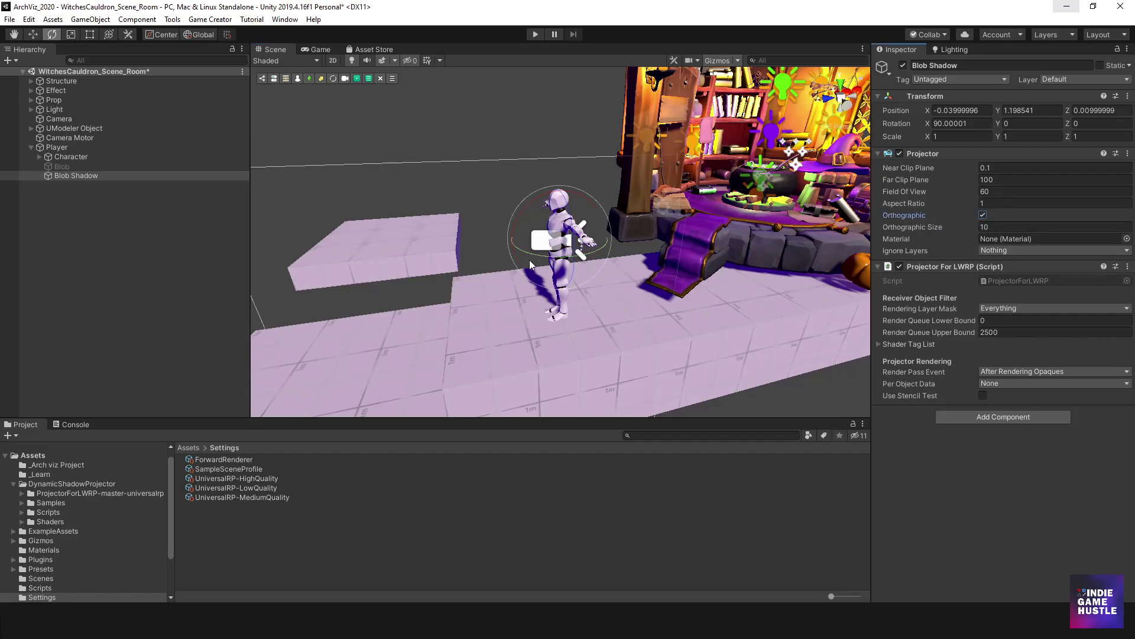
scroll(521, 255, "down", 5)
scroll(510, 245, "down", 3)
left_click_drag(510, 245, 568, 272, "alt")
scroll(573, 276, "up", 6)
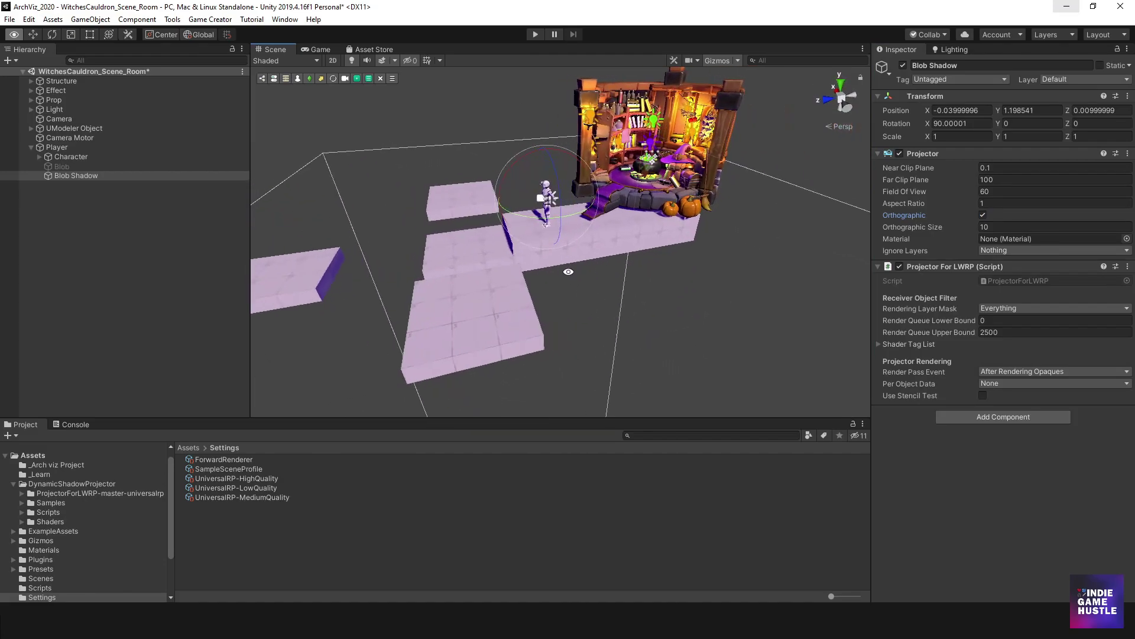
left_click_drag(971, 226, 793, 291)
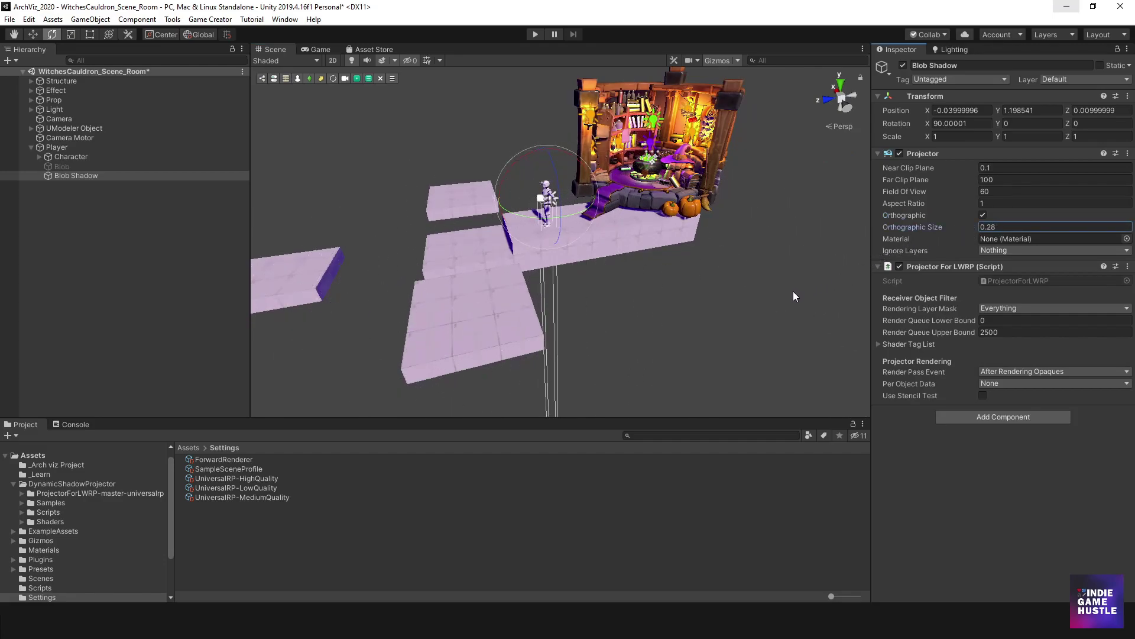
- Lower the Blob Shadow projector slightly on the character's body, to about Y 1.093
scroll(632, 227, "up", 5)
middle_click_drag(568, 188, 552, 228)
left_click_drag(551, 228, 464, 248, "alt")
key("w")
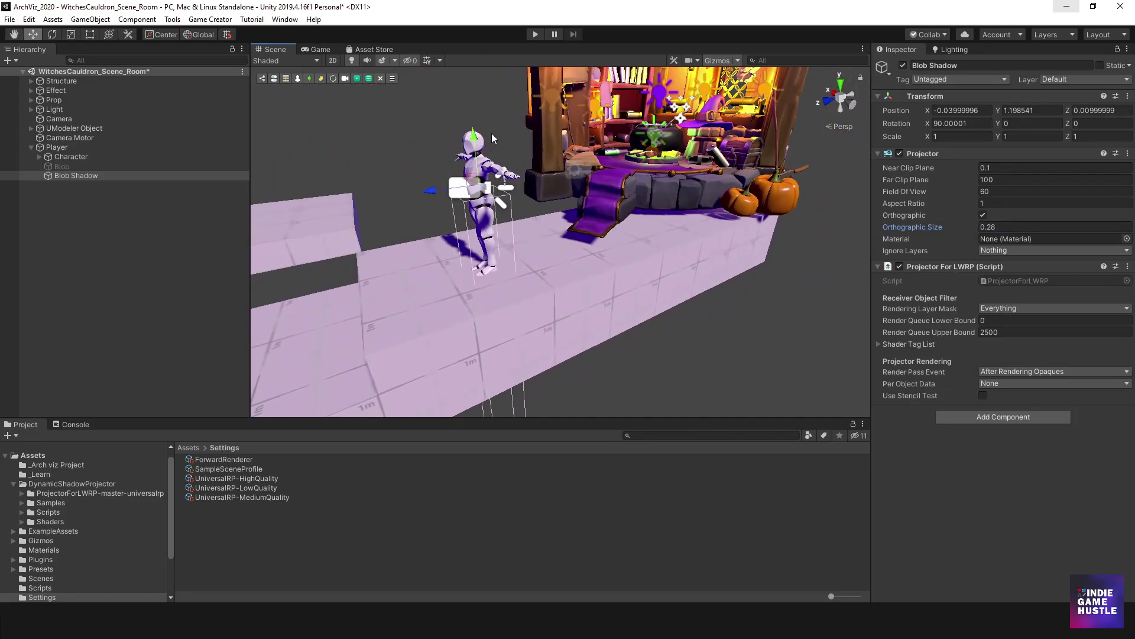
mouse_move(477, 137)
left_mouse_down()
mouse_move(463, 208)
mouse_move(476, 148)
left_mouse_up()
- Shorten the projection by setting the projector's Far Clip Plane to 4
left_click_drag(603, 239, 648, 237, "alt")
left_click_drag(966, 178, 994, 178)
scroll(549, 278, "down", 5)
left_click_drag(557, 272, 541, 334, "alt")
left_click_drag(973, 179, 733, 214)
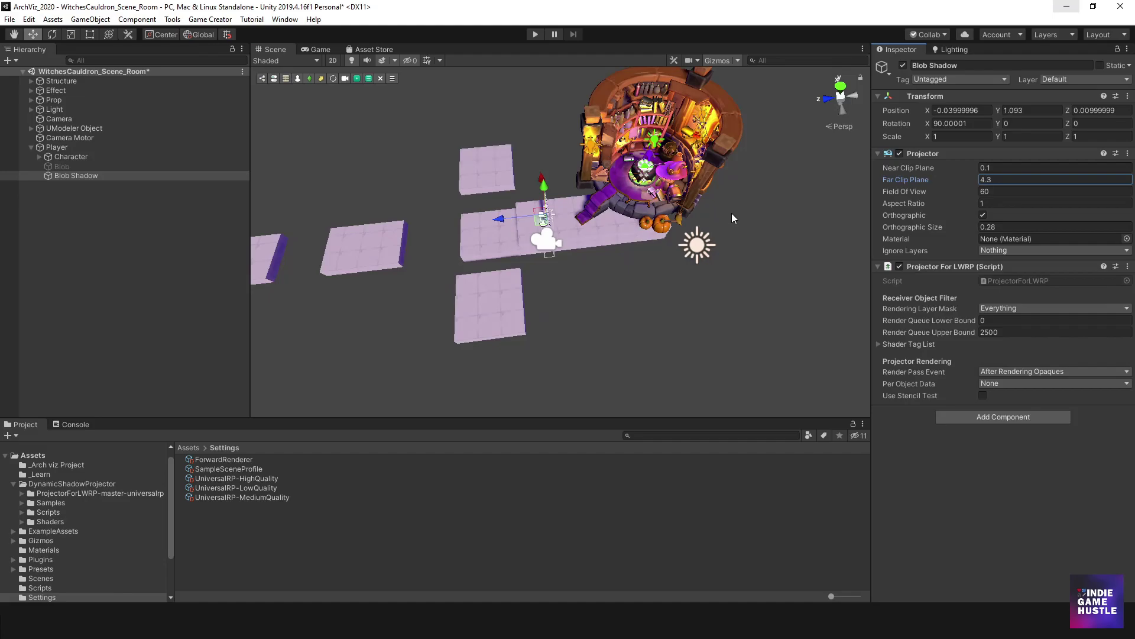
scroll(622, 220, "up", 7)
mouse_move(623, 223)
left_mouse_down("alt")
mouse_move(573, 312)
mouse_move(578, 199)
mouse_move(609, 216)
left_mouse_up("alt")
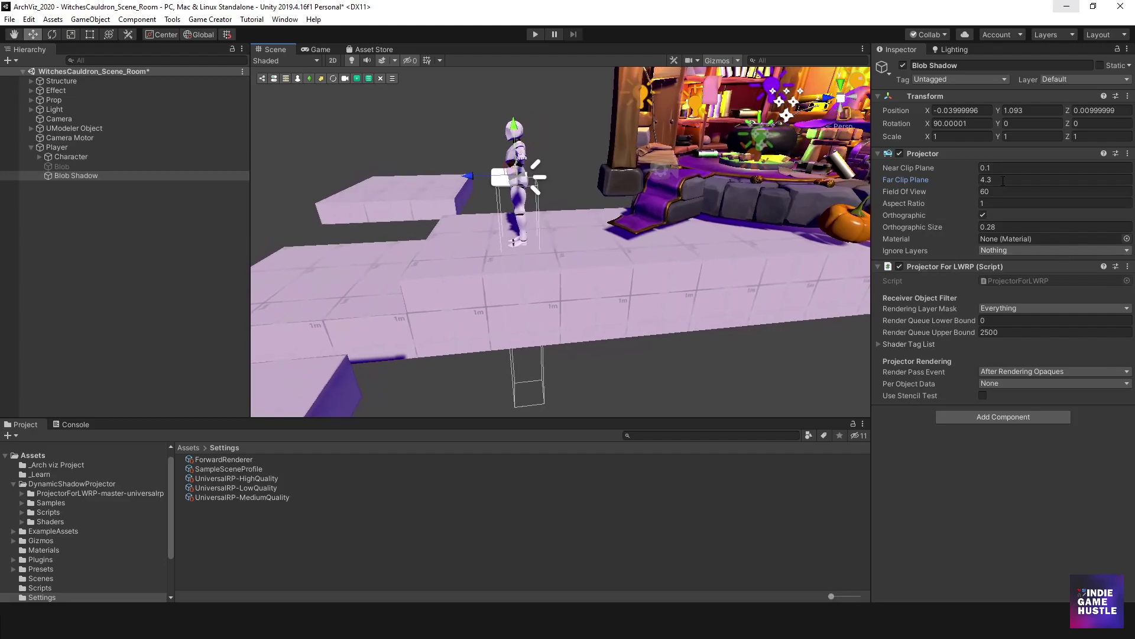
left_click(1002, 181)
type("4")
left_click(1001, 192)
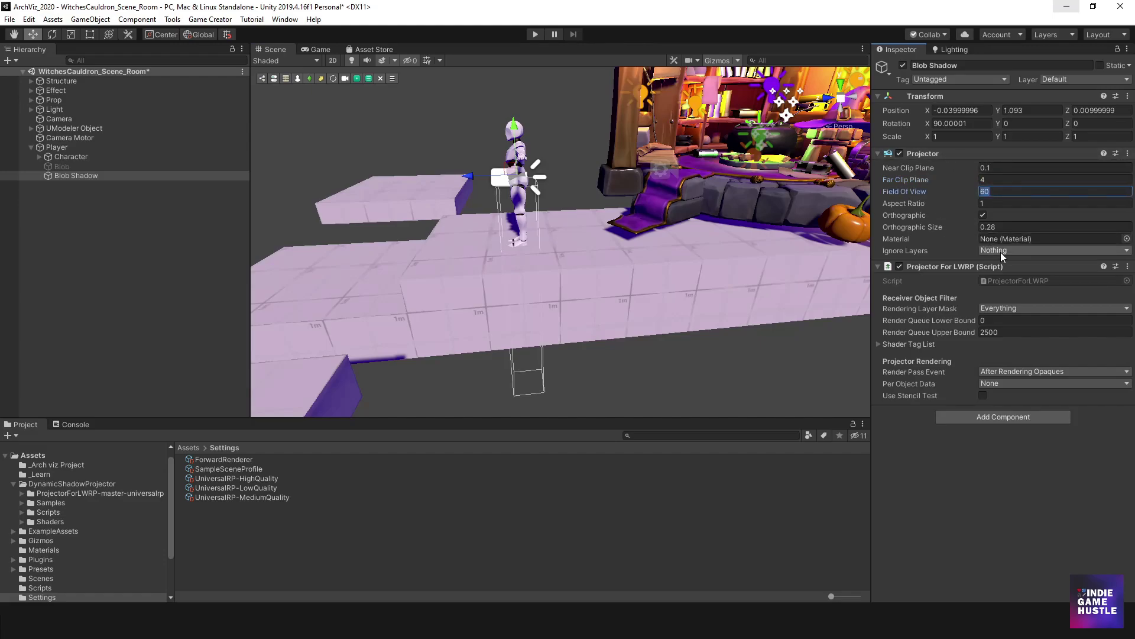
- Search the materials for Shadow and assign Test Shadow as the projector's material
left_click_drag(516, 277, 787, 232, "alt")
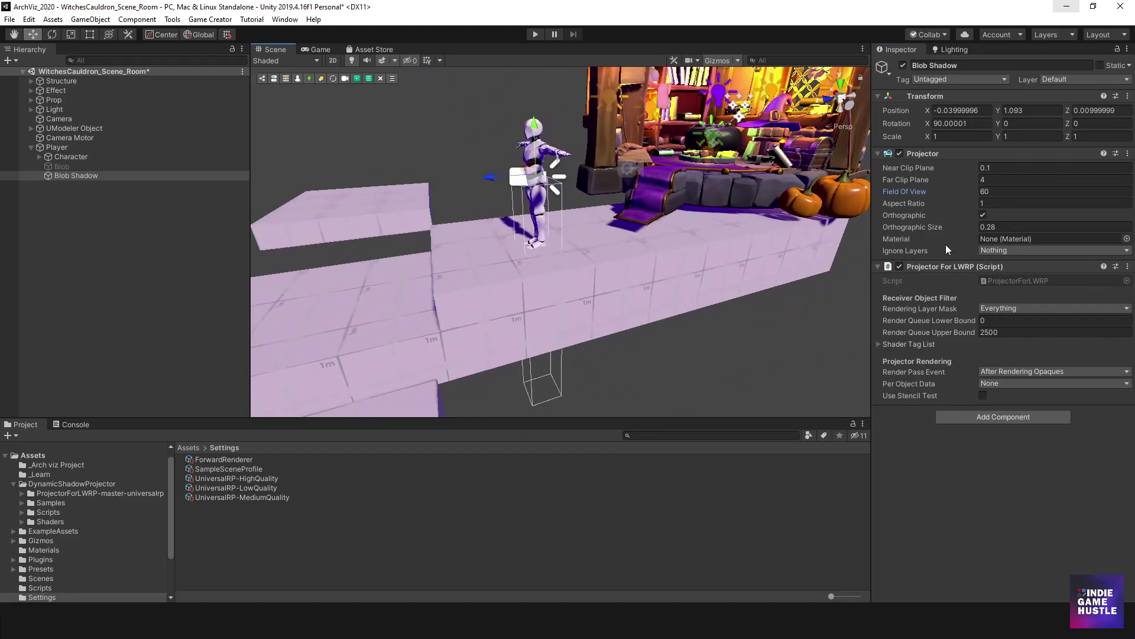
left_click(1127, 239)
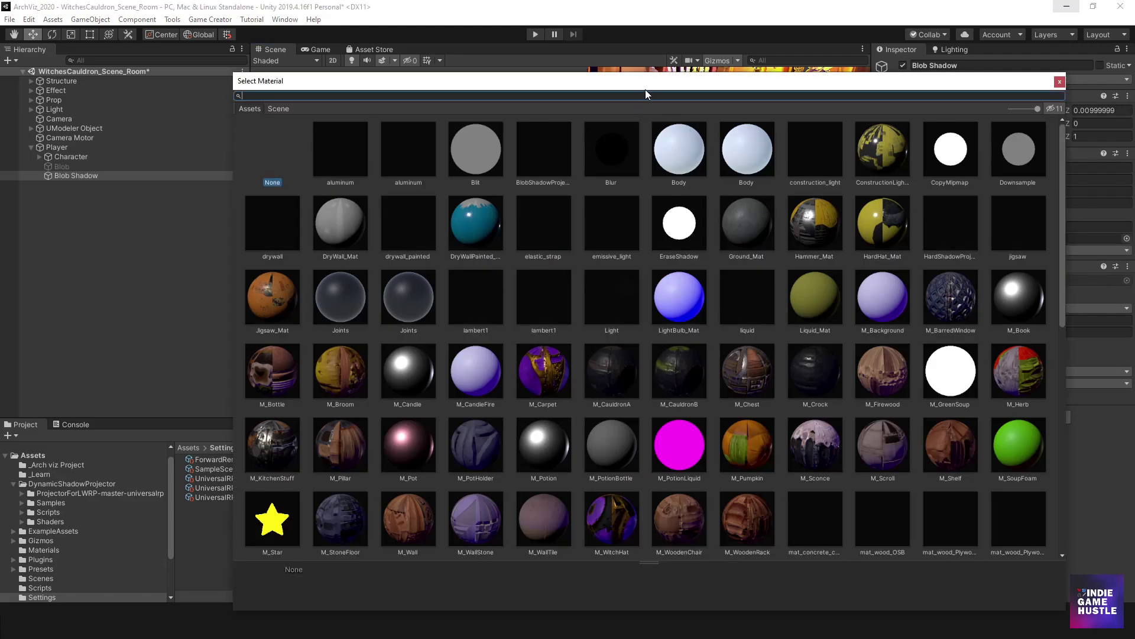
type("Sha")
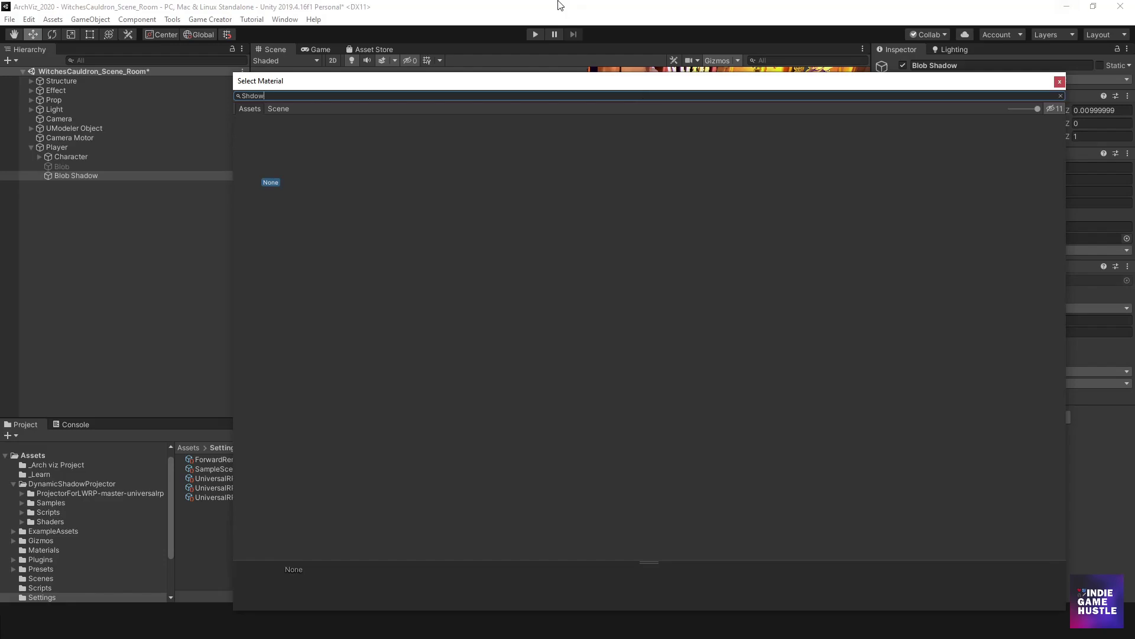
key("BackSpace")
key("BackSpace")
type("a")
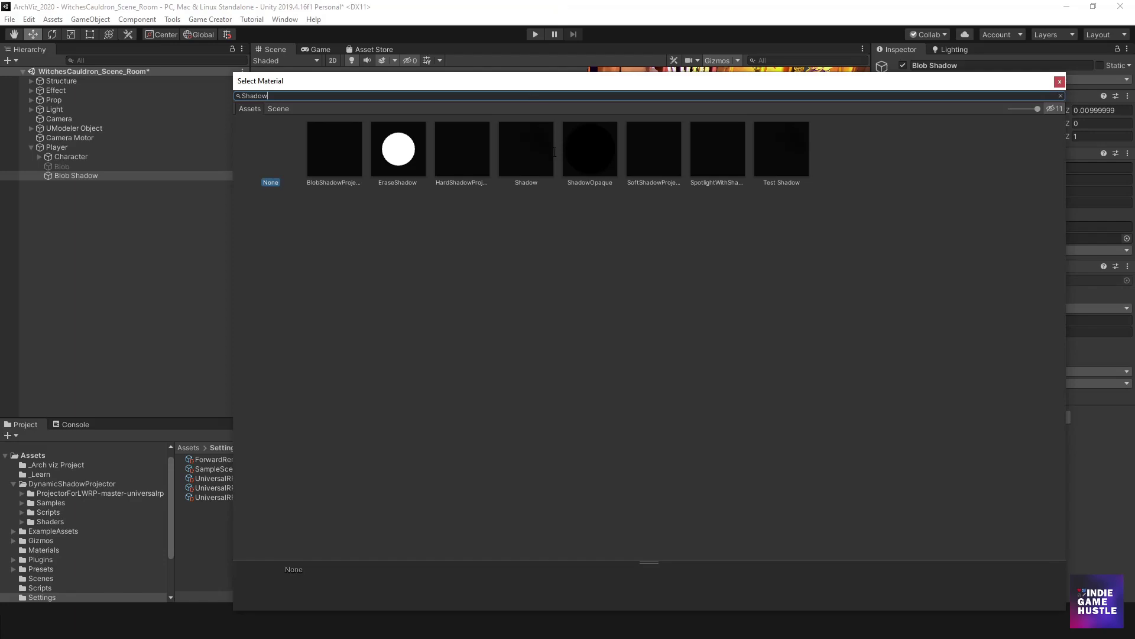
left_click_drag(637, 86, 632, 103)
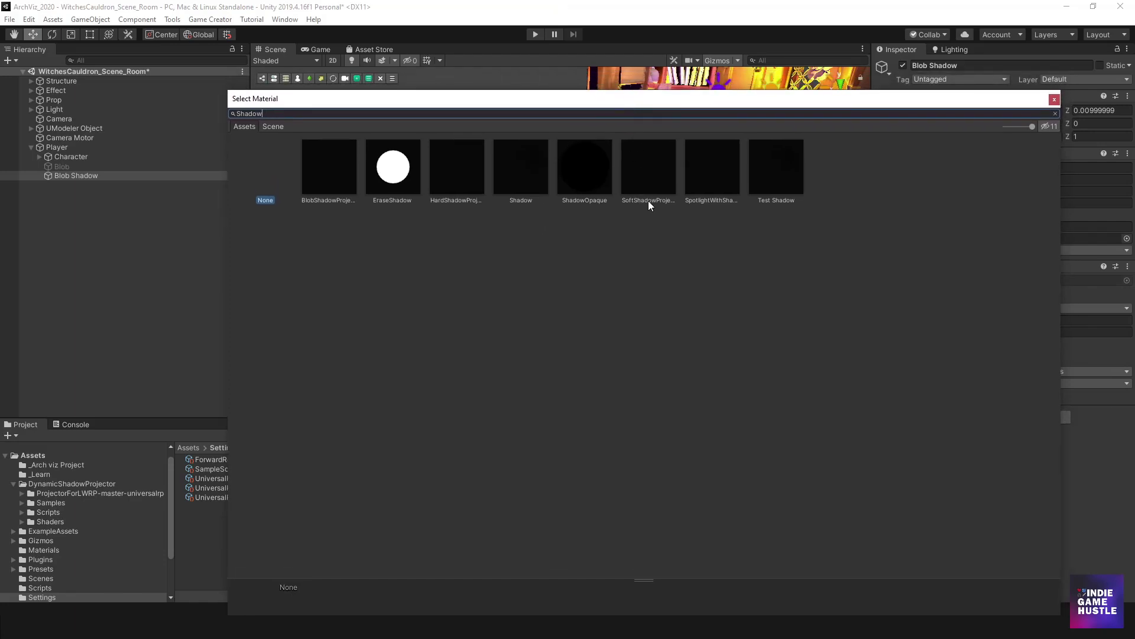
left_click_drag(1032, 126, 1005, 126)
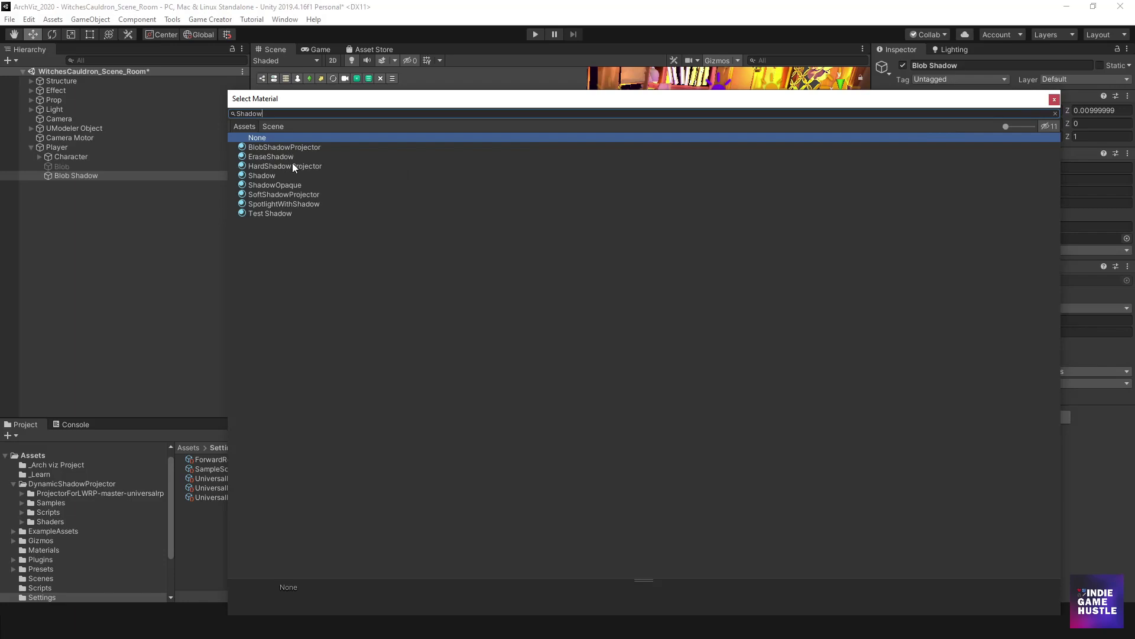
left_click(264, 213)
double_click(264, 213)
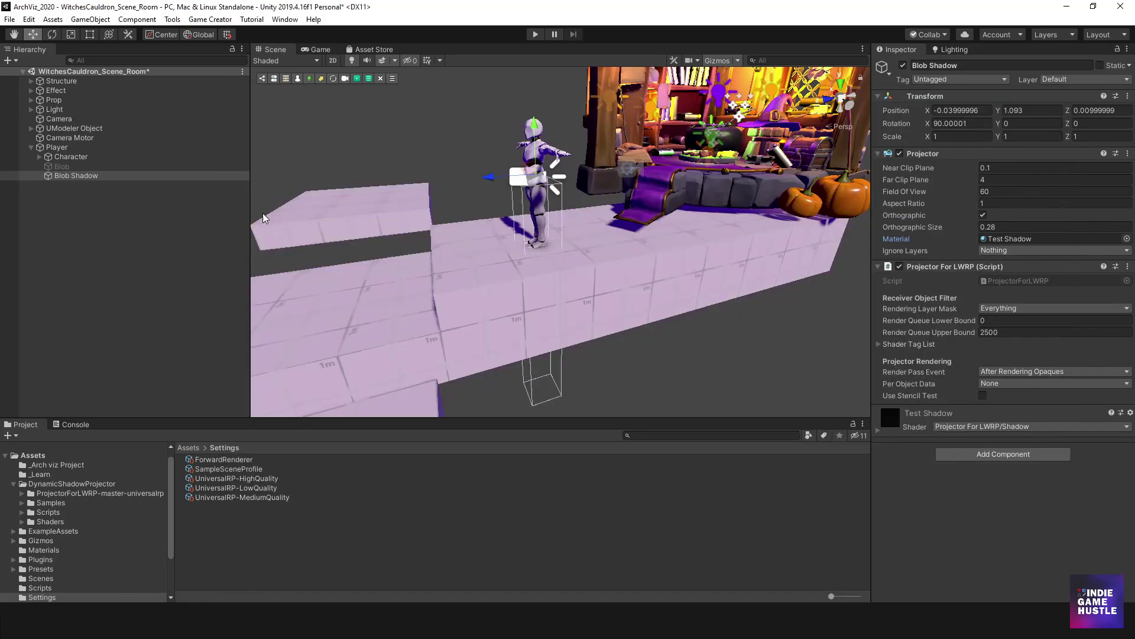
- Locate the projector's assigned material in the project and compare the shader settings of the sample shadow and spotlight materials
left_click(1033, 239)
scroll(488, 342, "down", 3)
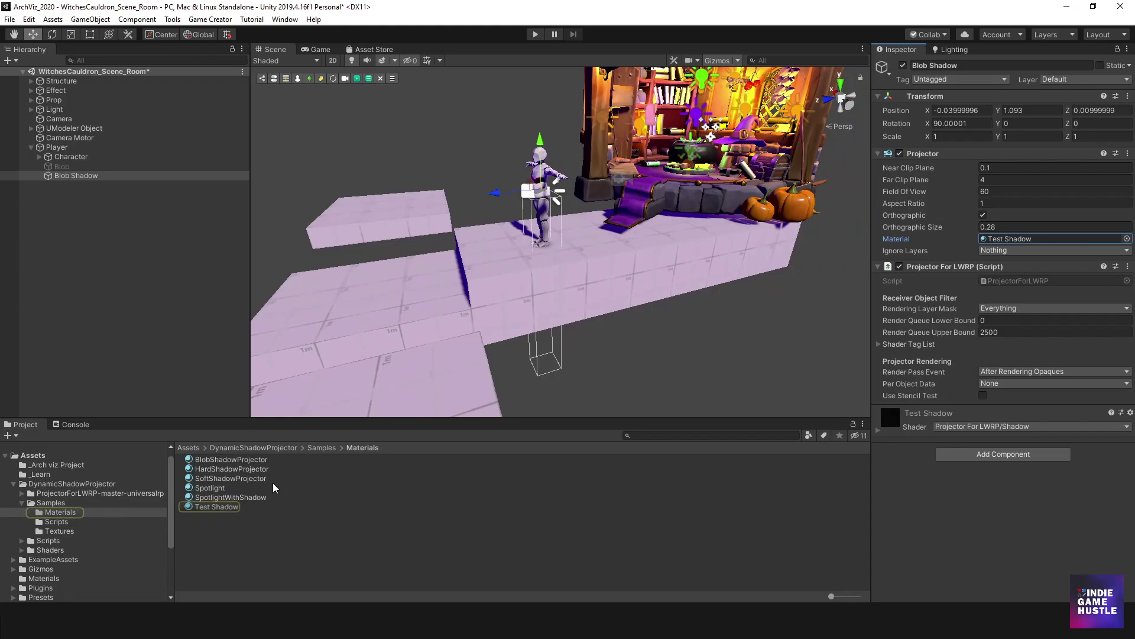
left_click(222, 463)
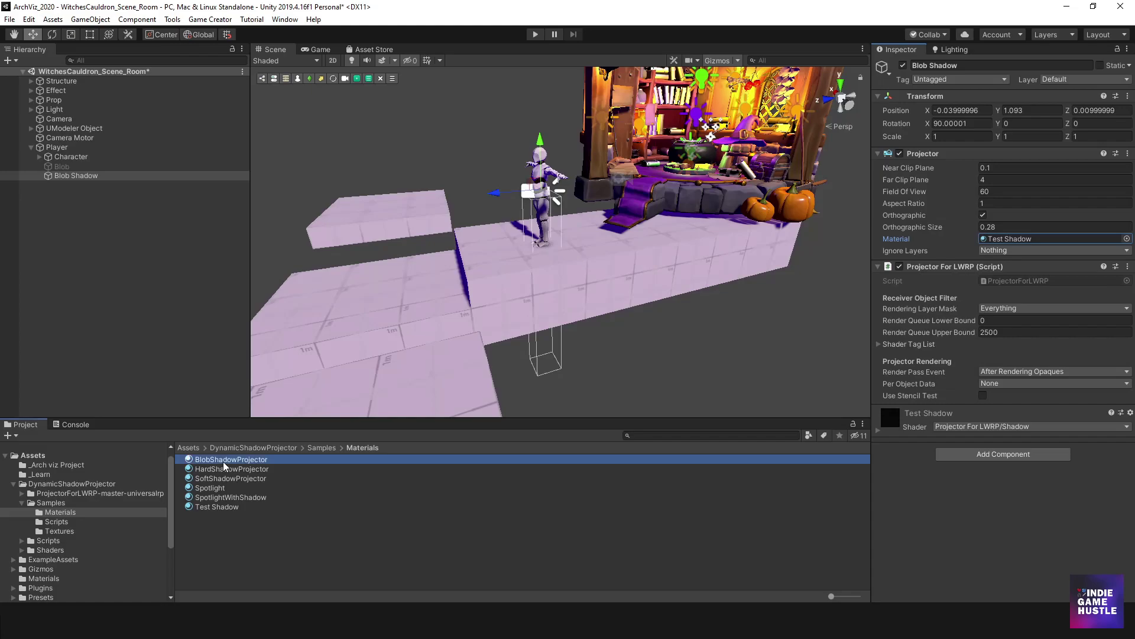
left_click(220, 470)
left_click(223, 480)
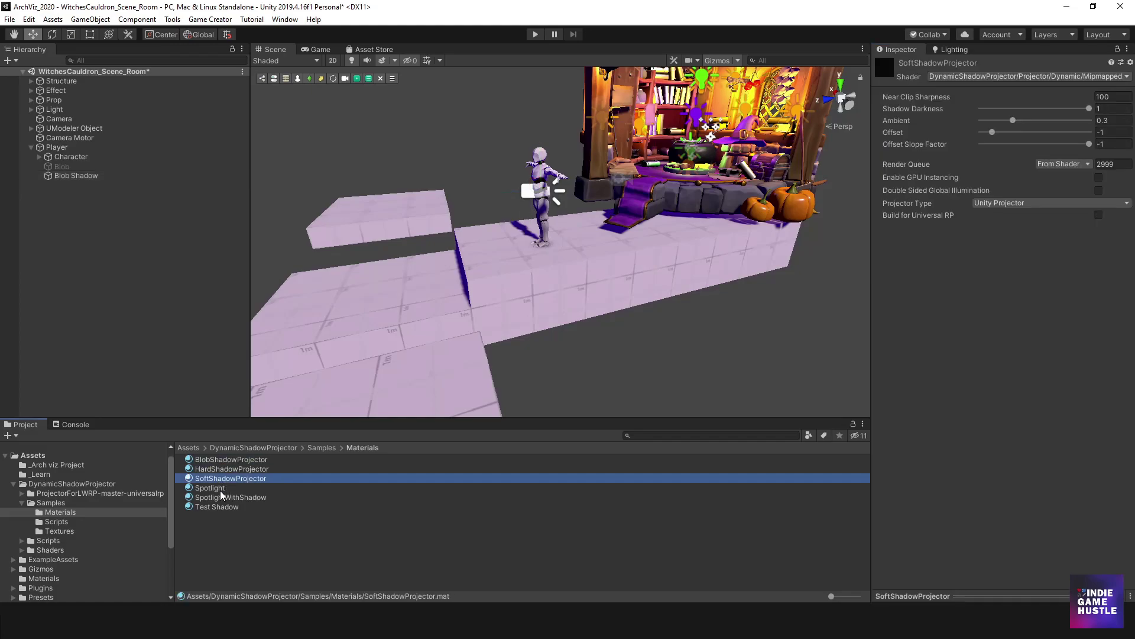
left_click(210, 488)
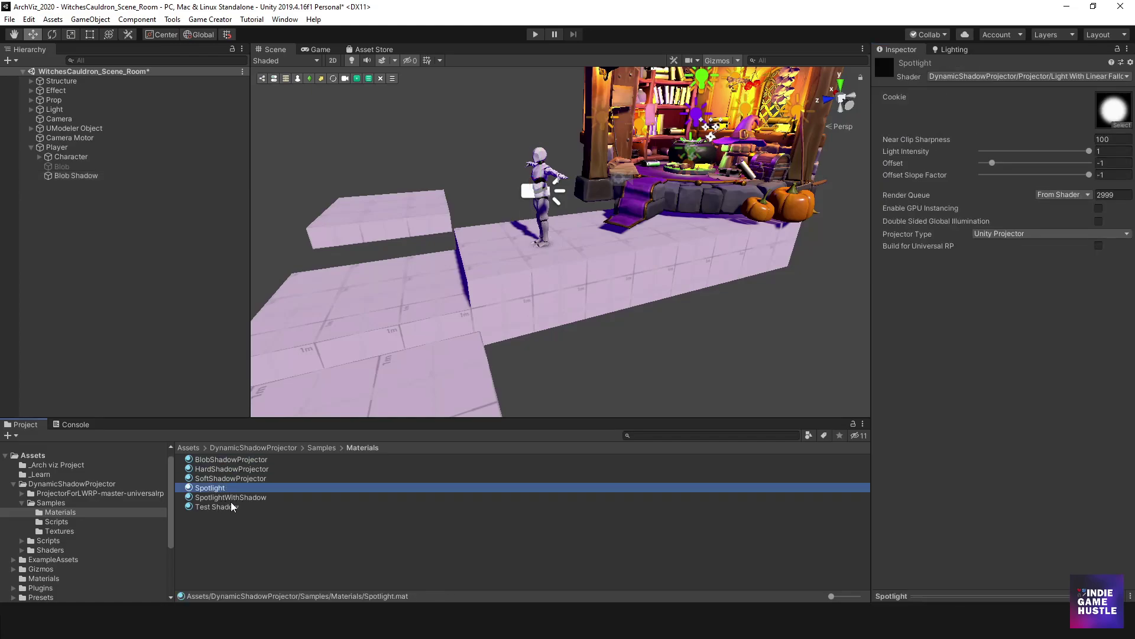
left_click(230, 498)
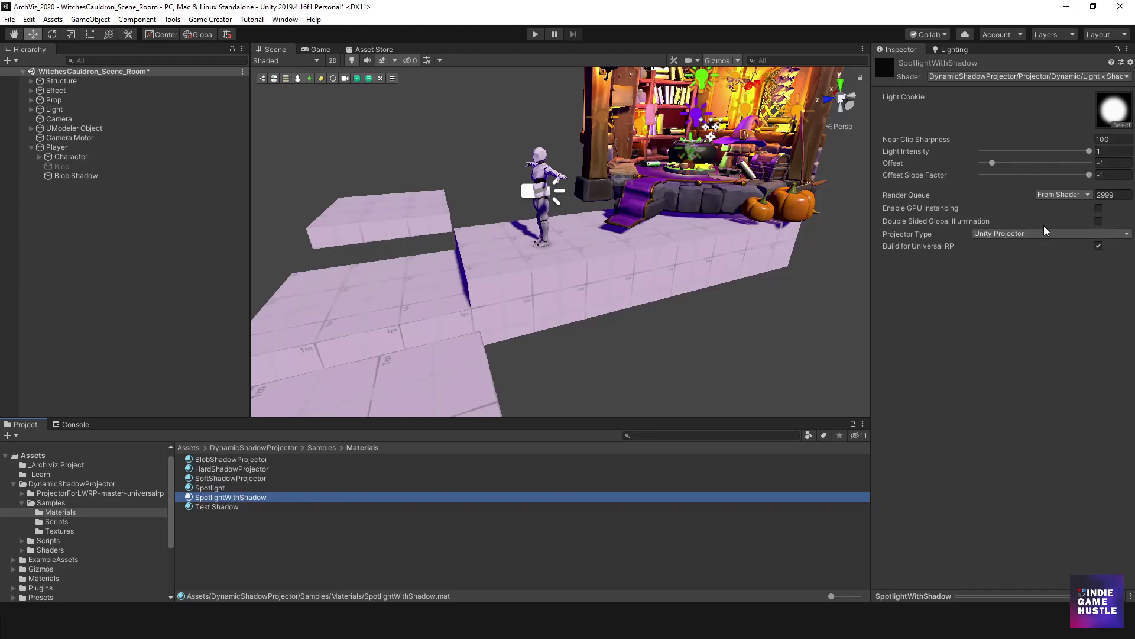
left_click(223, 508)
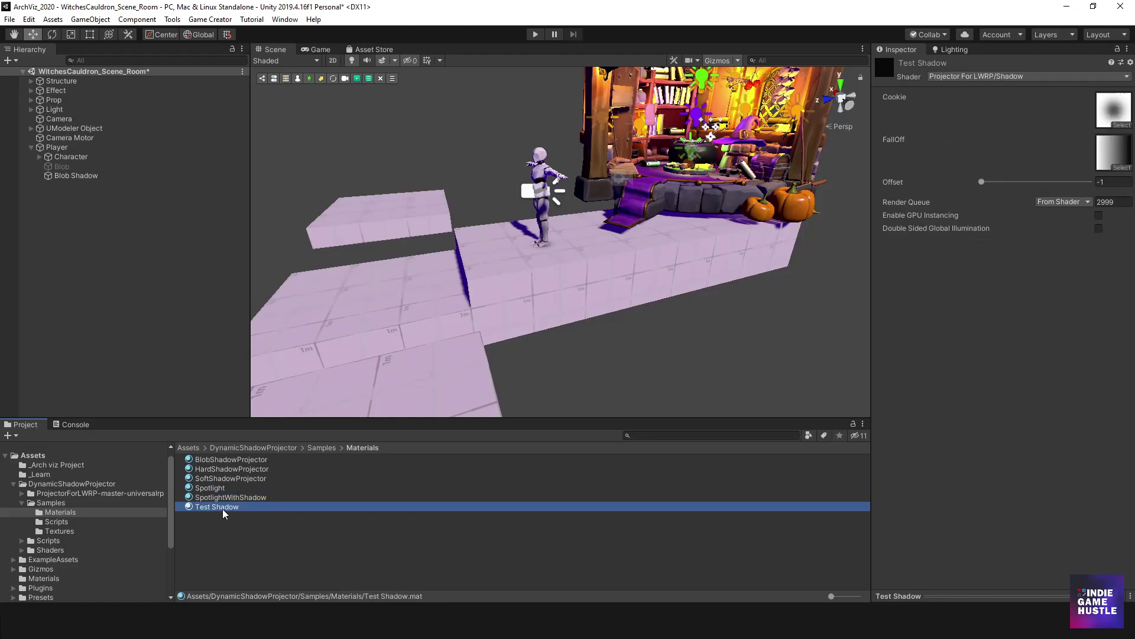
left_click(229, 470)
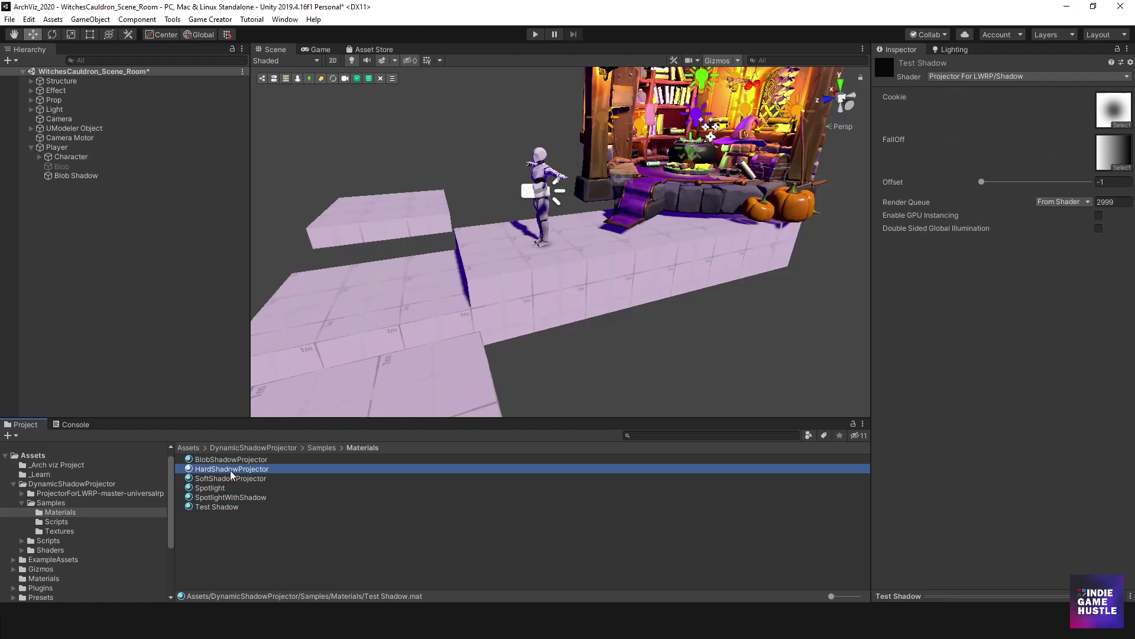
- Create a new material in the DynamicShadowProjector Samples Materials folder
left_click(216, 519)
right_click(216, 521)
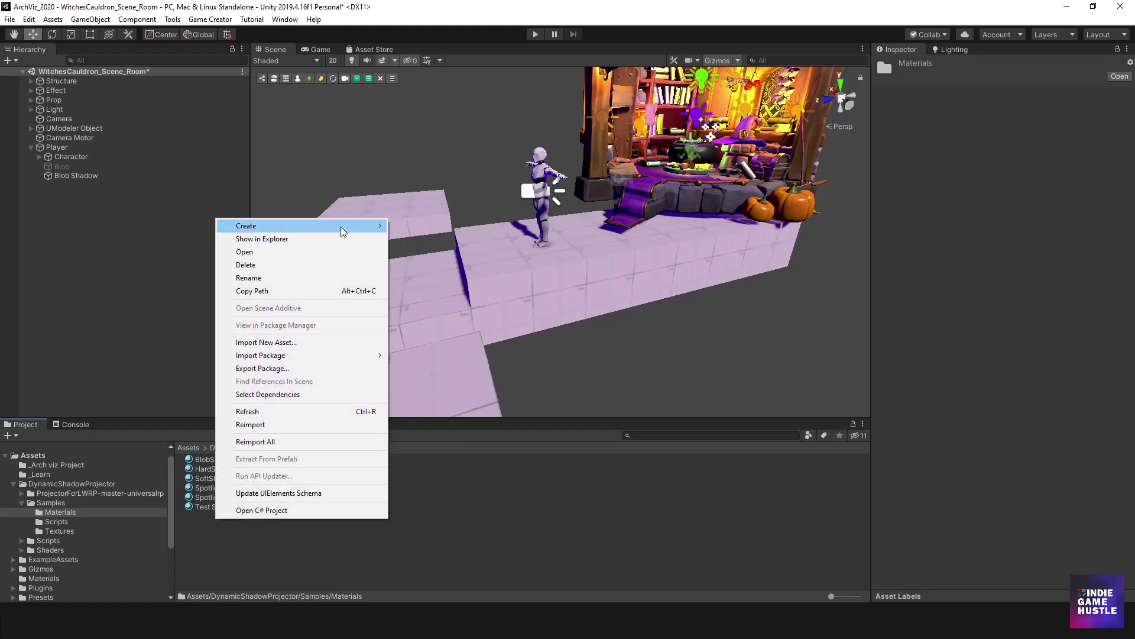
mouse_move(343, 228)
left_click(437, 325)
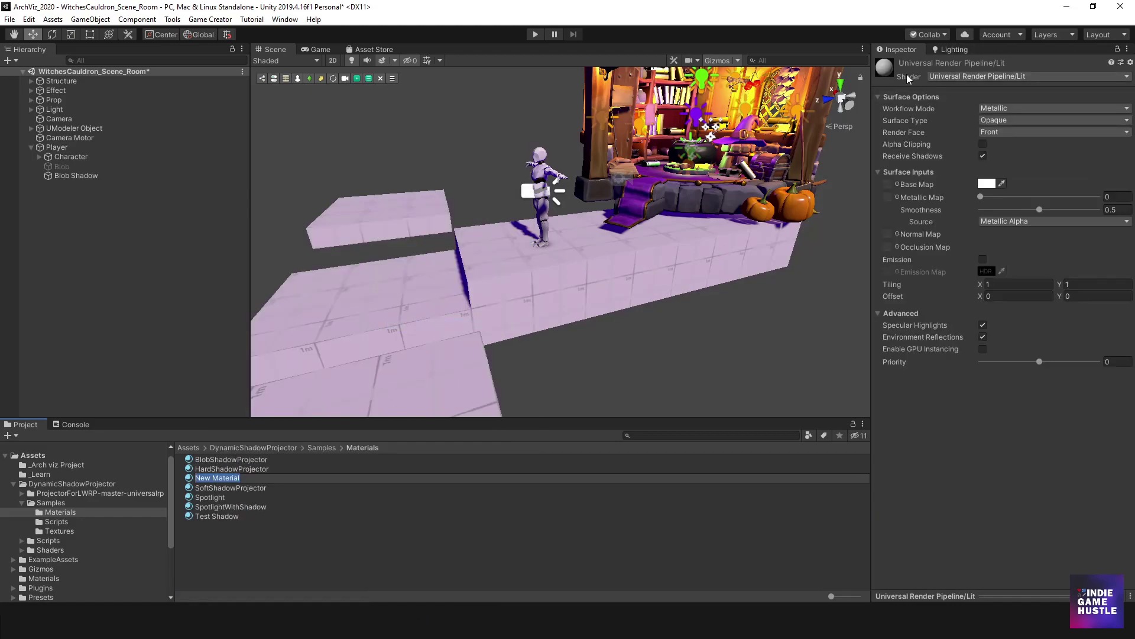
- Set the new material's shader to Projector For LWRP/Shadow
left_click(975, 77)
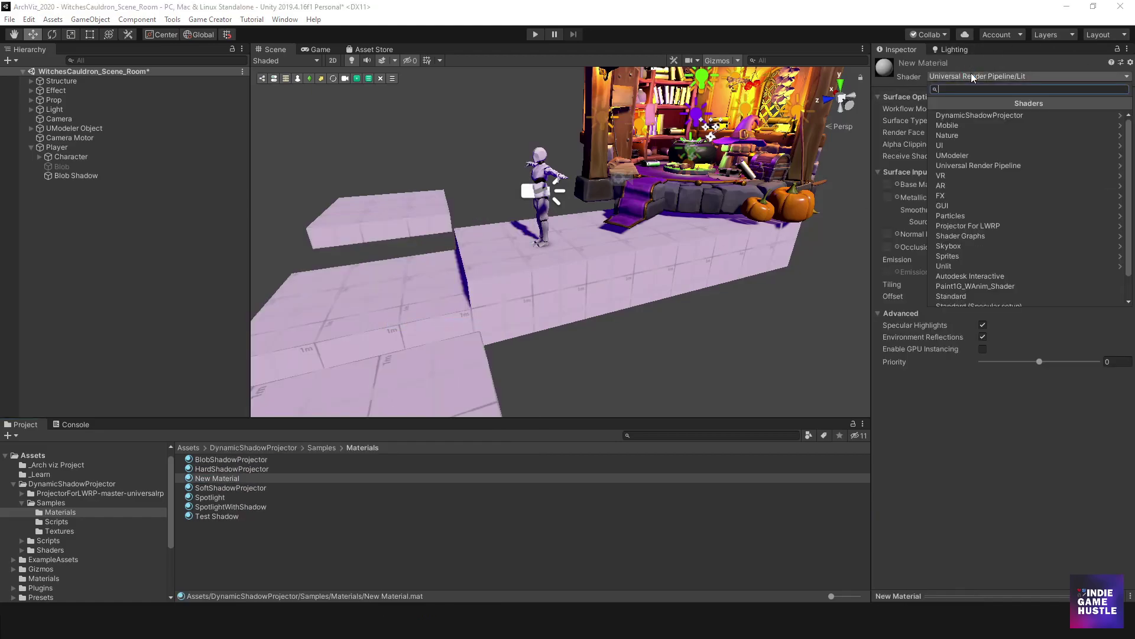
left_click(973, 114)
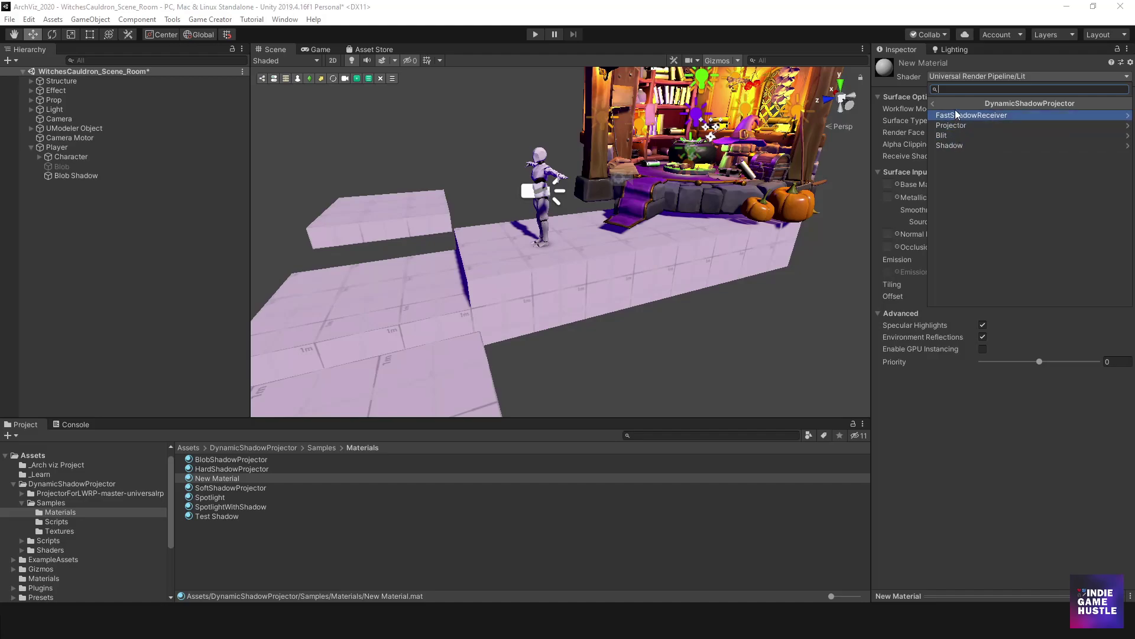
left_click(949, 144)
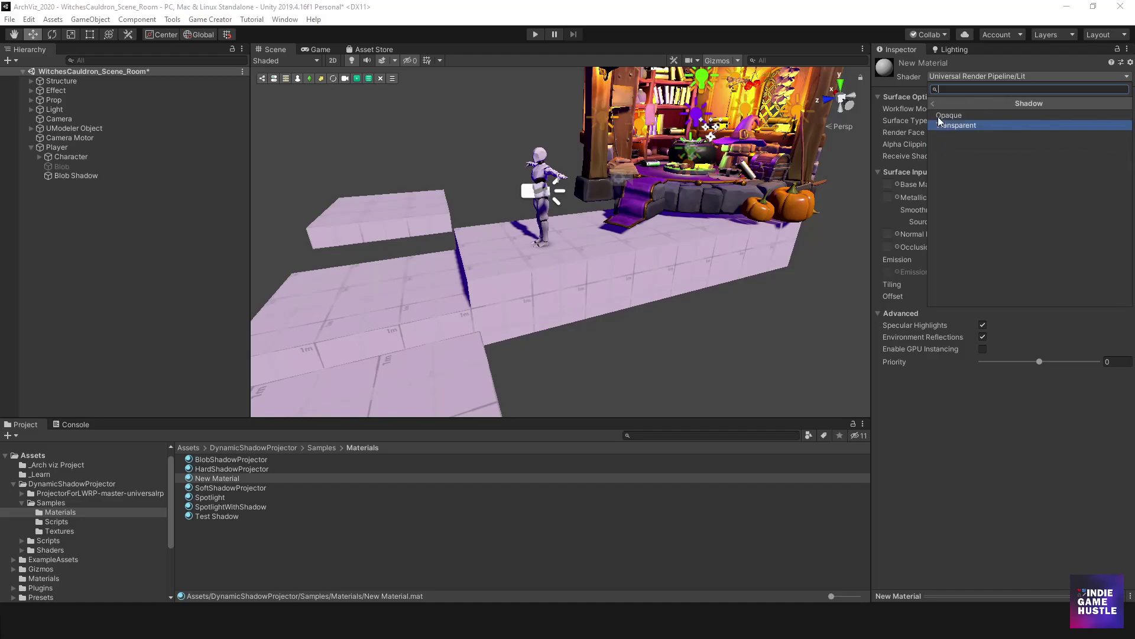
left_click(935, 101)
left_click(935, 101)
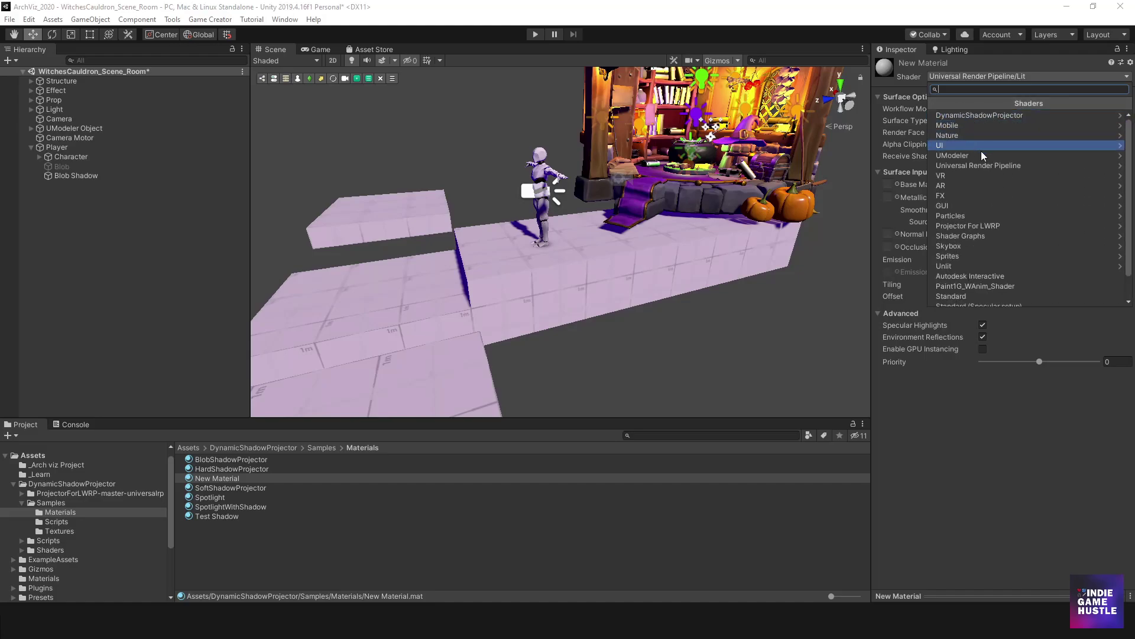
scroll(987, 151, "down", 2)
scroll(986, 151, "up", 2)
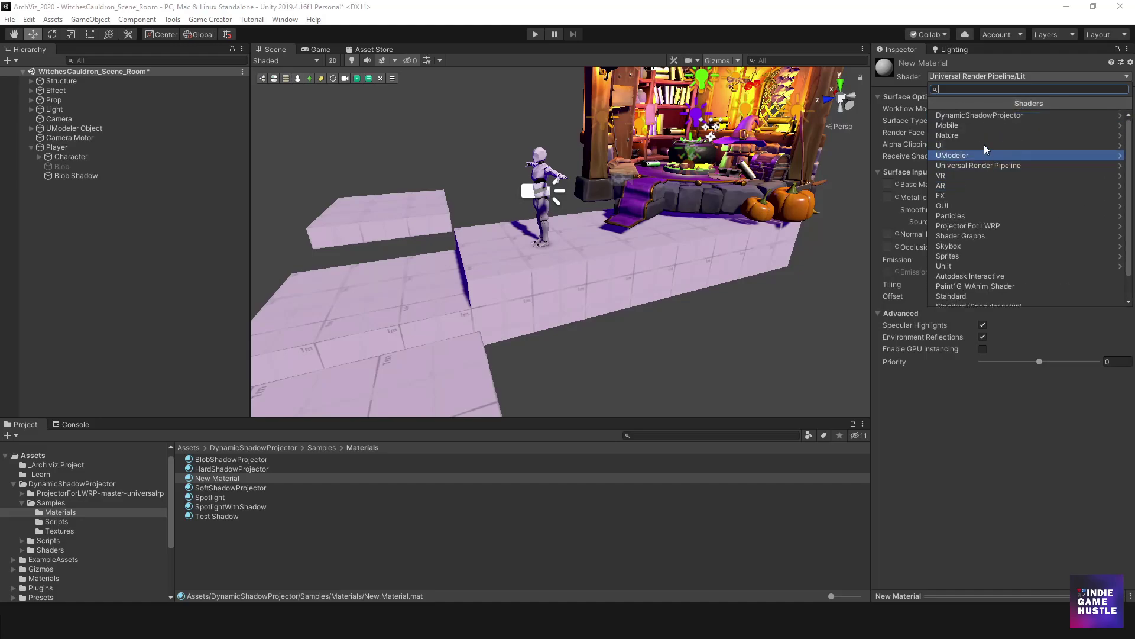
scroll(982, 142, "down", 2)
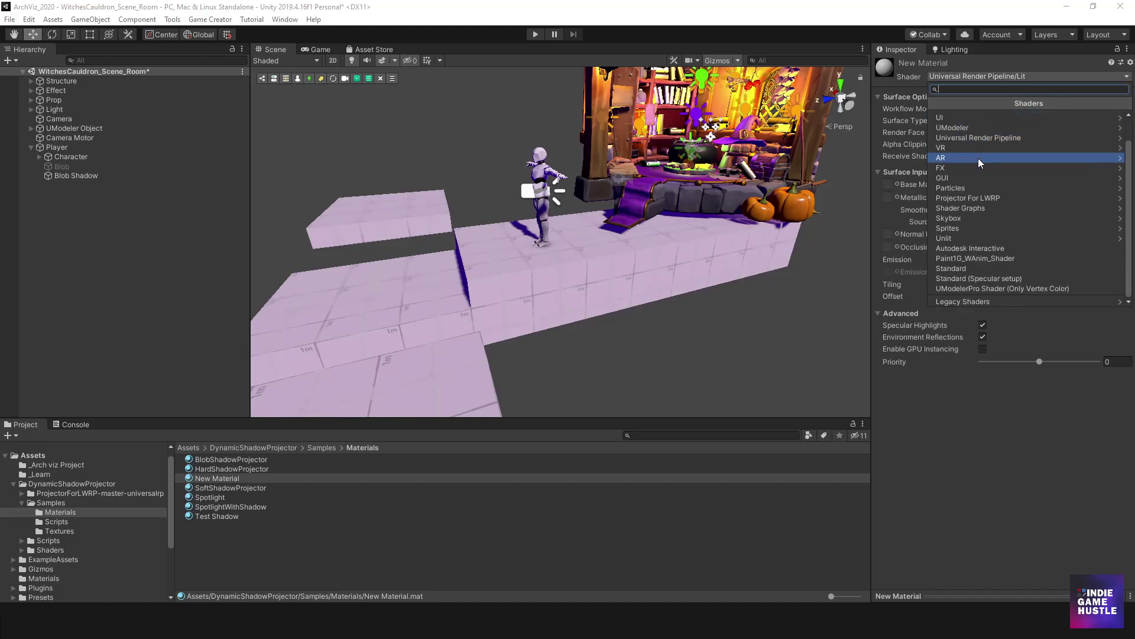
left_click(973, 199)
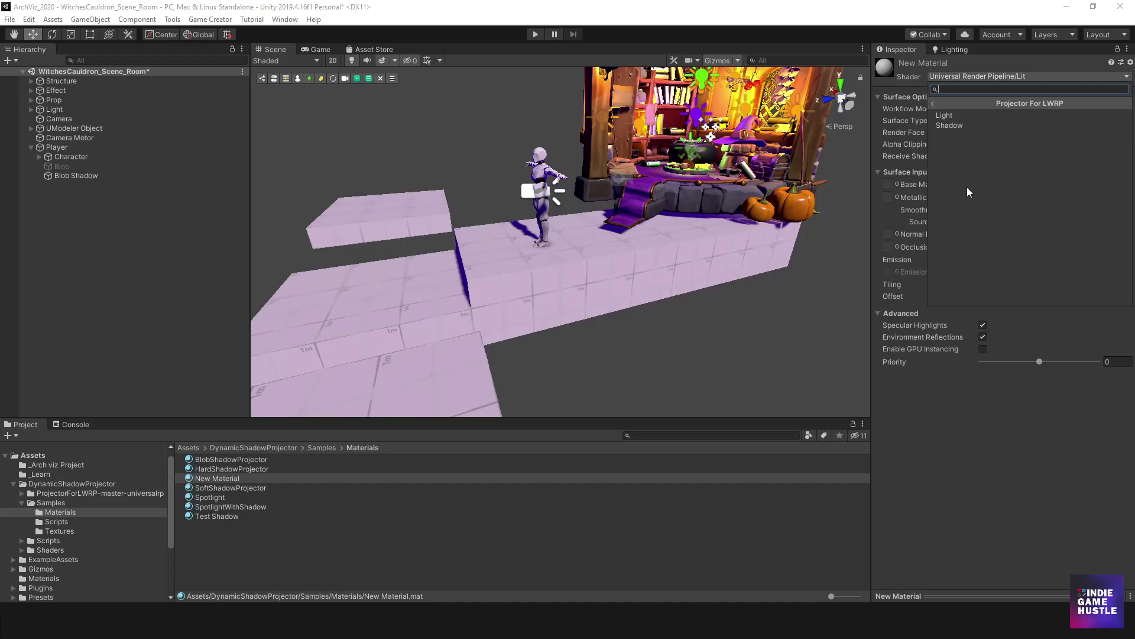
left_click(953, 124)
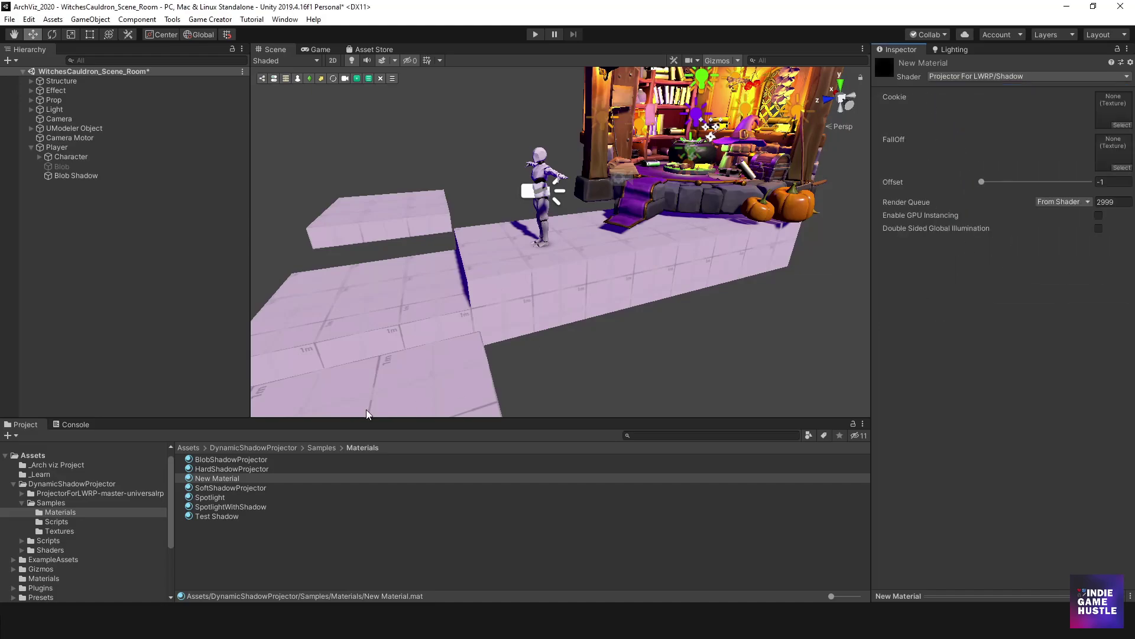
- Enlarge the texture previews and assign the BlobShadow texture as the new material's Cookie
left_click(1122, 126)
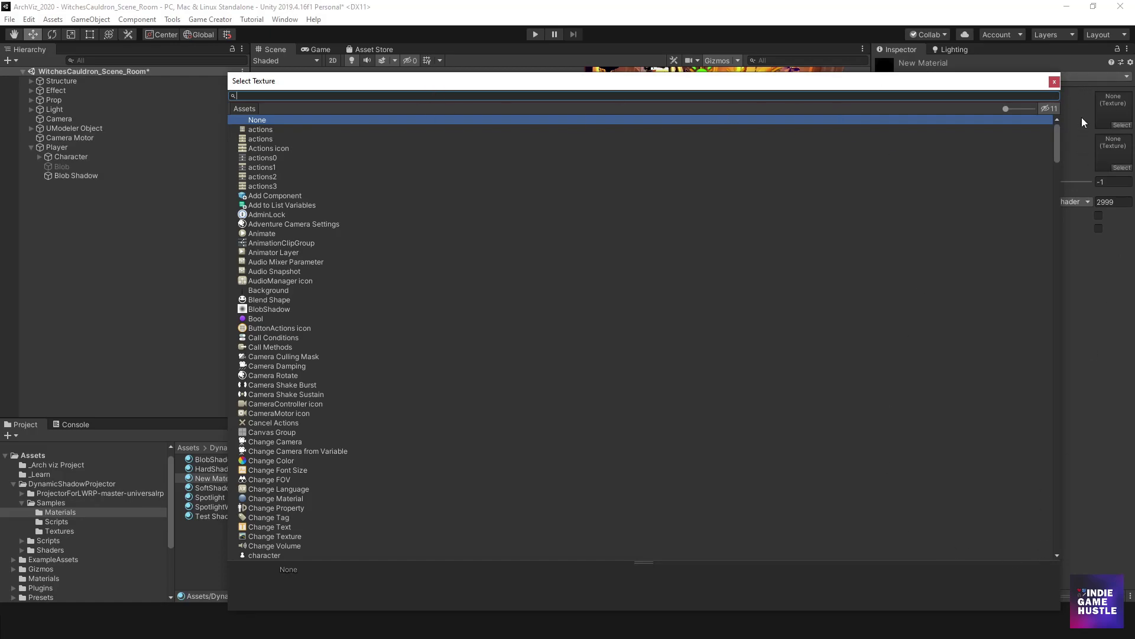
left_click_drag(1006, 109, 1033, 109)
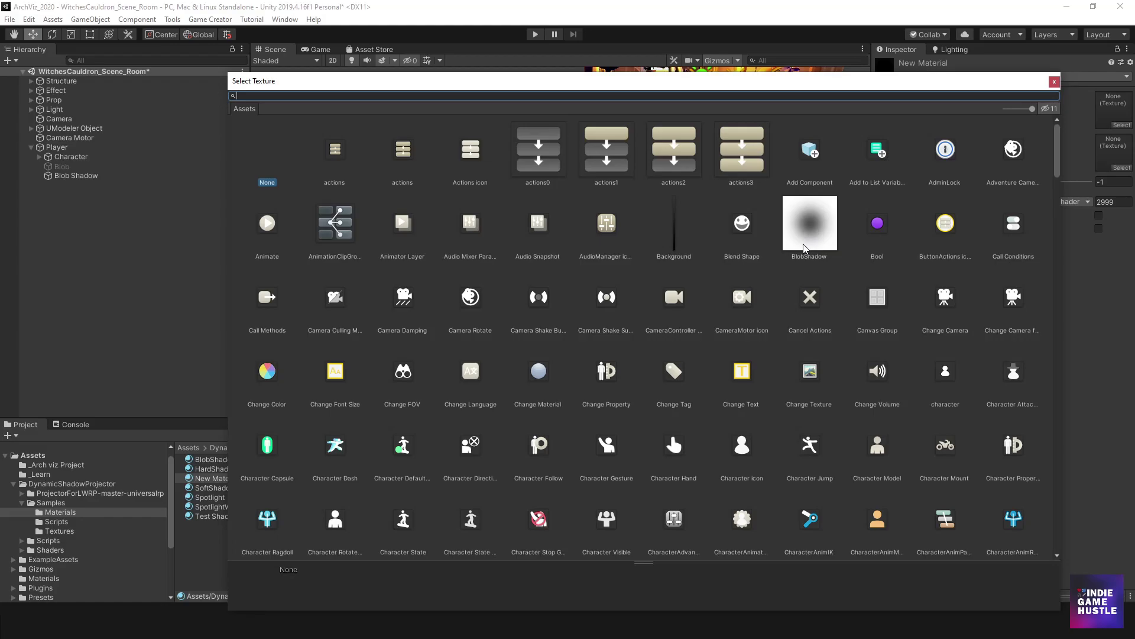
left_click(809, 226)
double_click(807, 227)
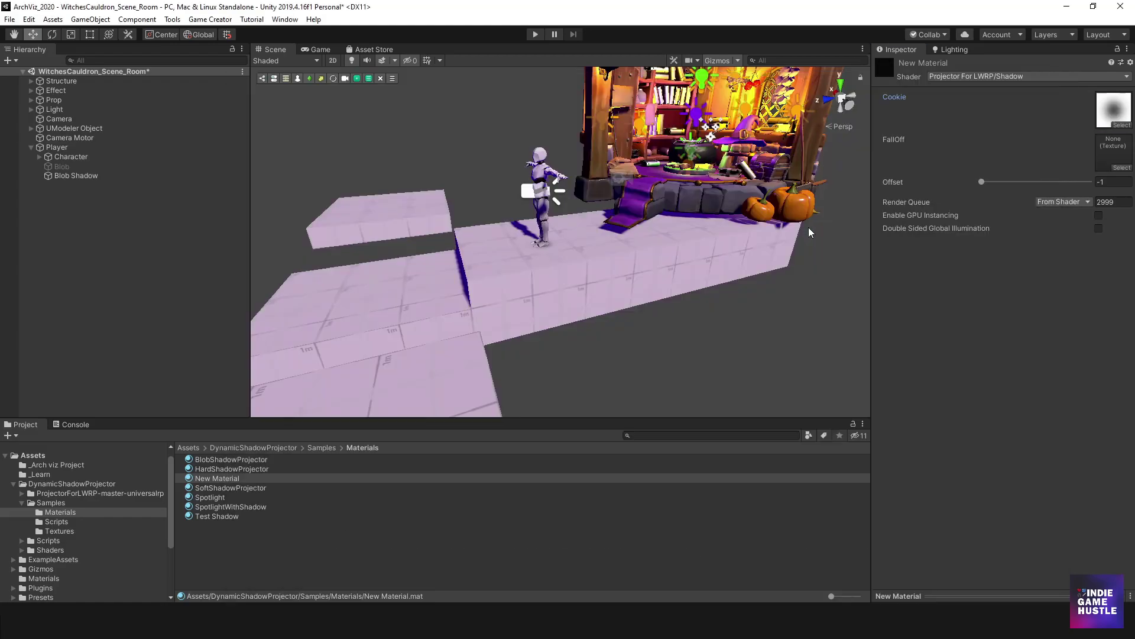
- Assign the Falloff texture to the new material's FallOff slot
left_click(1116, 166)
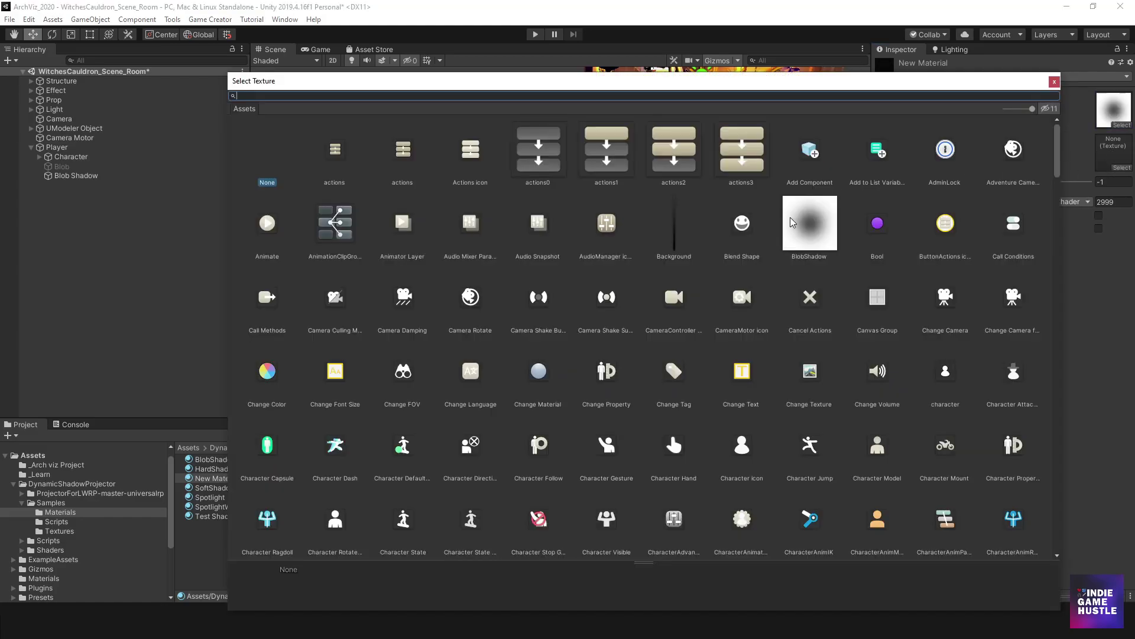
scroll(666, 342, "down", 10)
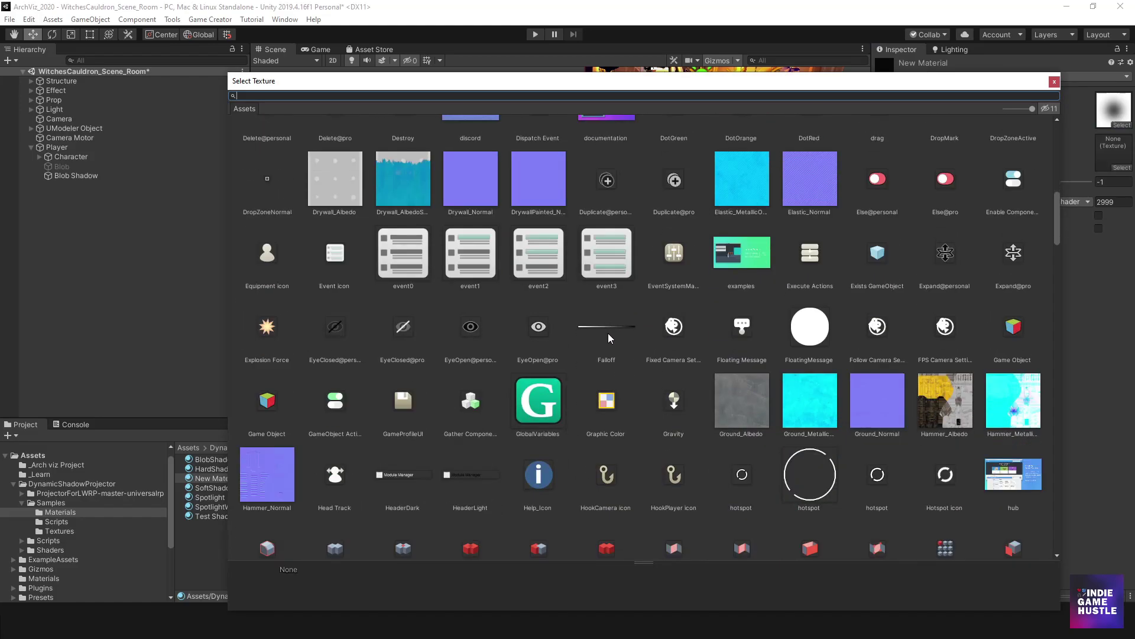
double_click(610, 326)
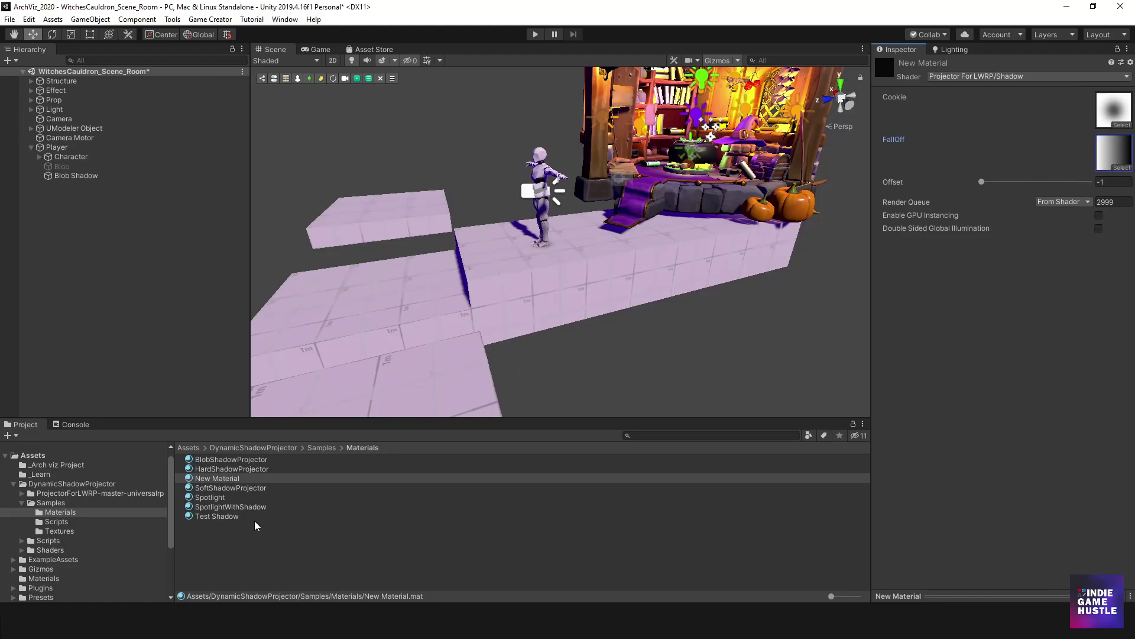
- Replace the Blob Shadow projector's material with the newly created material
left_click(230, 479)
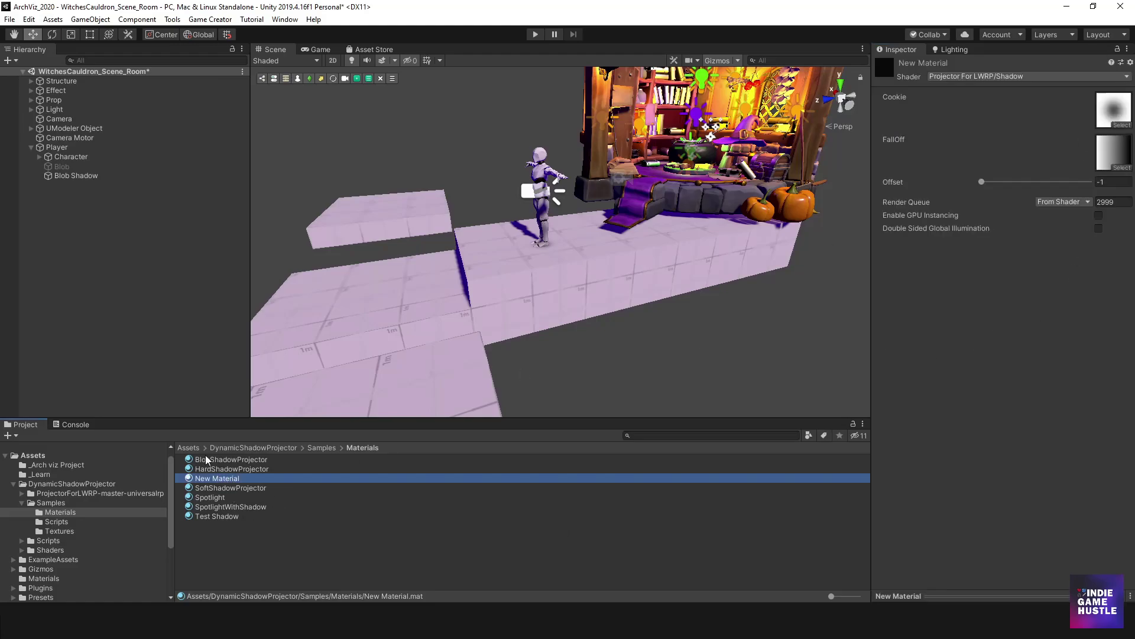
left_click(76, 177)
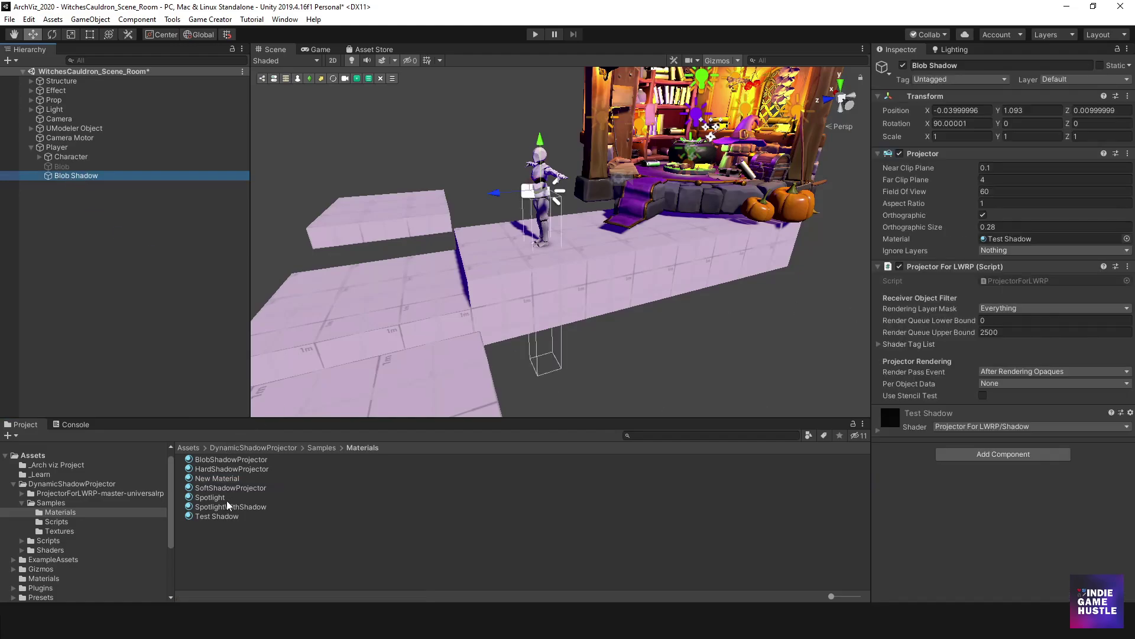
left_click_drag(216, 479, 1032, 241)
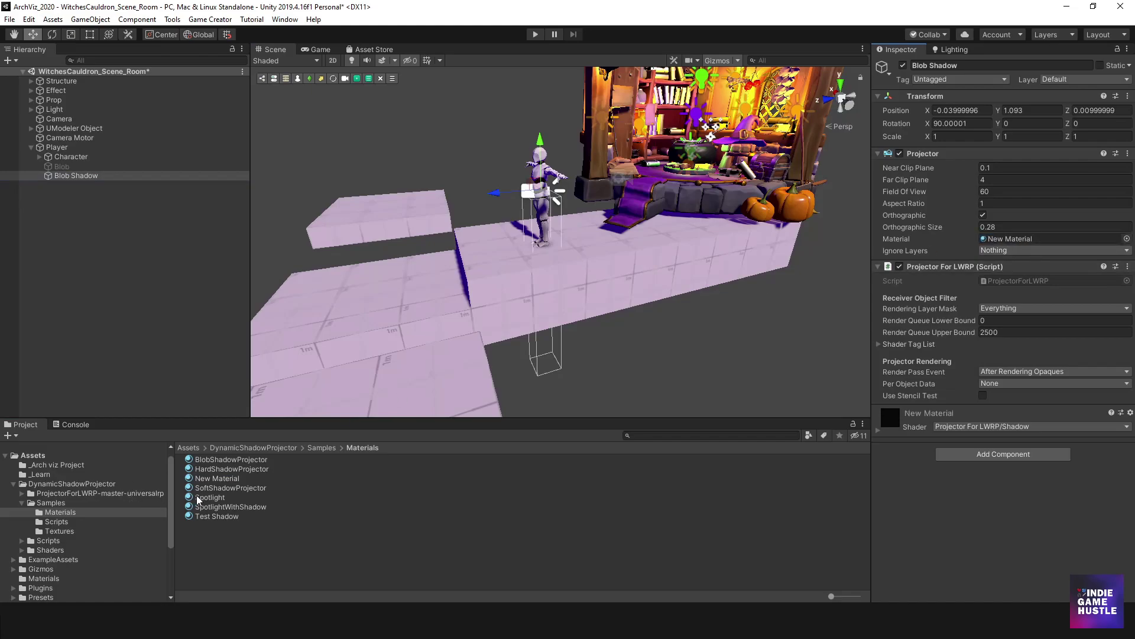
- Rename the new material as New Blob Mat
left_click(224, 480)
left_click(224, 480)
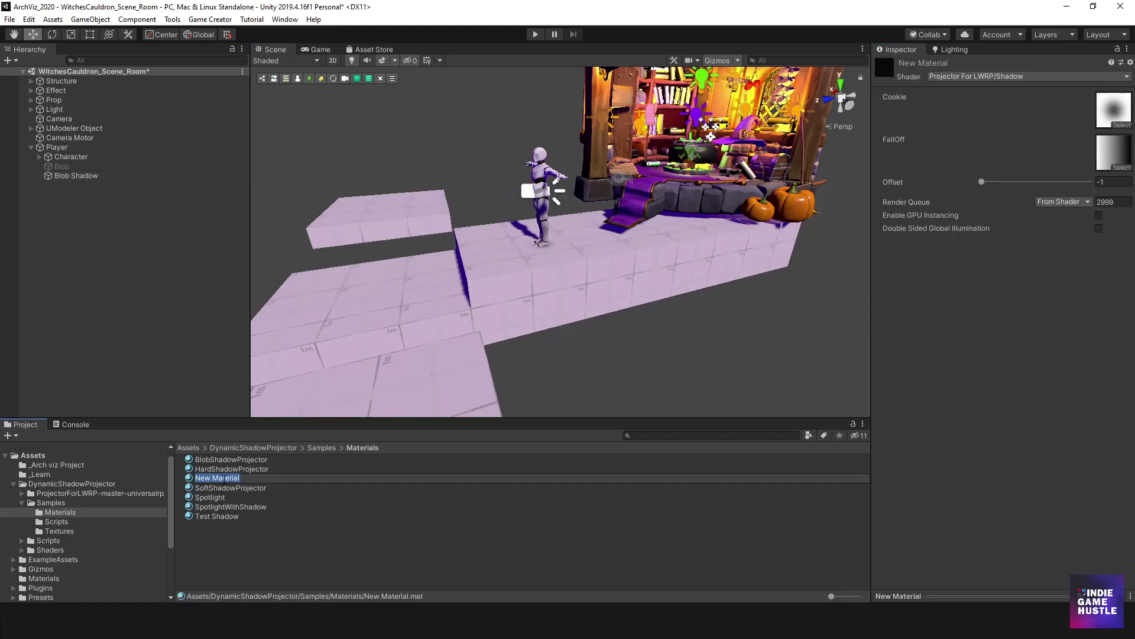
type("New")
key("Return")
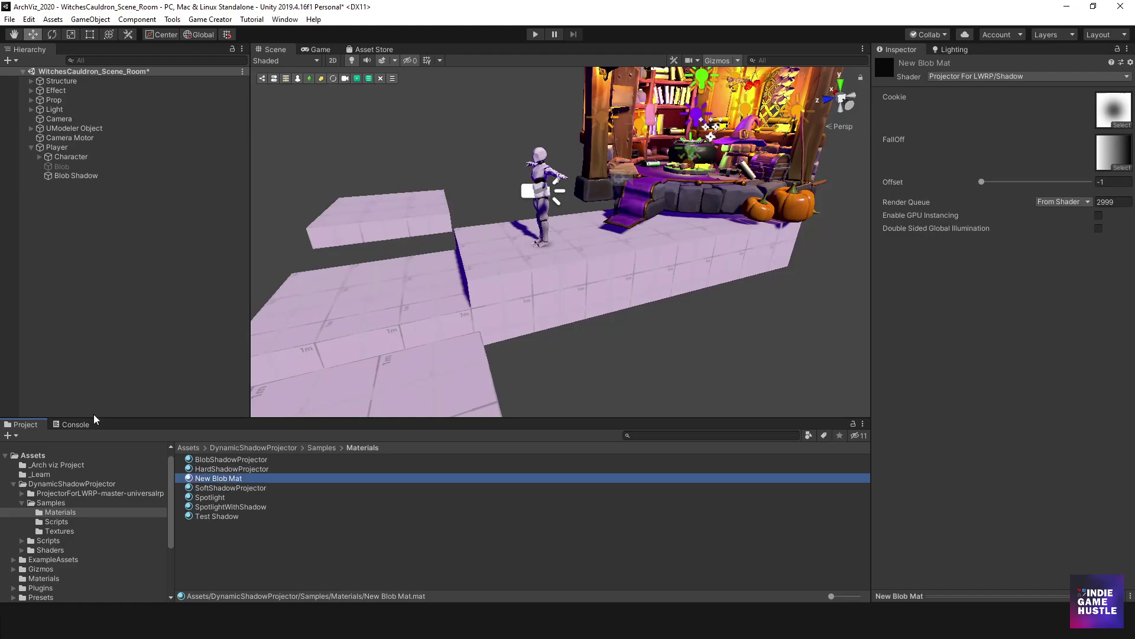
- Enable Use Stencil Test in the Blob Shadow's Projector For LWRP component
left_click(77, 176)
scroll(551, 247, "up", 6)
left_click_drag(553, 247, 668, 222, "alt")
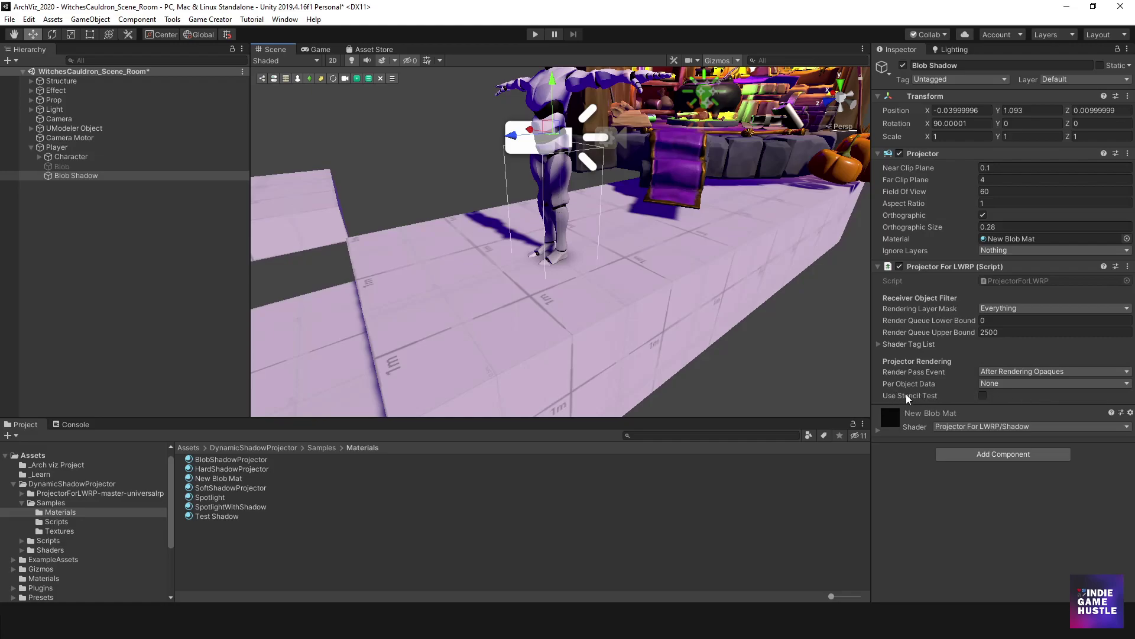
left_click(986, 395)
- Lower the Blob Shadow projector to about Y 0.62 and set its Orthographic Size to 0.7
scroll(704, 228, "down", 5)
left_click_drag(697, 225, 534, 164, "alt")
left_click_drag(497, 217, 674, 266)
key("ctrl+z")
mouse_move(962, 229)
left_mouse_down()
mouse_move(949, 238)
mouse_move(965, 239)
left_mouse_up()
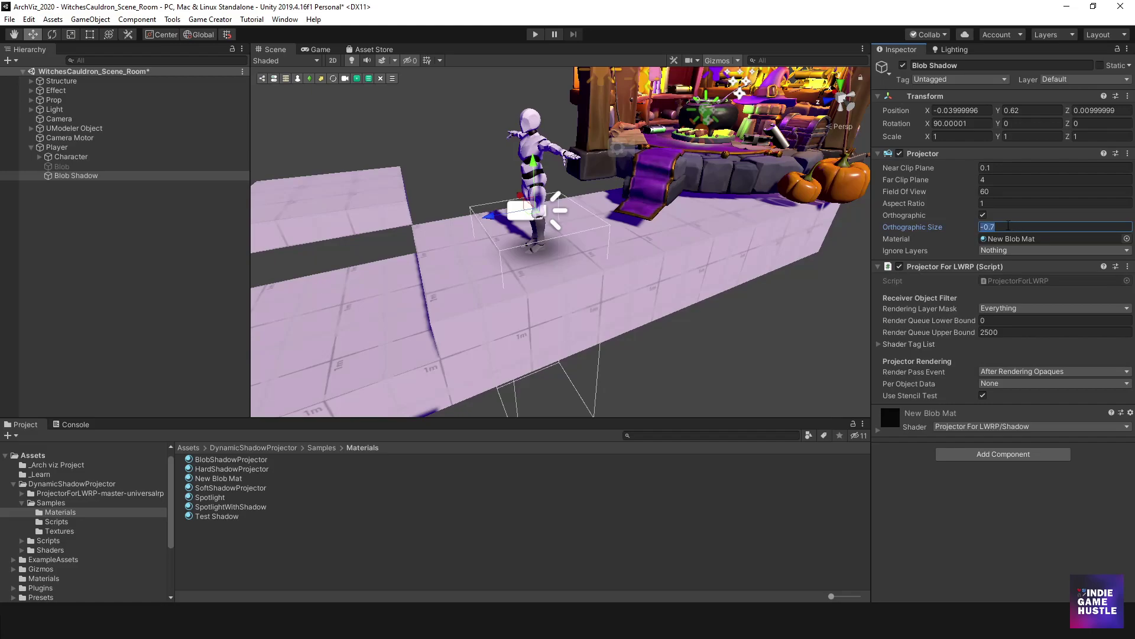
type(".7")
left_click_drag(648, 220, 721, 242, "alt")
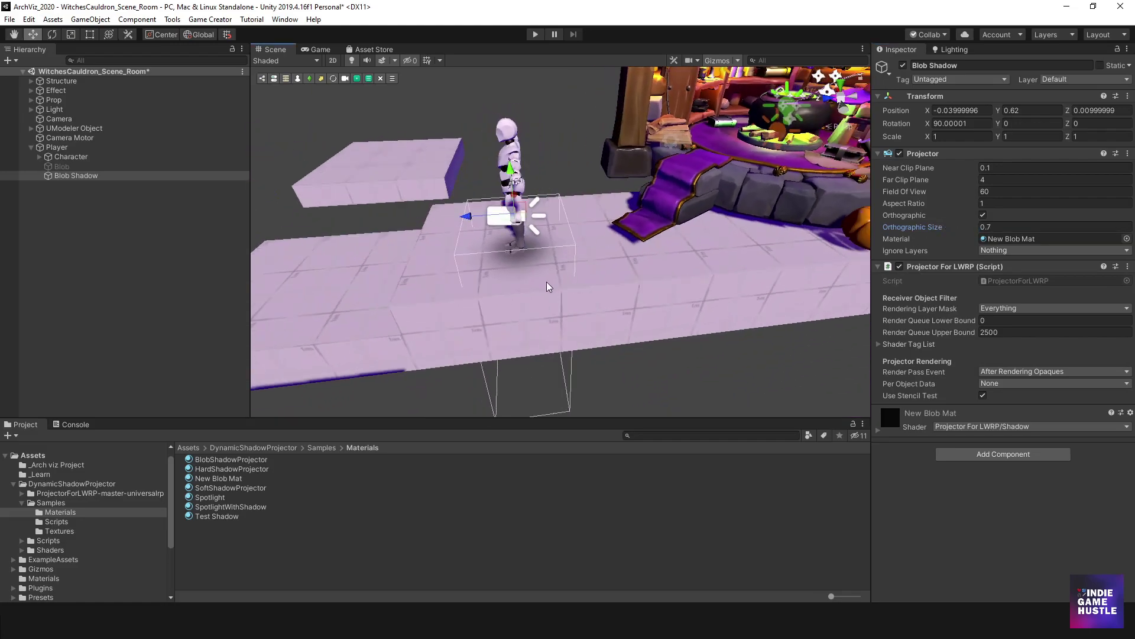
- Reselect the Blob Shadow and lower it slightly toward the character's feet, to about Y 0.57
left_click(461, 149)
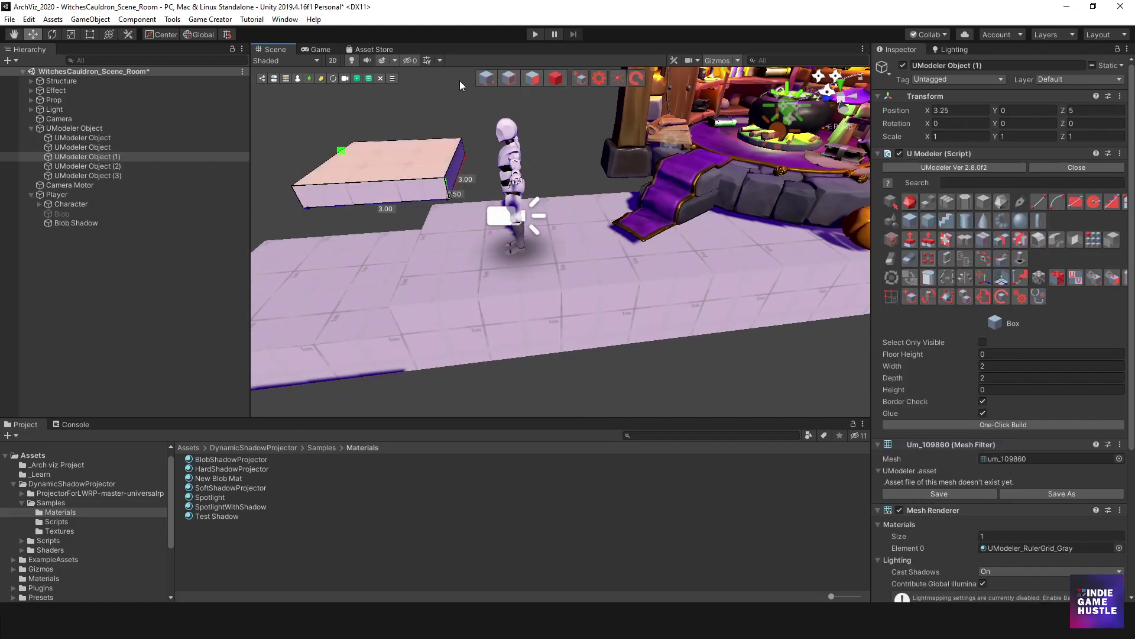
left_click(530, 159)
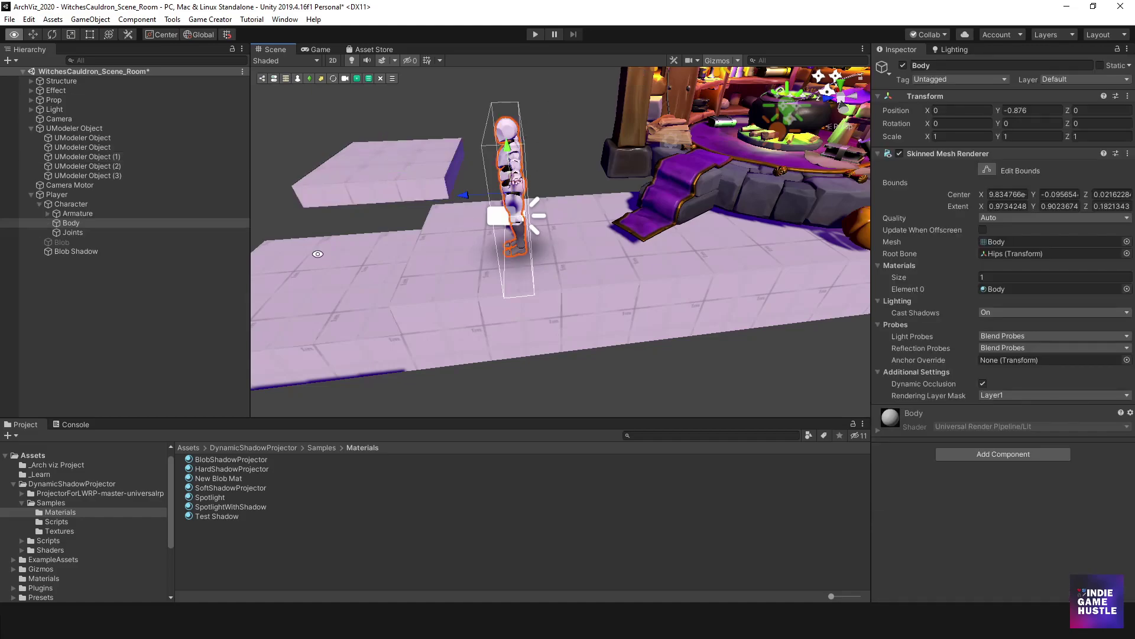
left_click(74, 251)
left_click_drag(436, 272, 510, 236, "alt")
left_click_drag(543, 153, 671, 341)
scroll(597, 186, "up", 3)
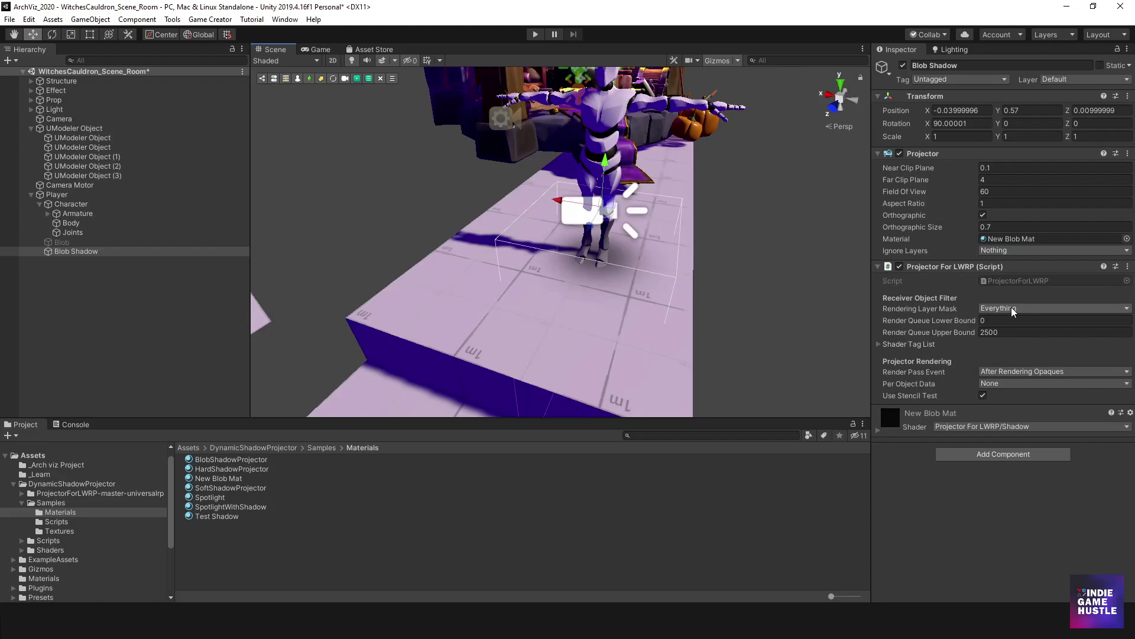
left_click_drag(739, 283, 537, 130, "alt")
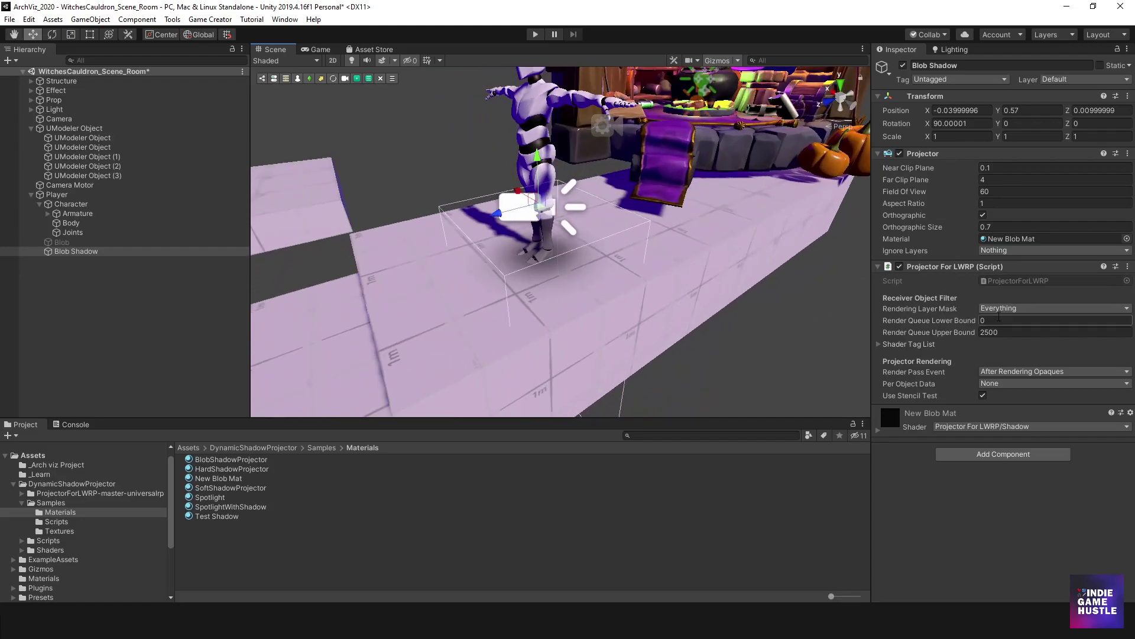
- Raise the Blob Shadow projector above the character's feet, to about Y 0.78
left_click_drag(614, 305, 494, 237, "alt")
scroll(600, 235, "up", 5, "alt")
left_click_drag(597, 242, 506, 206, "alt")
mouse_move(533, 157)
left_mouse_down()
mouse_move(532, 176)
mouse_move(533, 141)
left_mouse_up()
right_click_drag(563, 153, 590, 201, "alt")
left_click_drag(590, 202, 598, 260, "alt")
right_click_drag(597, 260, 553, 237, "alt")
left_click_drag(553, 237, 650, 278, "alt")
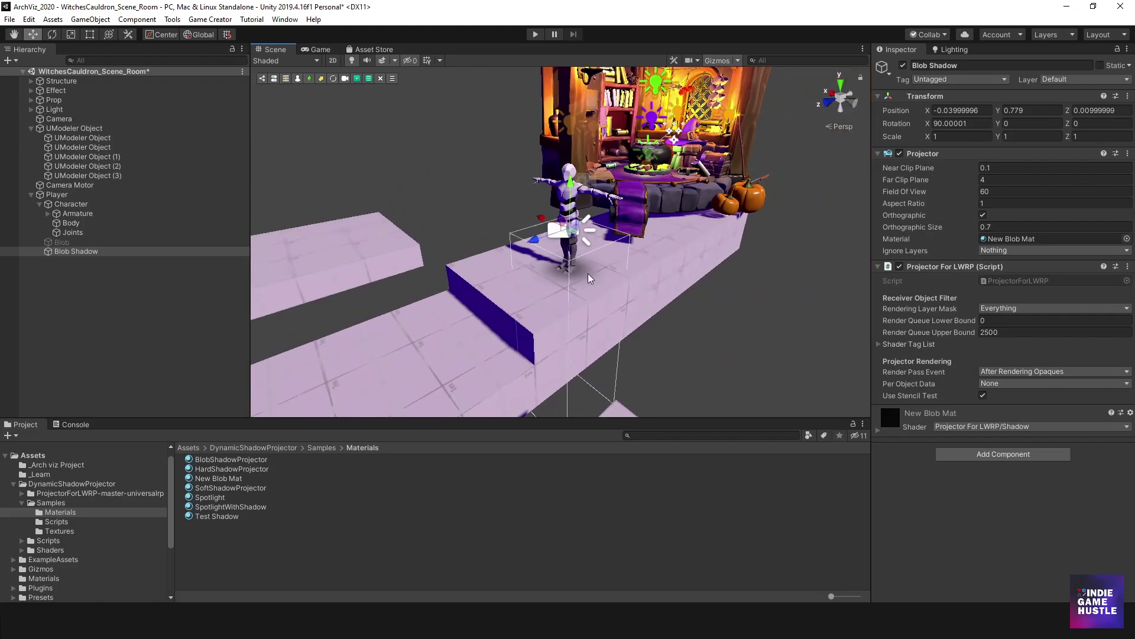
- Lower the Blob Shadow projector down to the character's feet, to about Y 0.16
left_click_drag(584, 267, 536, 243, "alt")
right_click_drag(535, 244, 645, 277, "alt")
left_click_drag(645, 277, 617, 257, "alt")
left_click_drag(660, 303, 655, 226, "alt")
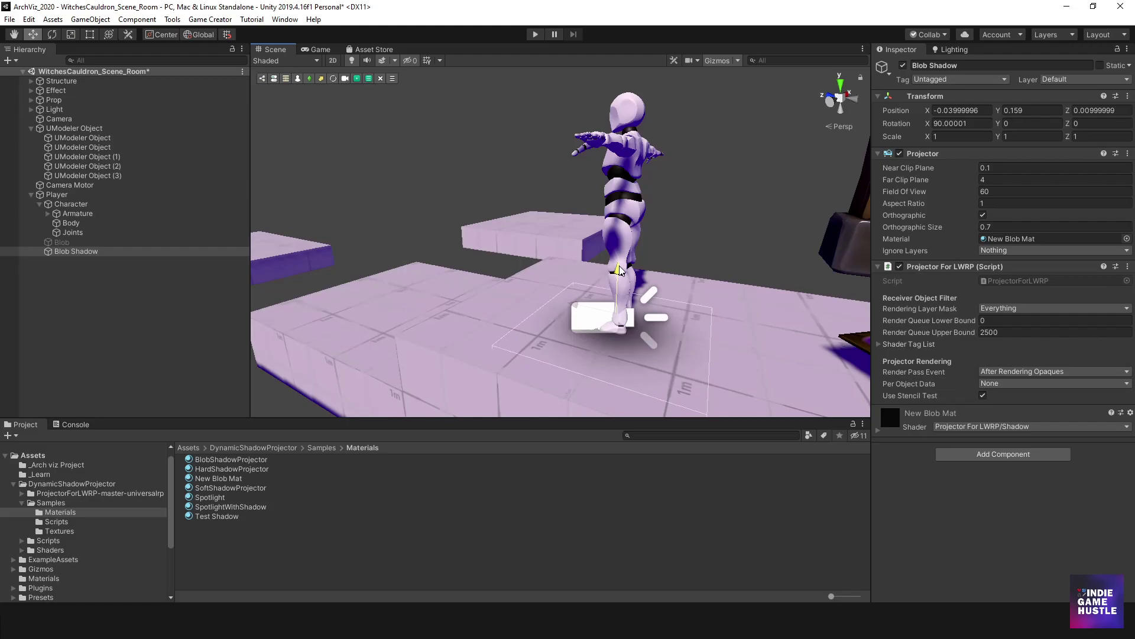
- Delete the old disabled Blob object from the Player and collapse the Character hierarchy
left_click_drag(503, 319, 616, 300, "alt")
scroll(614, 302, "down", 3)
middle_click_drag(601, 325, 631, 162)
scroll(631, 162, "down", 5)
left_click_drag(649, 190, 608, 313, "alt")
left_click_drag(632, 218, 577, 276, "alt")
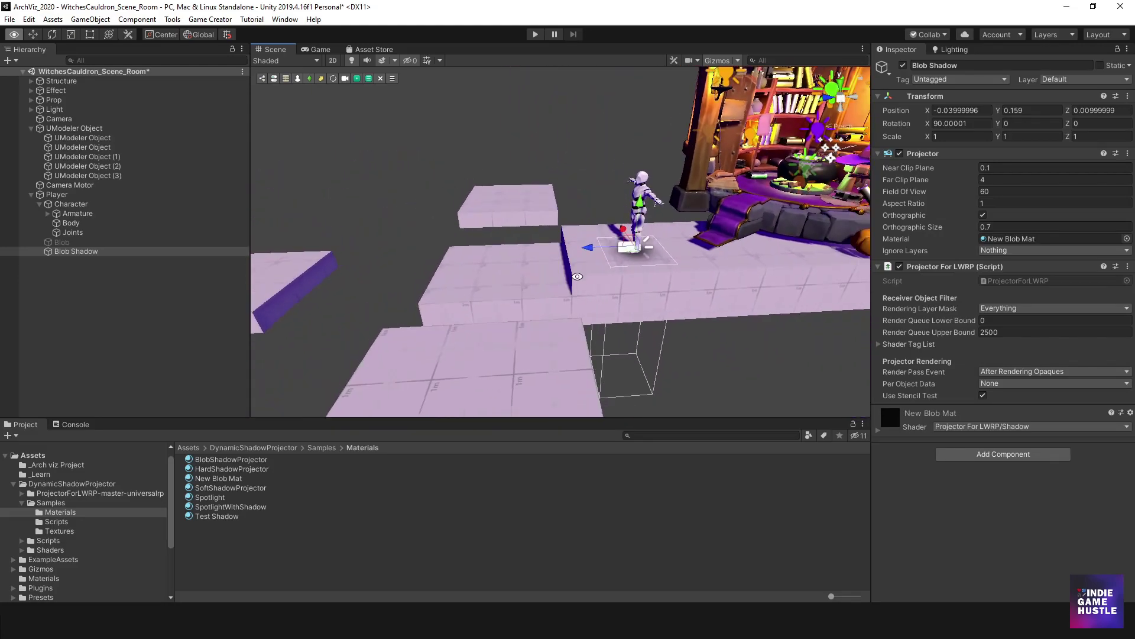
left_click(62, 243)
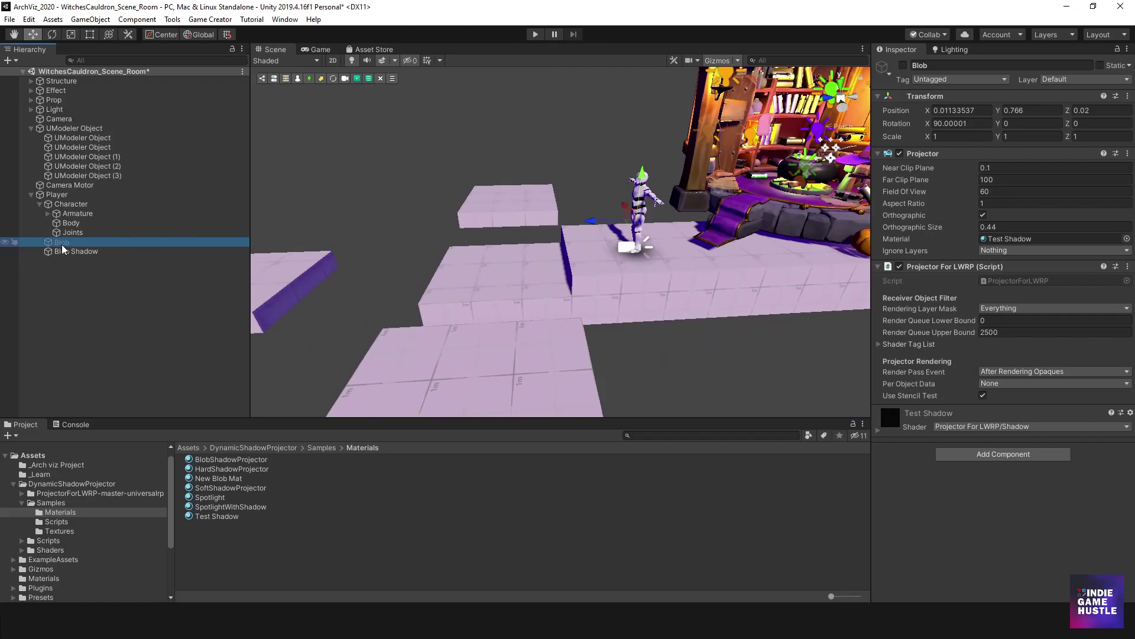
key("Delete")
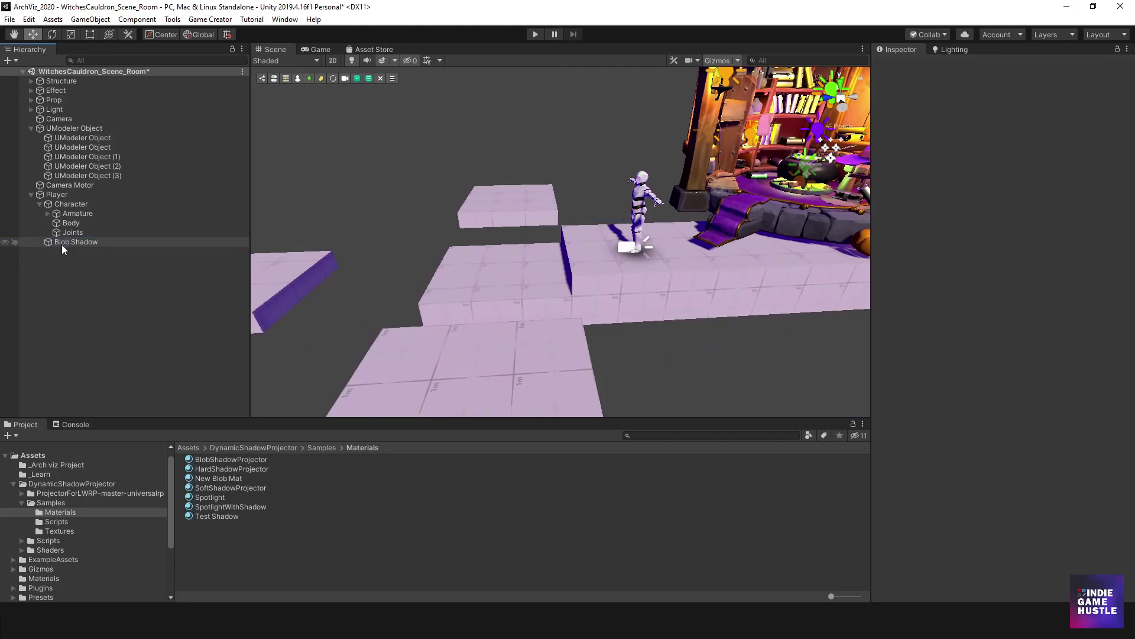
left_click(39, 204)
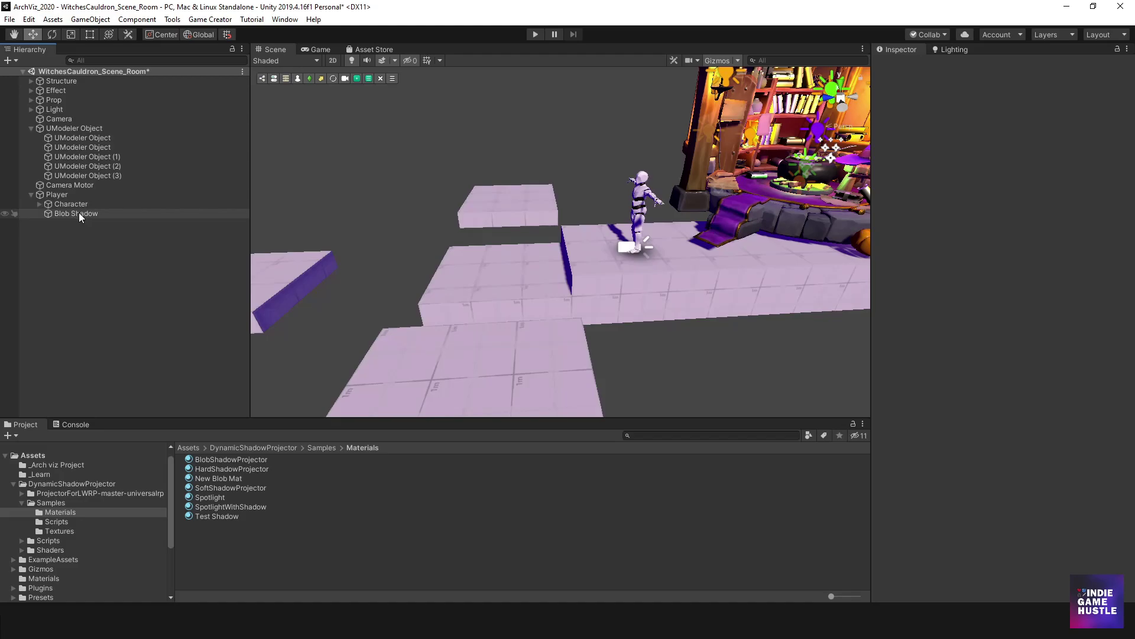
- Move the Player slightly along the platform to about Z 3.57
left_click(52, 194)
left_click_drag(591, 266, 543, 264, "alt")
left_click_drag(762, 200, 744, 230, "alt")
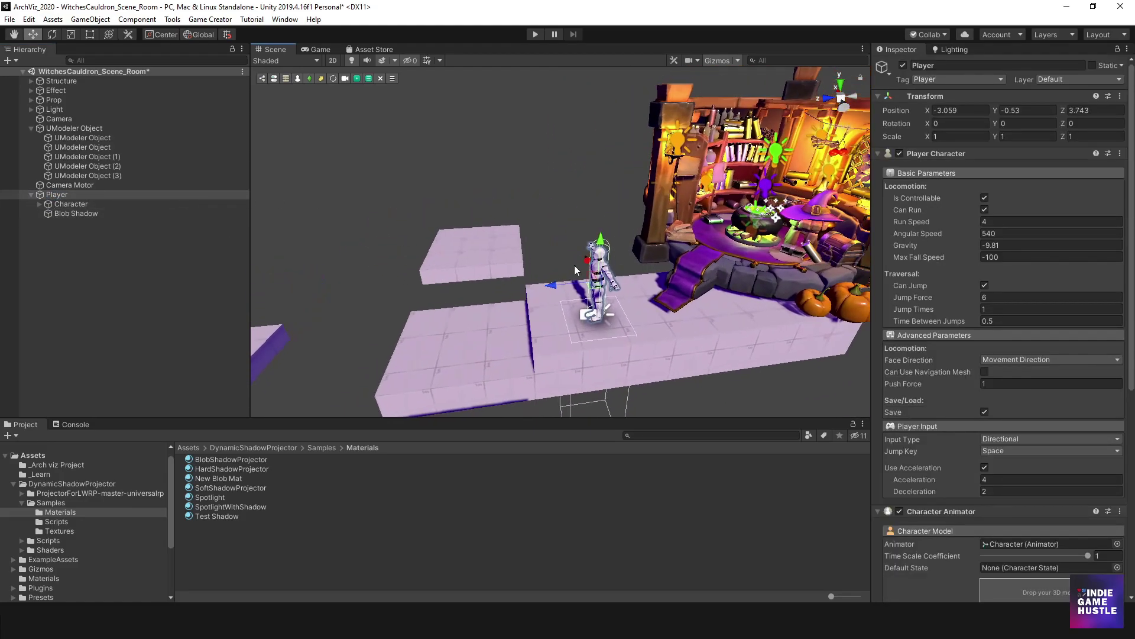
mouse_move(552, 280)
left_mouse_down()
mouse_move(582, 278)
mouse_move(563, 282)
left_mouse_up()
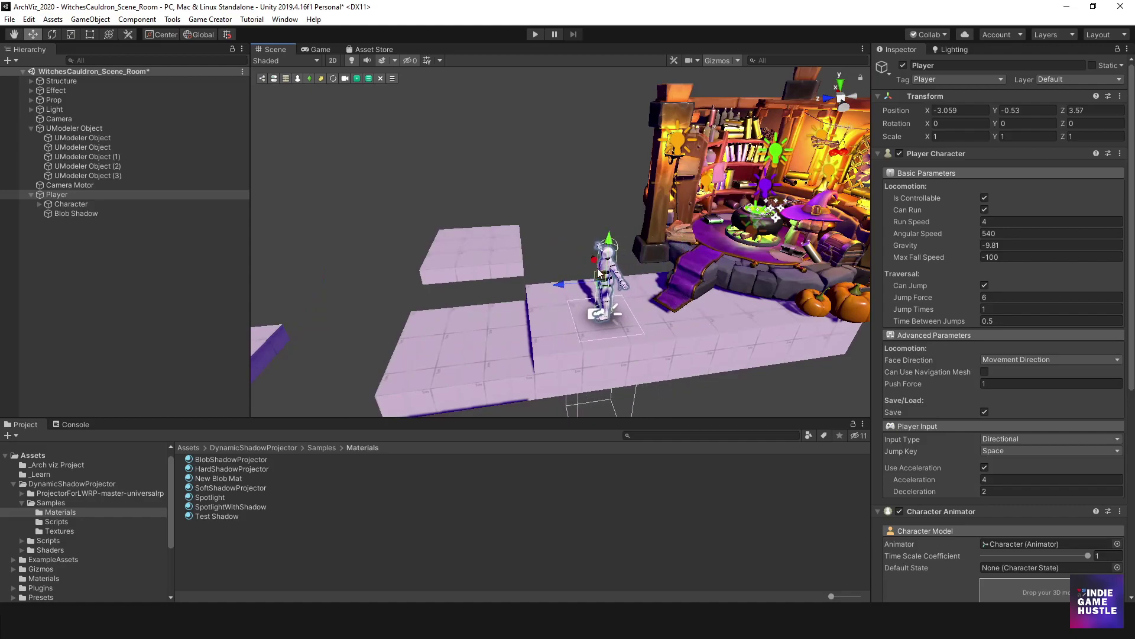
- Run the game and jump the character across the platforms to check how the blob shadow follows below
left_click(536, 34)
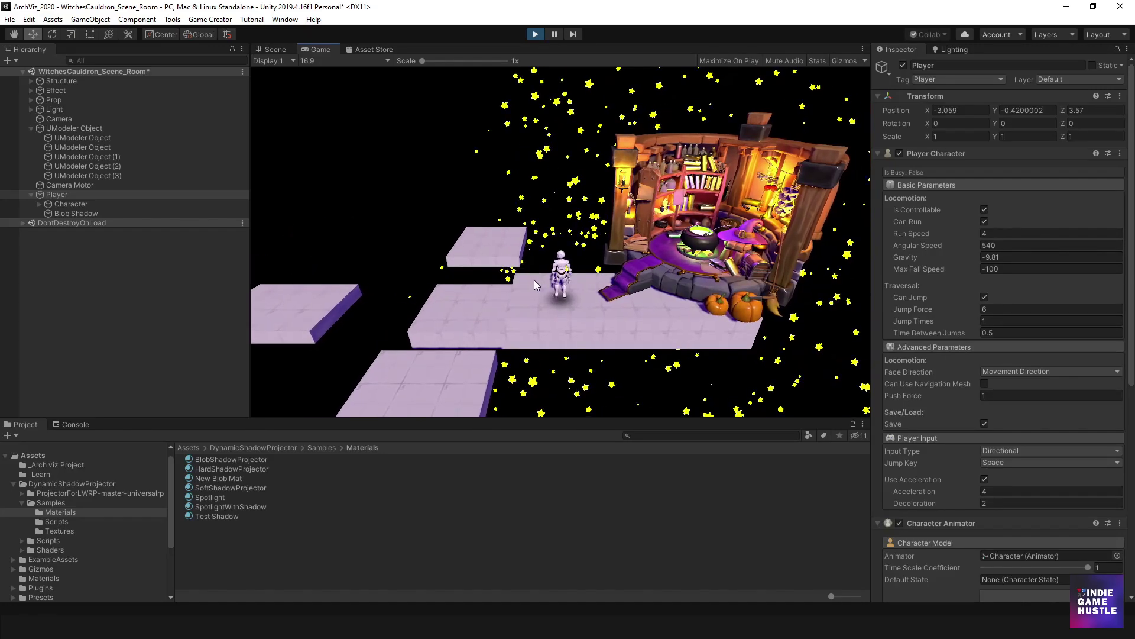
key("d")
key("a")
key("space")
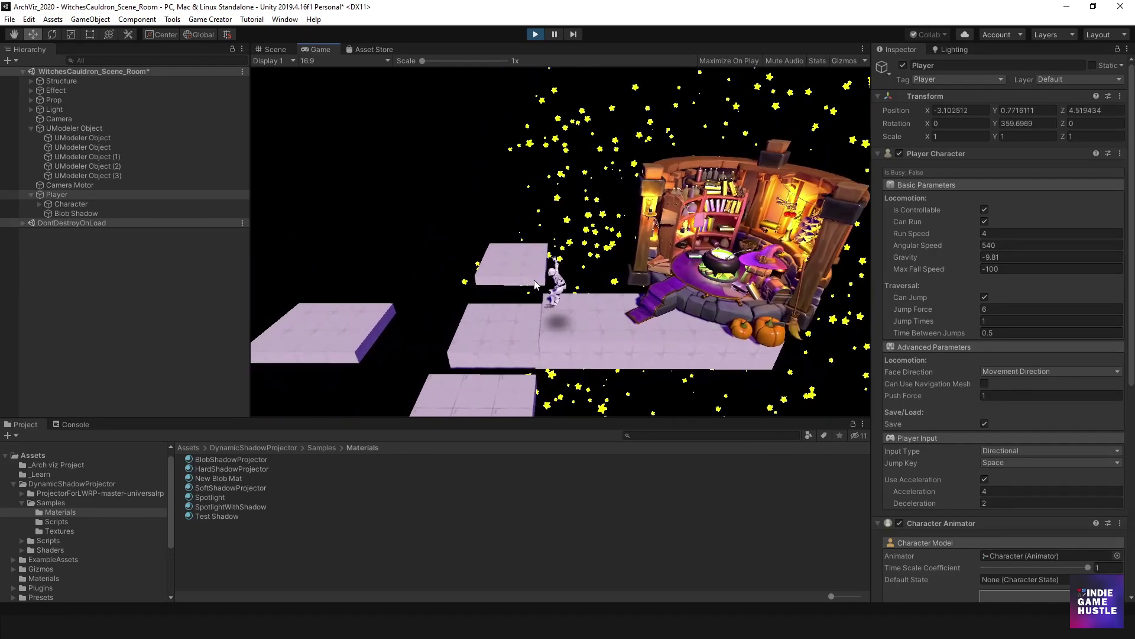
key("d")
key("a")
key("space")
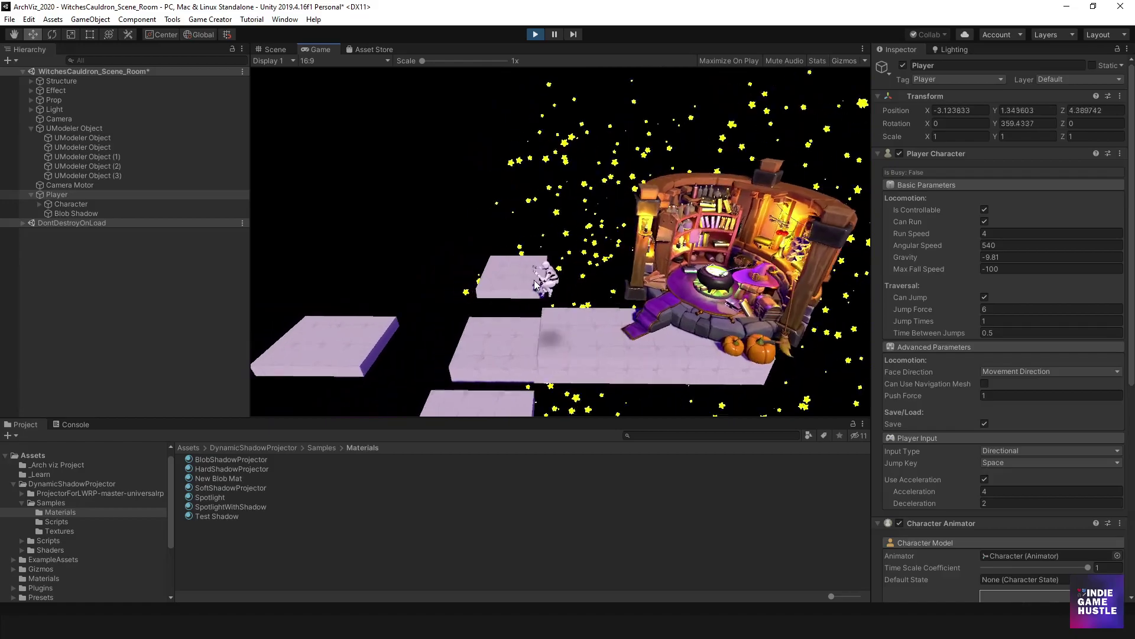
key("d")
key("space")
key("w")
key("d")
key("space")
key("w")
key("a")
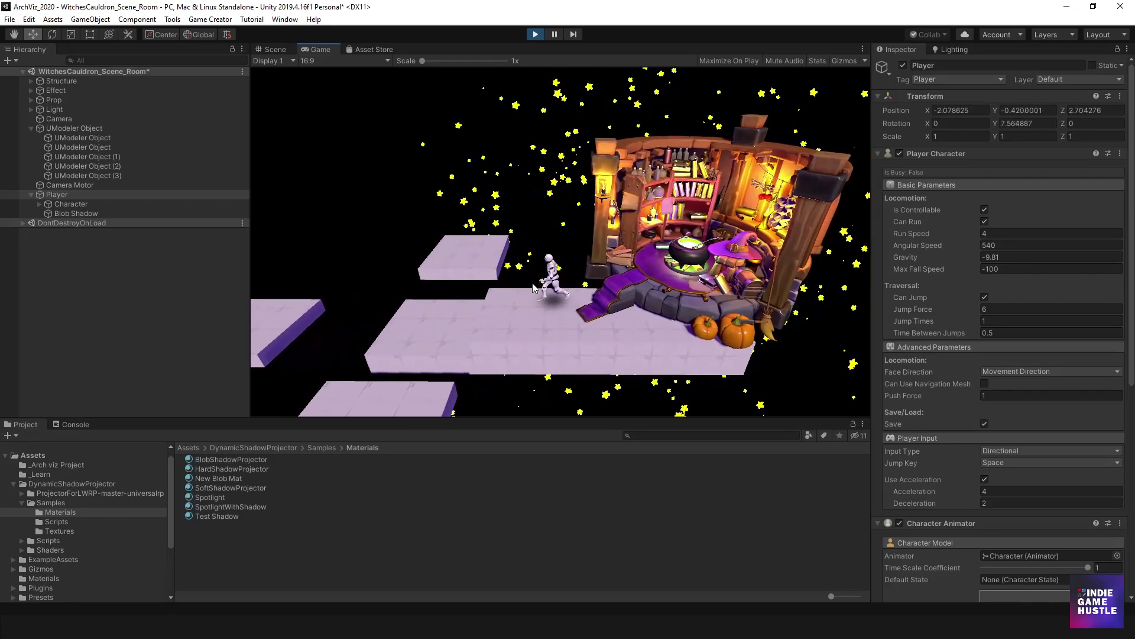
key("w")
key("space")
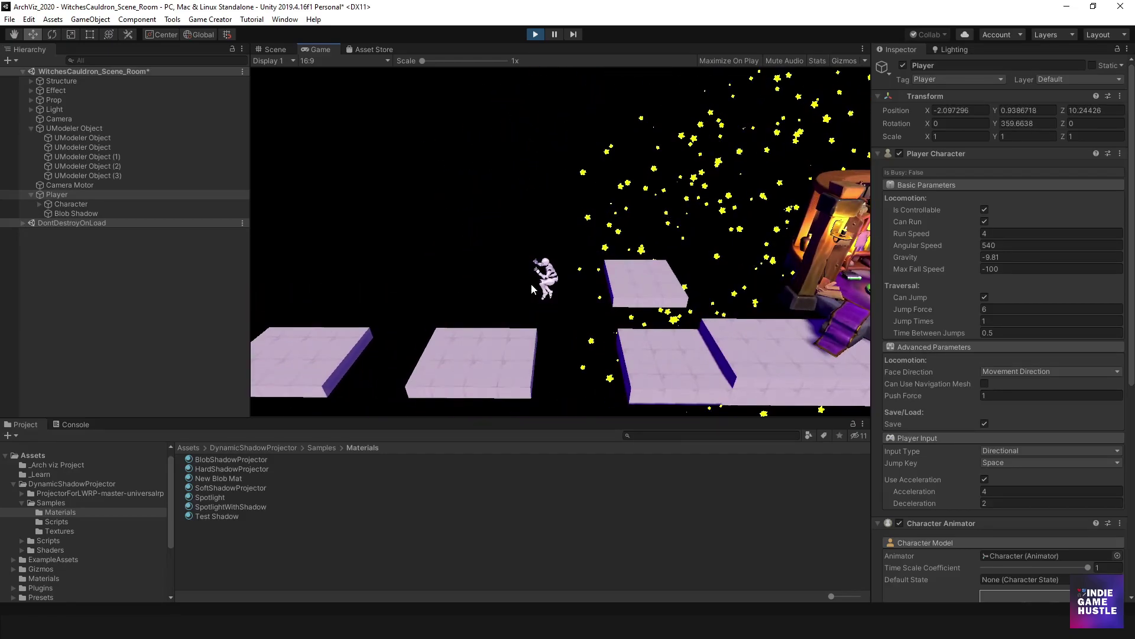
key("d")
key("space")
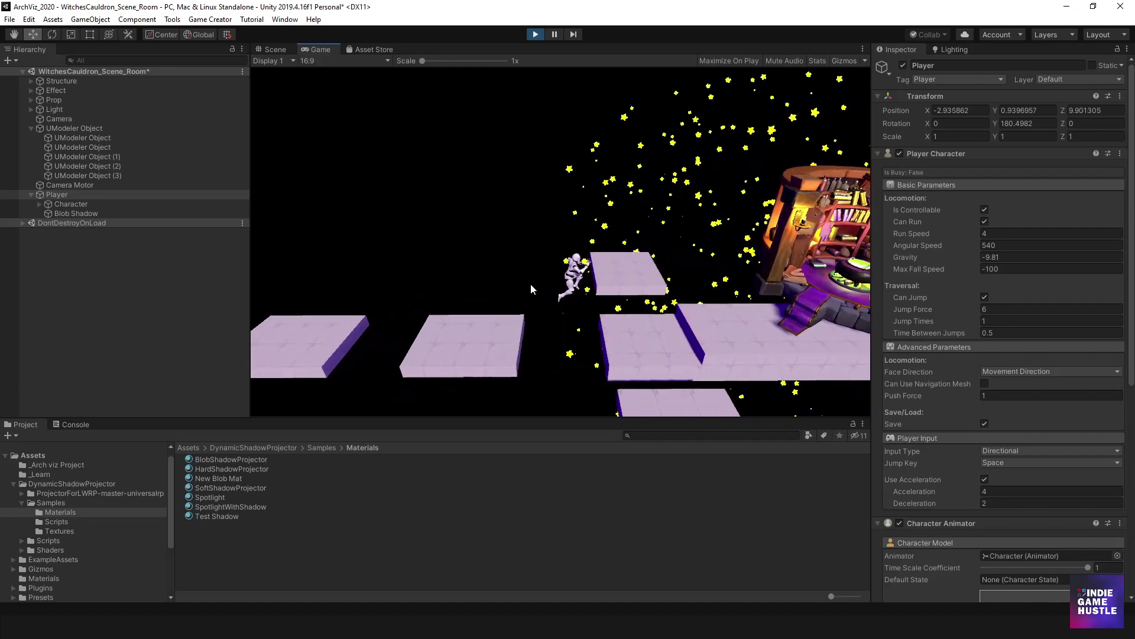
key("d")
key("s")
key("space")
key("d")
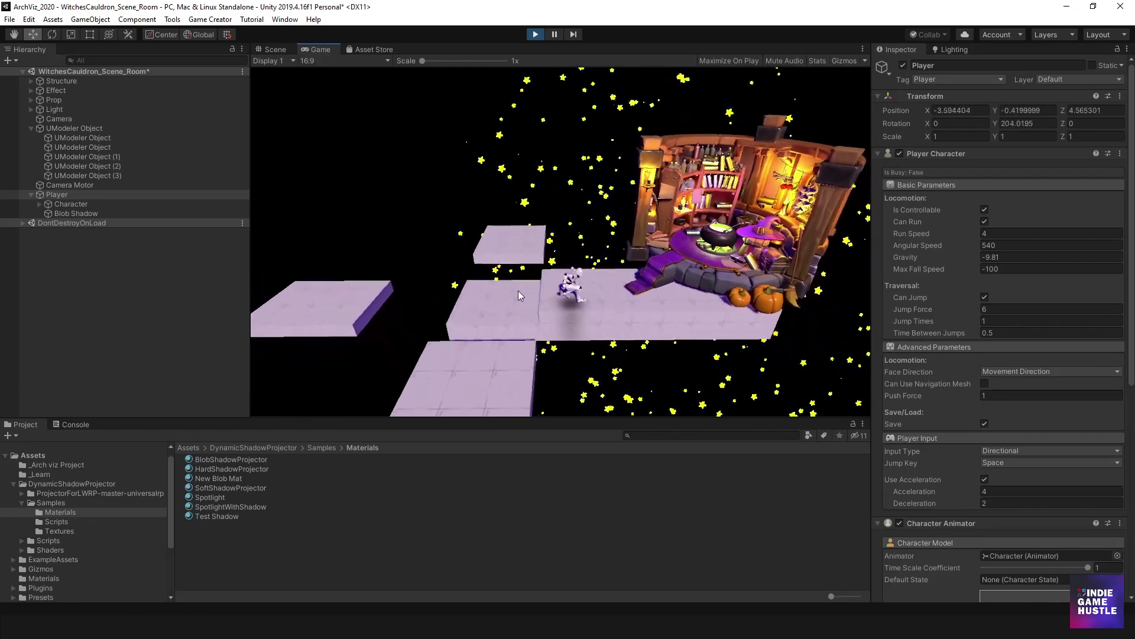
- Disable the Blob Shadow during play, jump between platforms without it for comparison, and stop the game
left_click(79, 213)
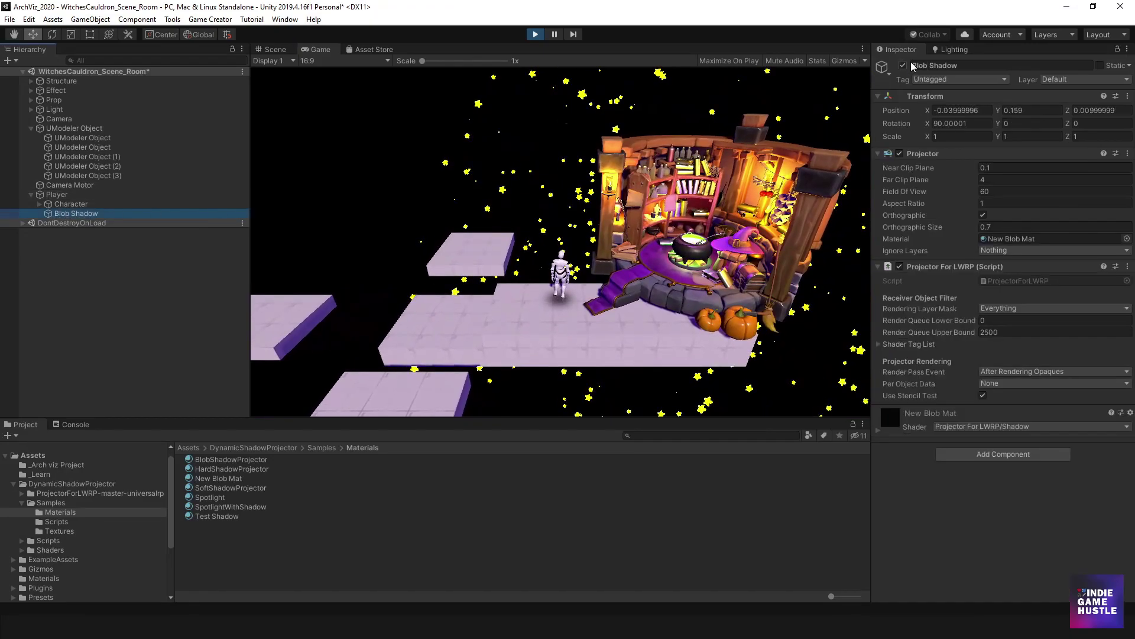
left_click(903, 66)
key("a")
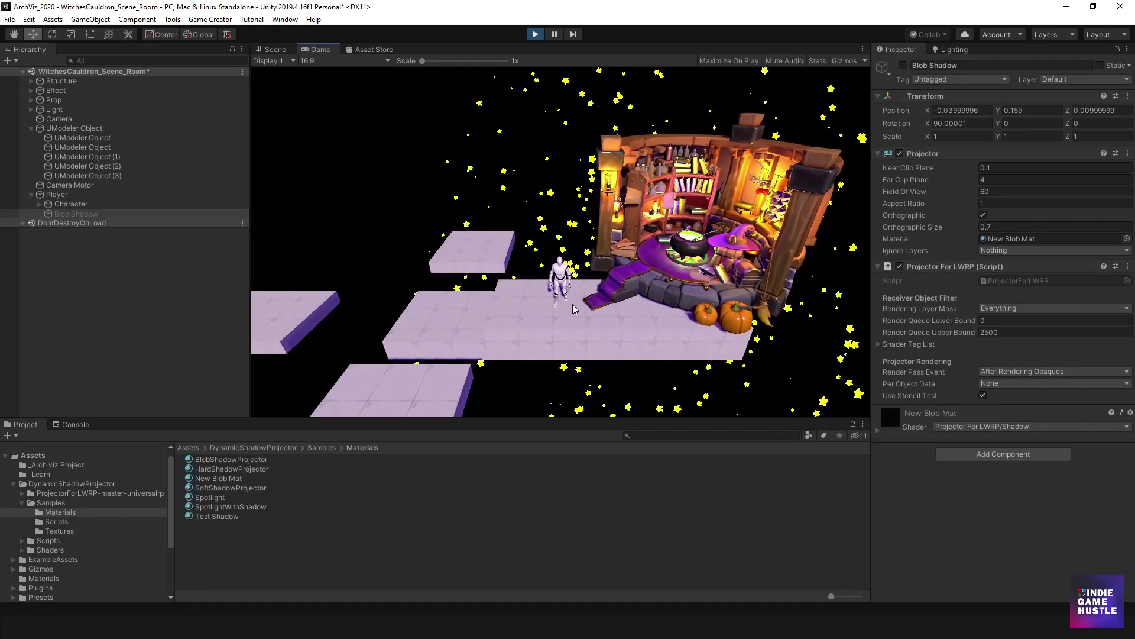
key("w")
key("space")
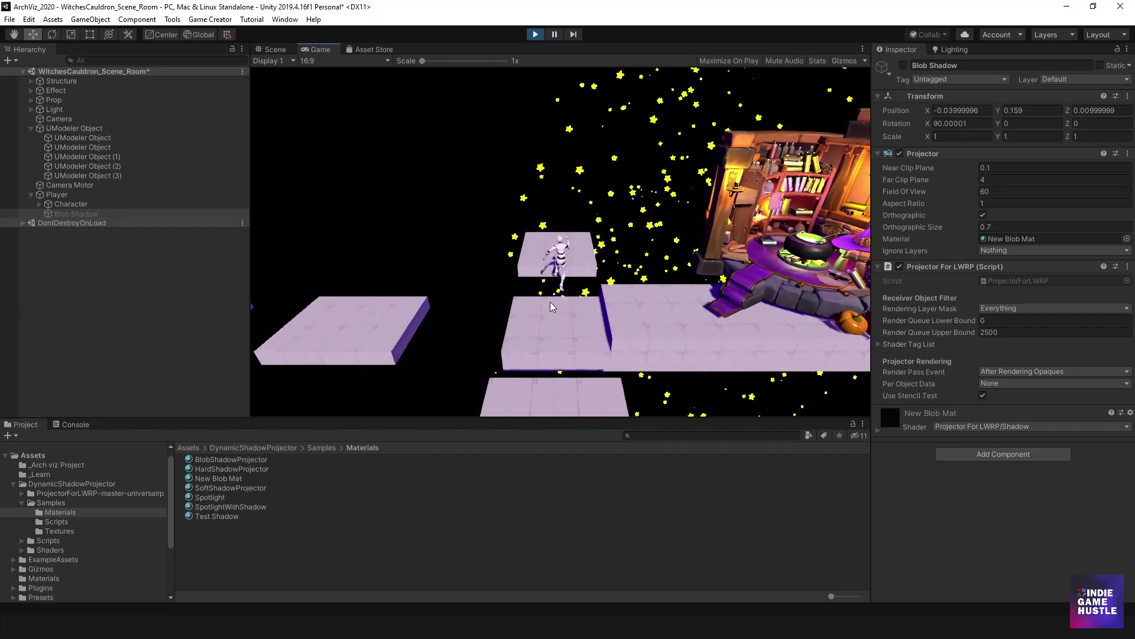
key("s")
key("s")
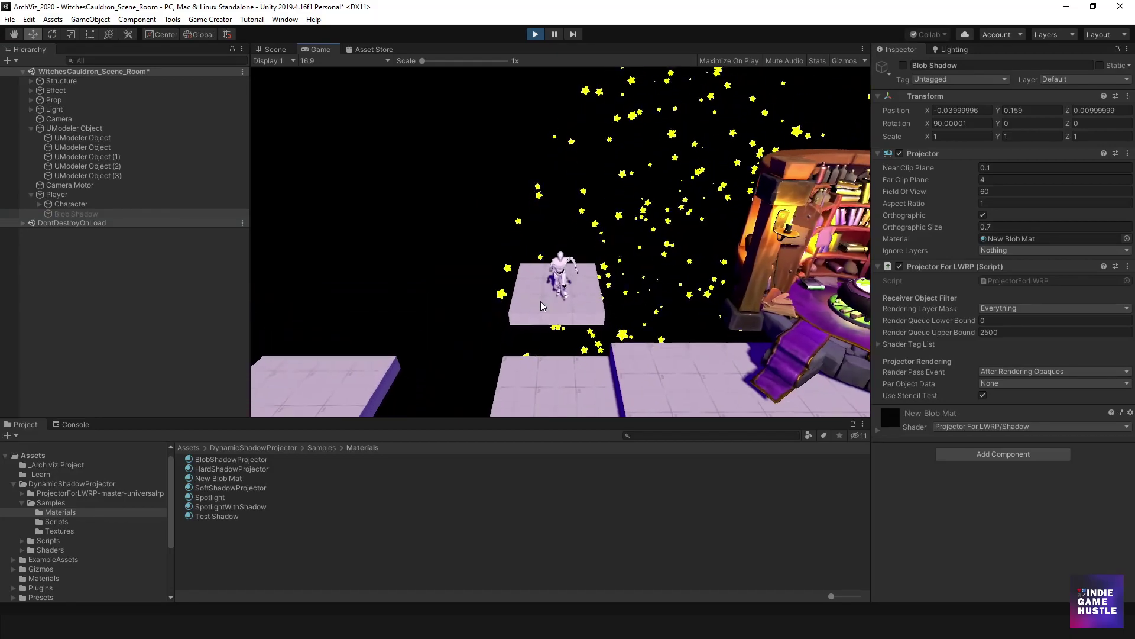
key("space")
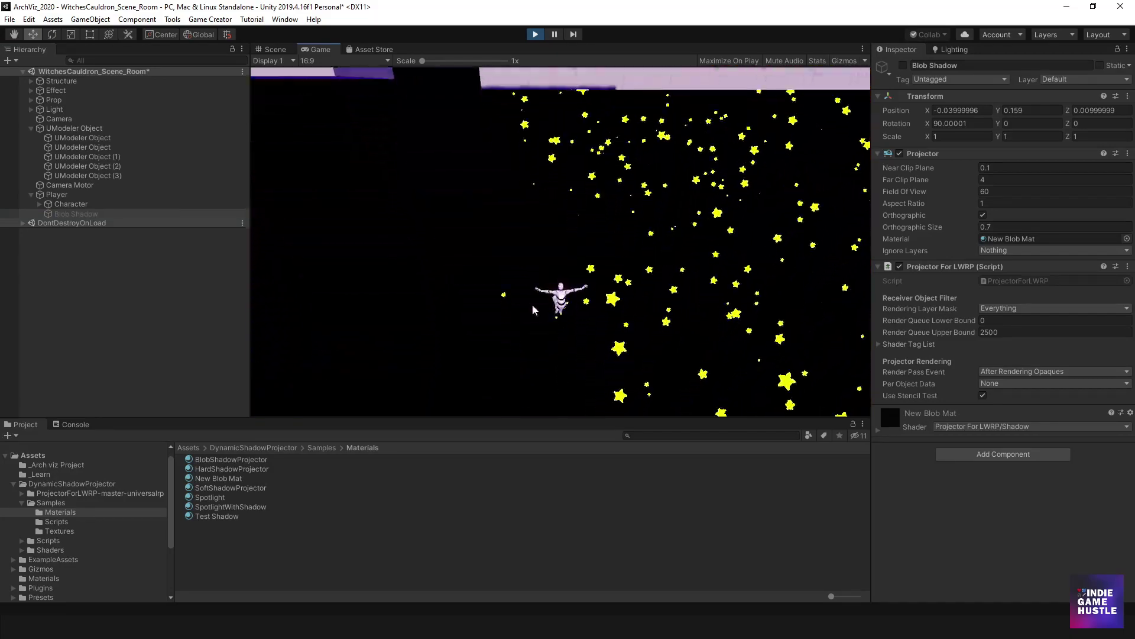
left_click(536, 34)
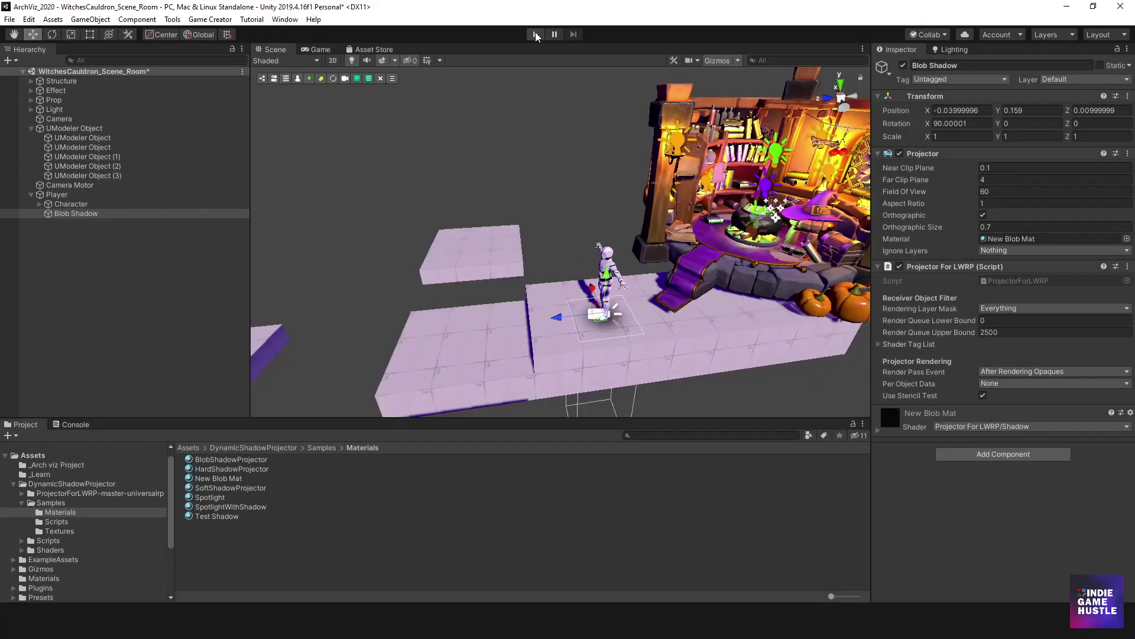
- Run the game again with the Blob Shadow enabled and jump back and forth between platforms to judge landings
left_click(536, 35)
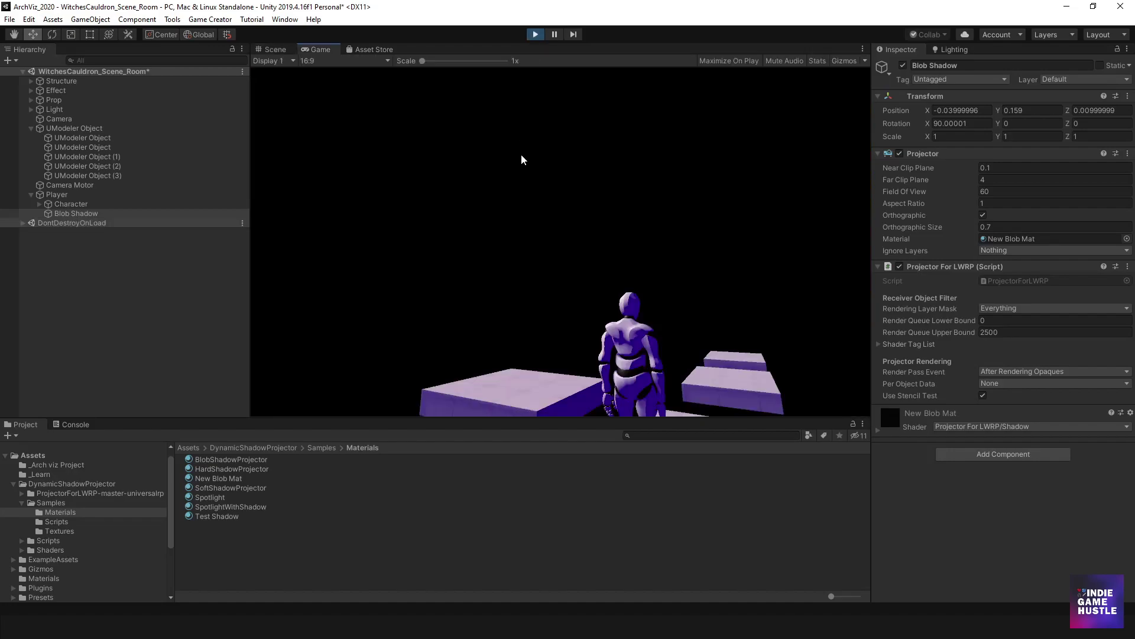
key("d")
key("a")
key("space")
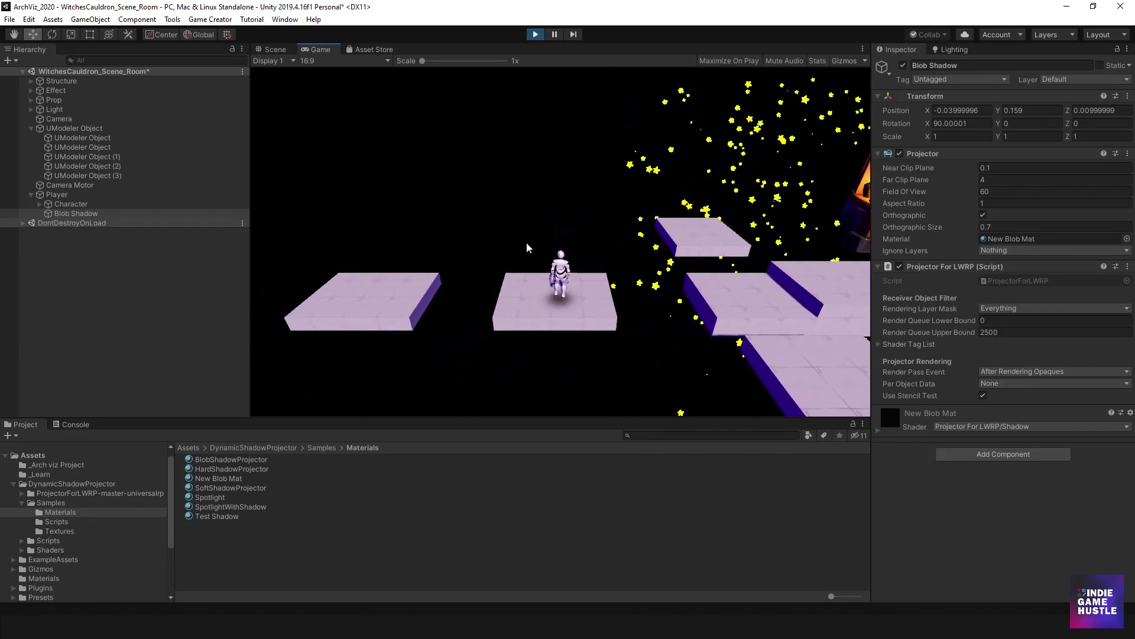
key("d")
key("a")
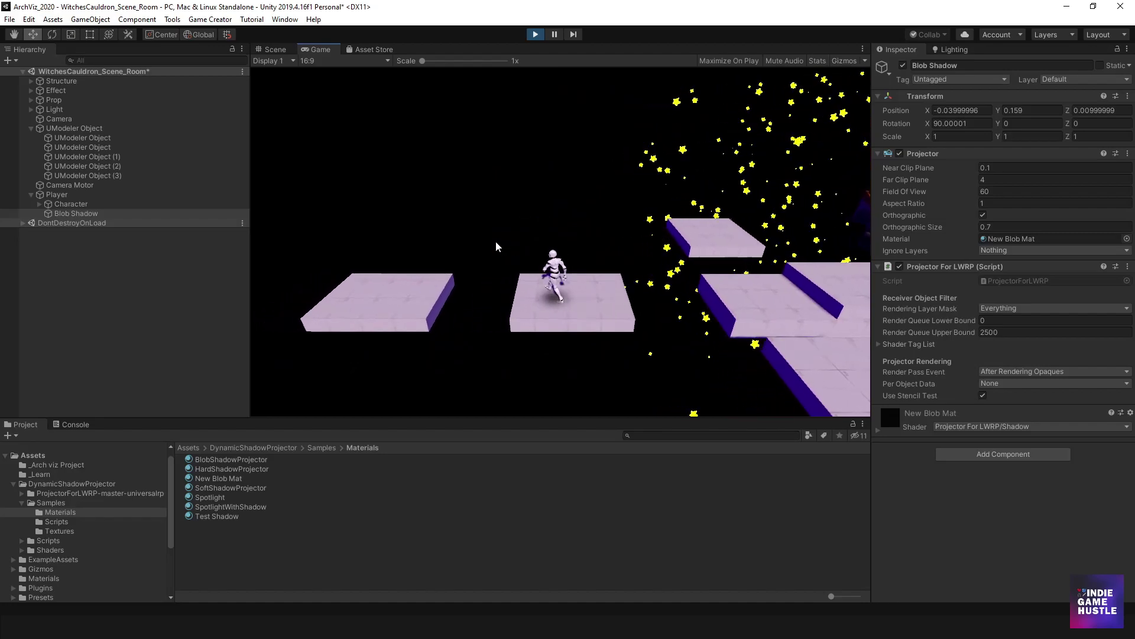
key("d")
key("space")
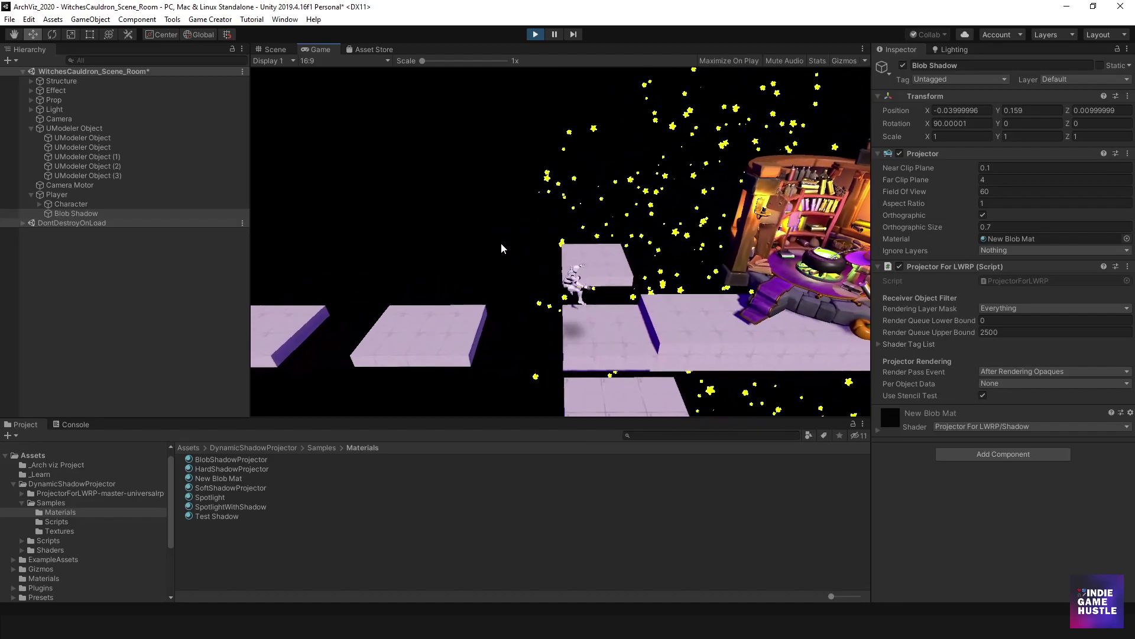
key("space")
key("a")
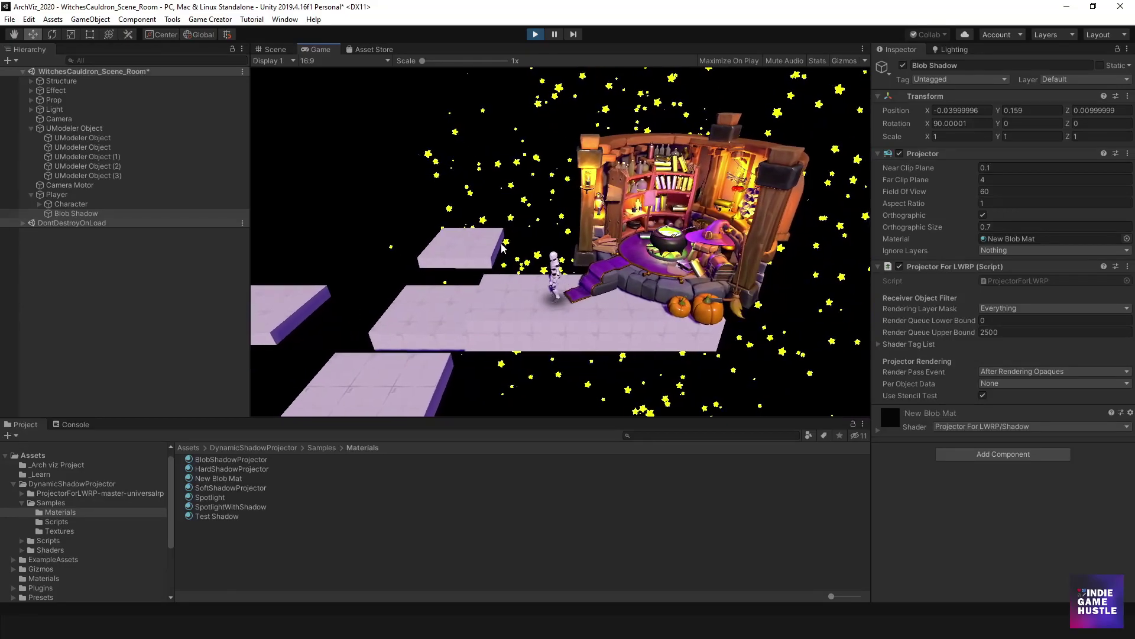
key("a")
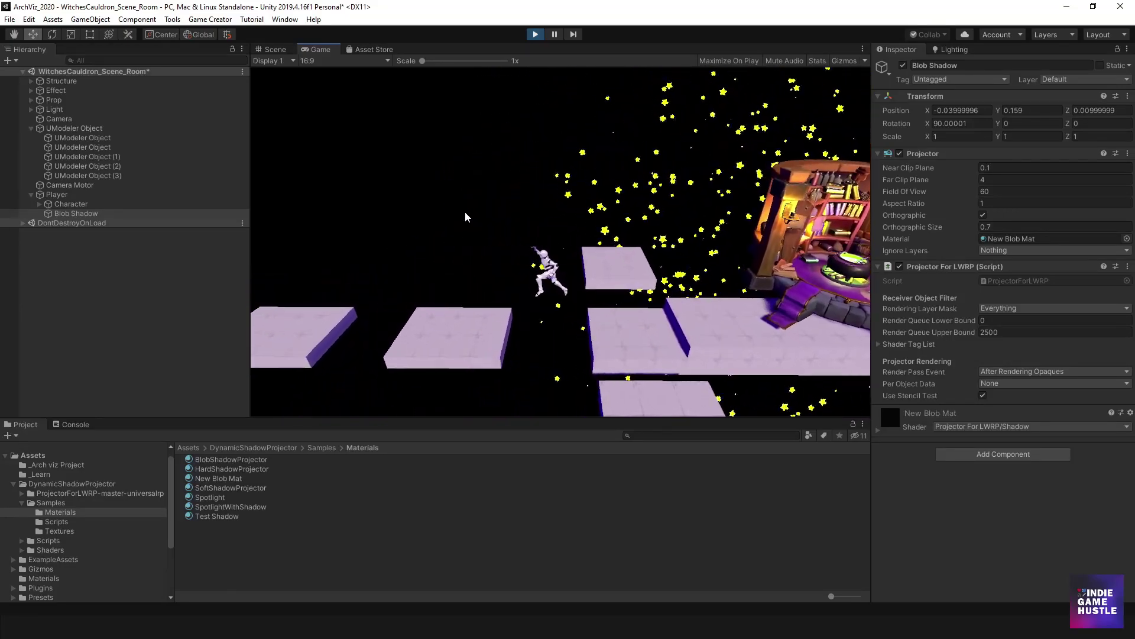
key("d")
key("space")
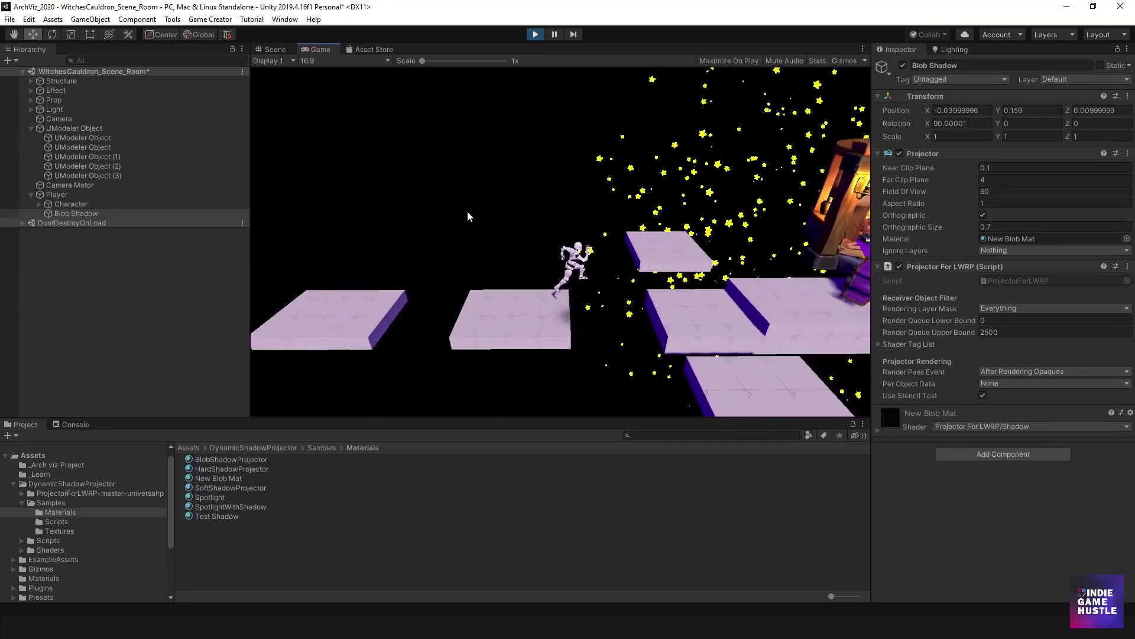
key("space")
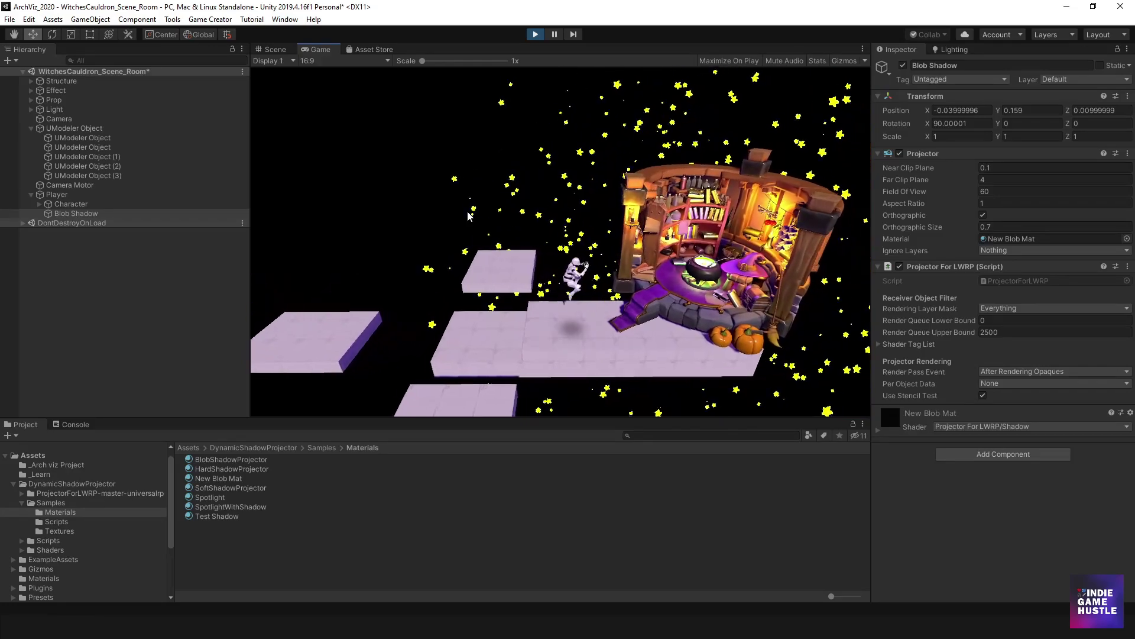
key("a")
key("a")
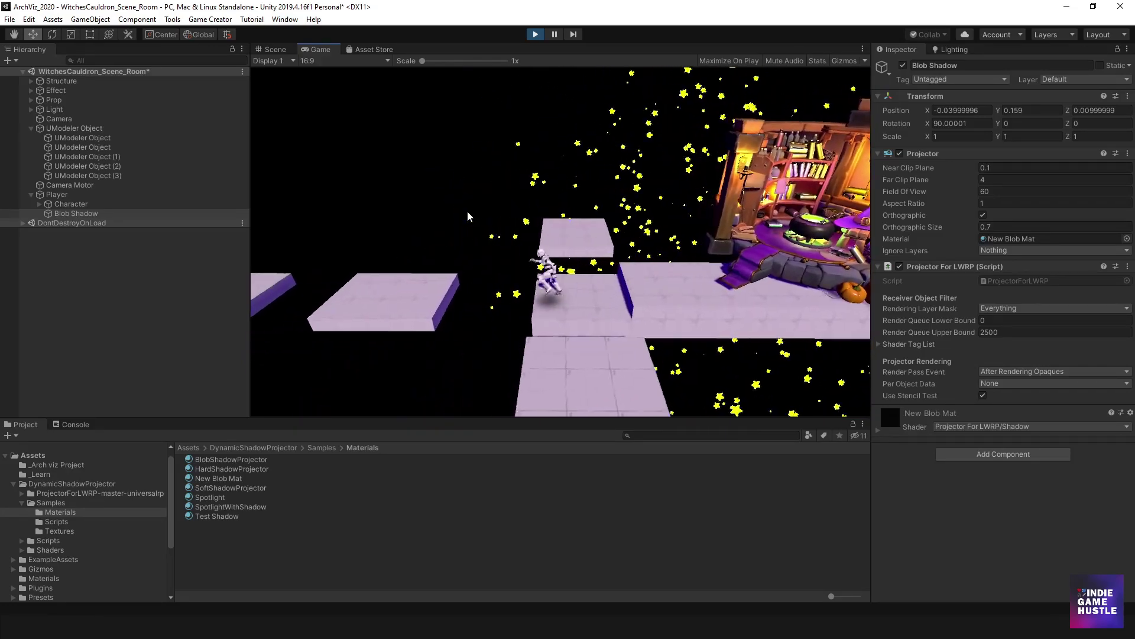
key("a")
key("space")
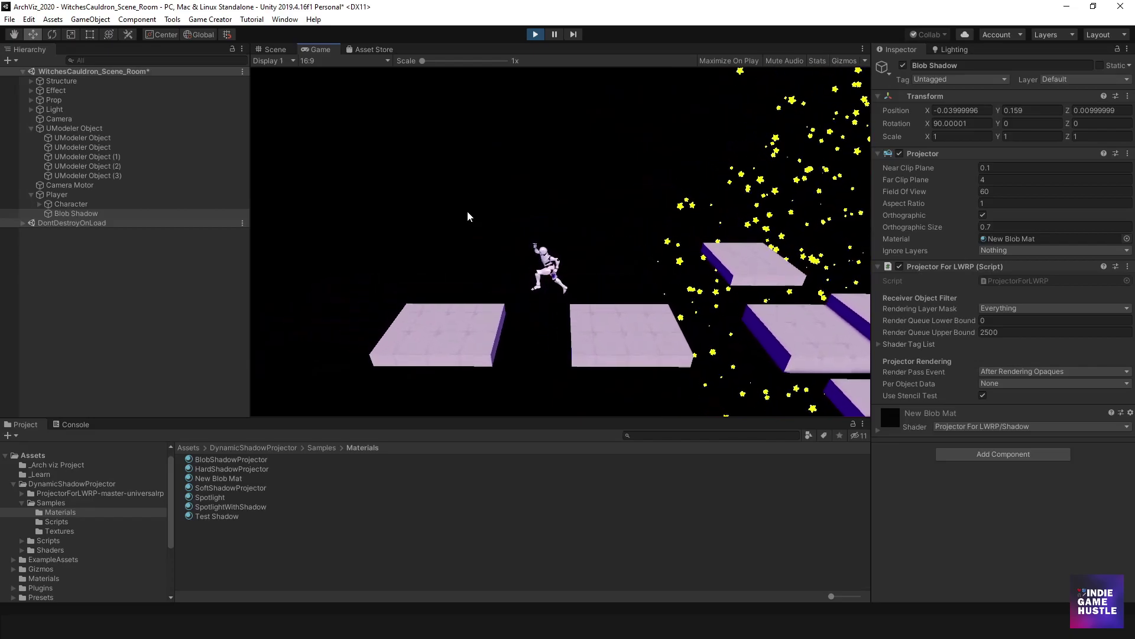
key("a")
key("space")
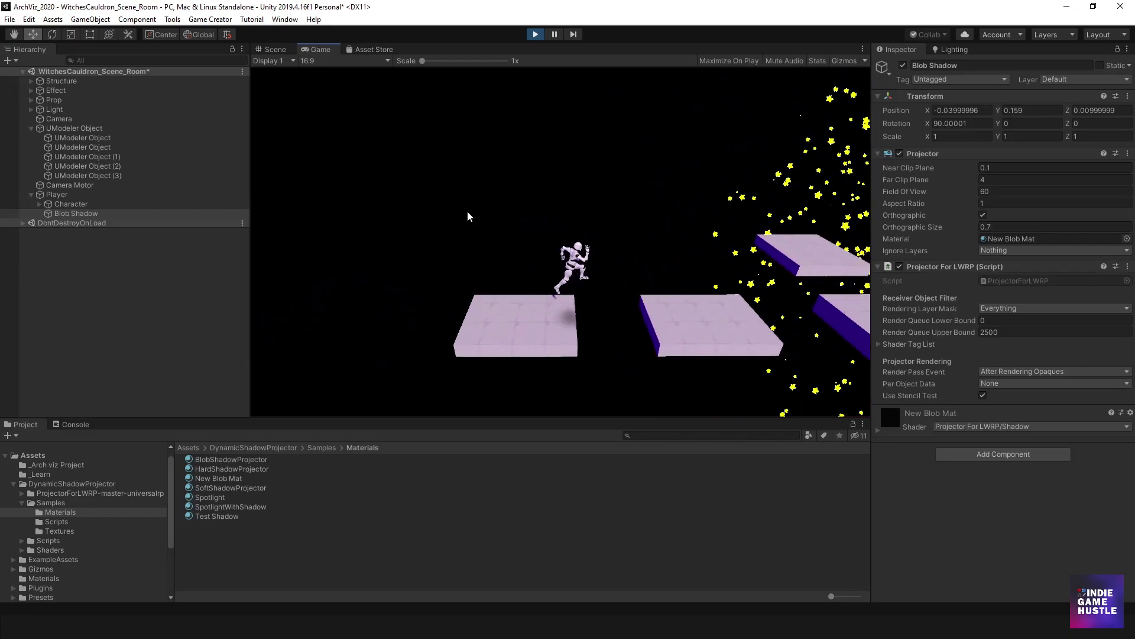
key("d")
key("space")
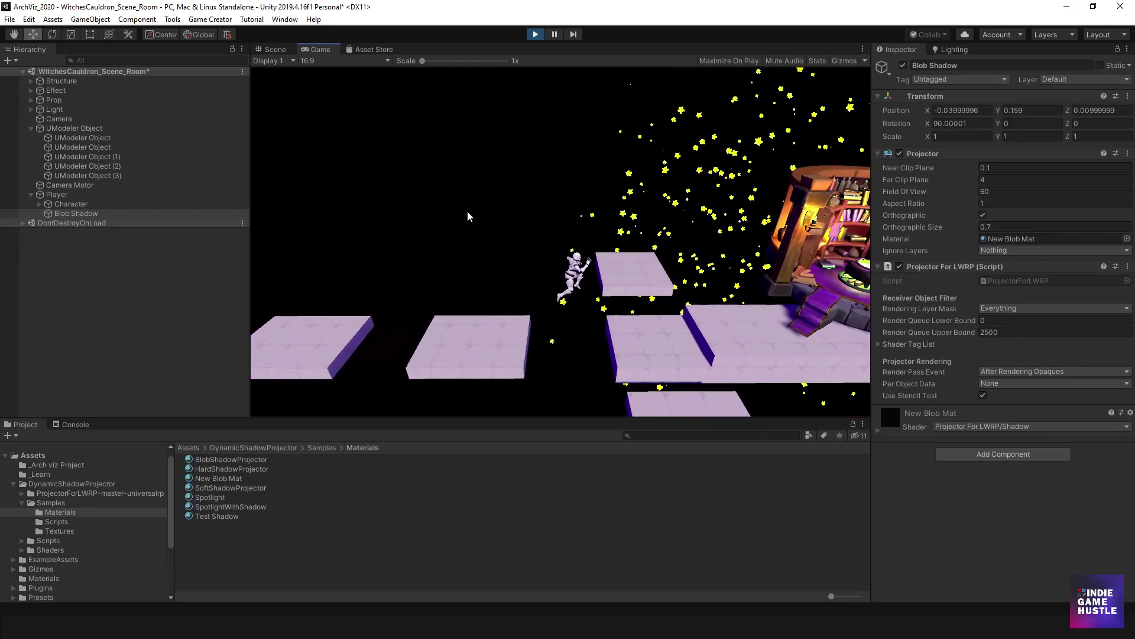
key("space")
key("d")
key("space")
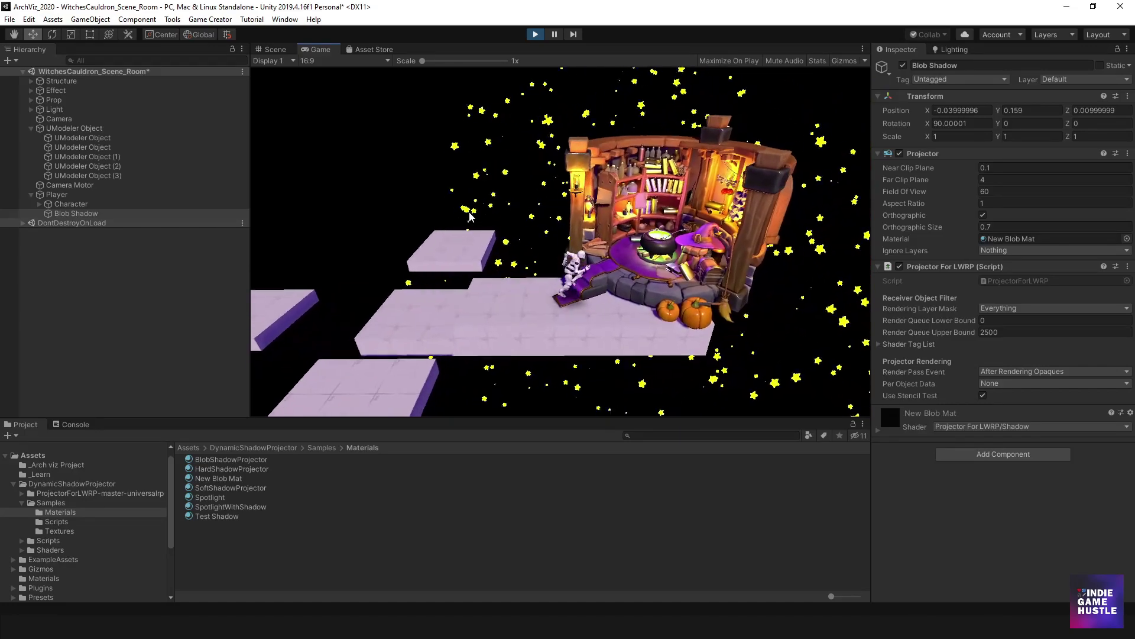
key("a")
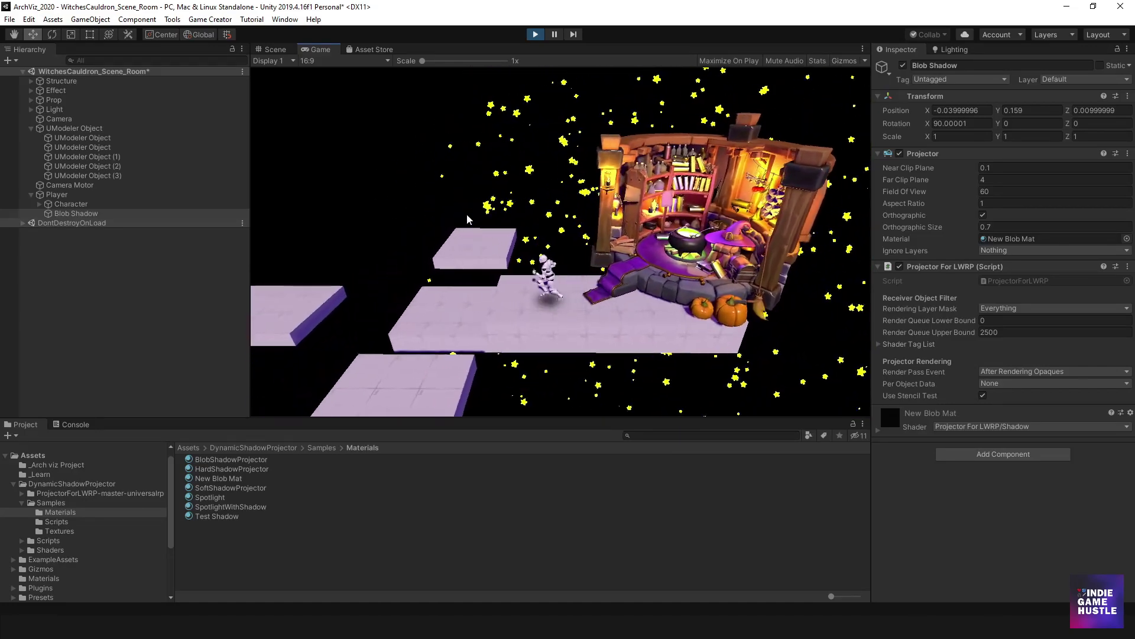
- Run and jump the character back and forth between the main platform and its adjoining block to check the blob shadow's tracking
key("w")
key("space")
key("s")
key("space")
key("d")
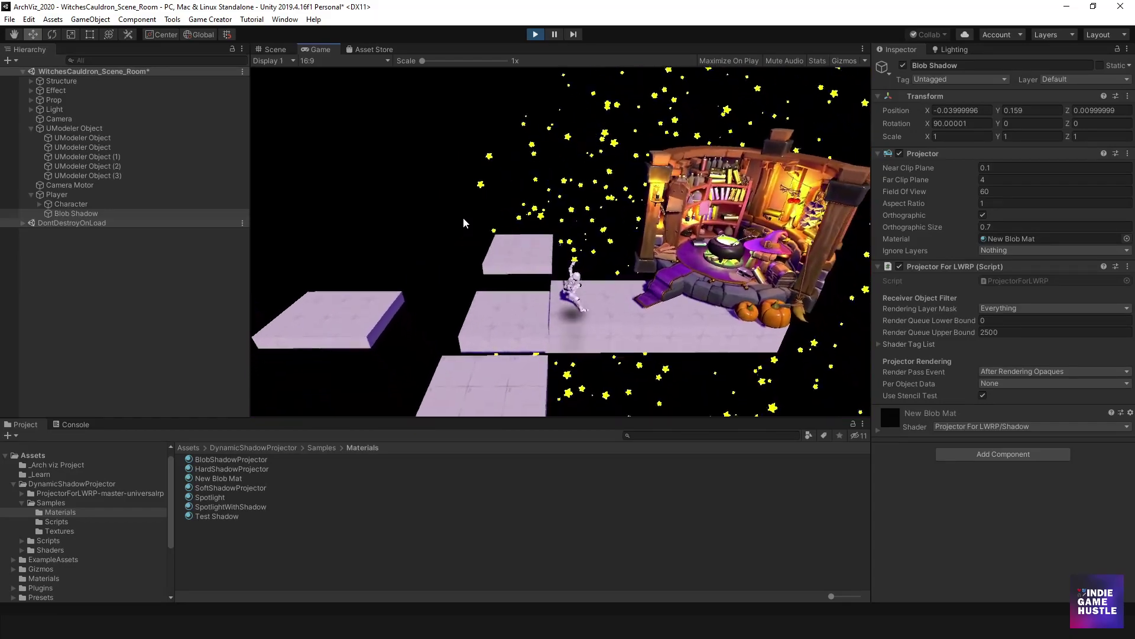
key("a")
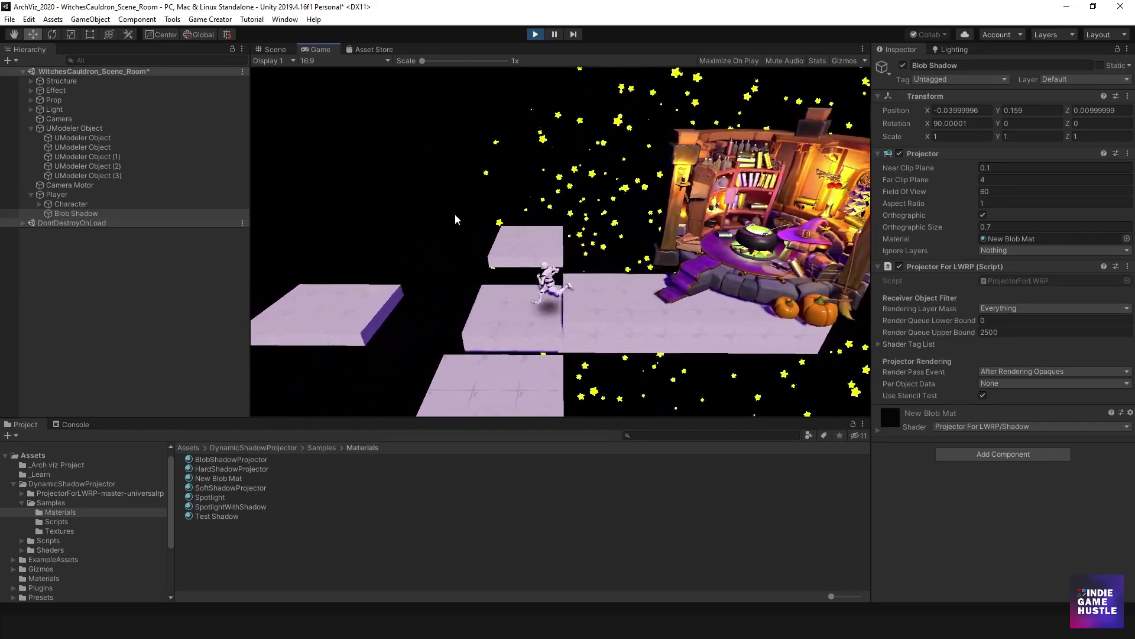
key("space")
key("d")
key("space")
key("d")
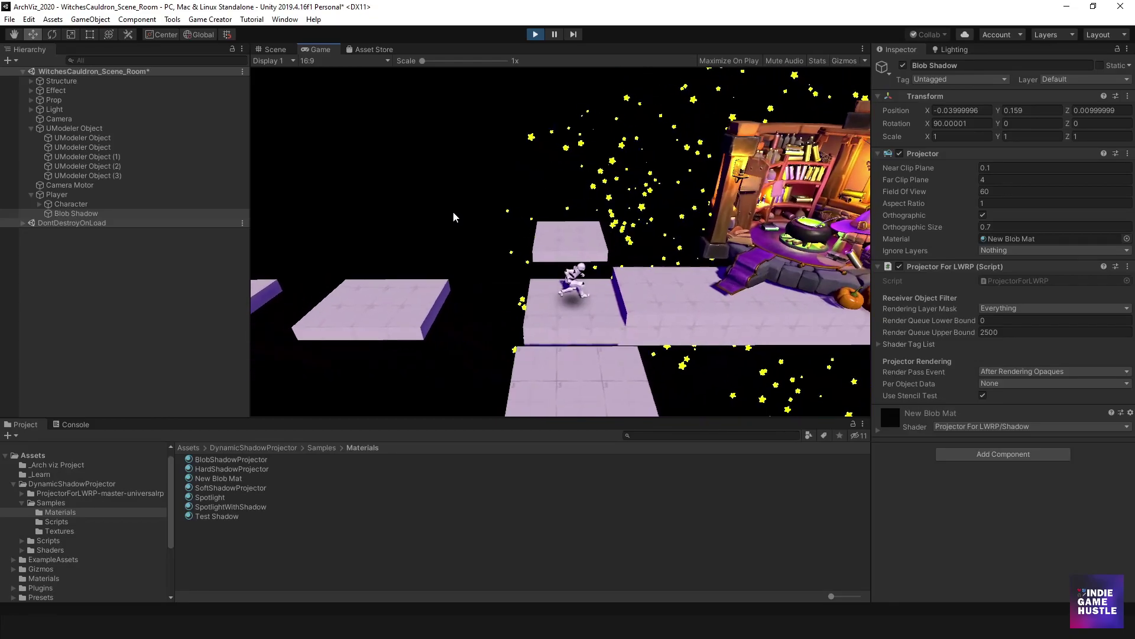
key("a")
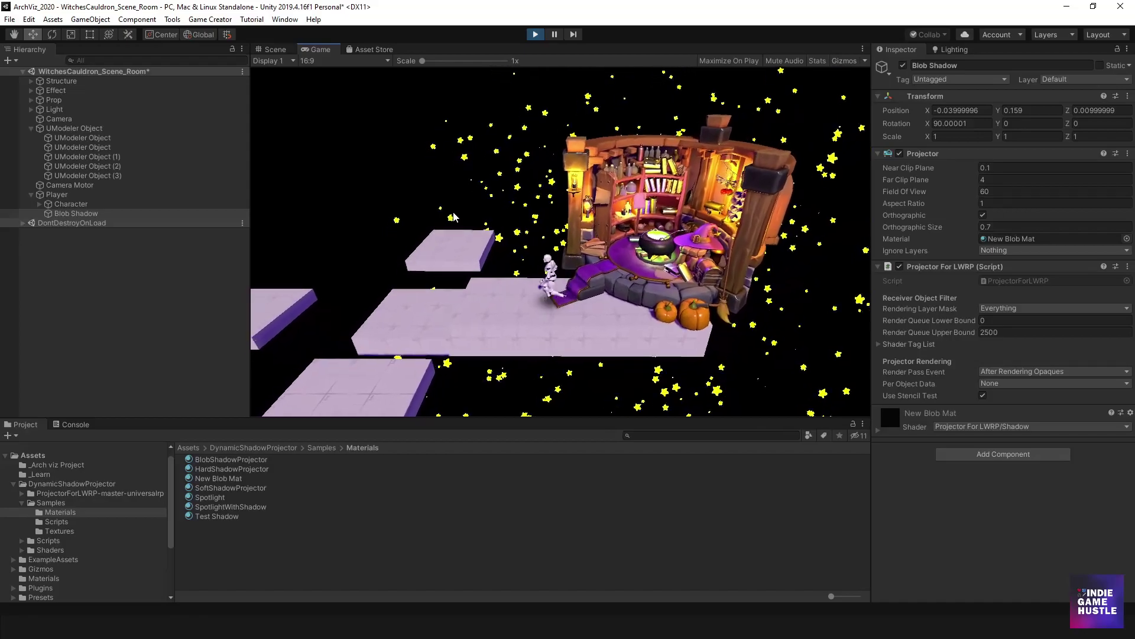
key("d")
key("space")
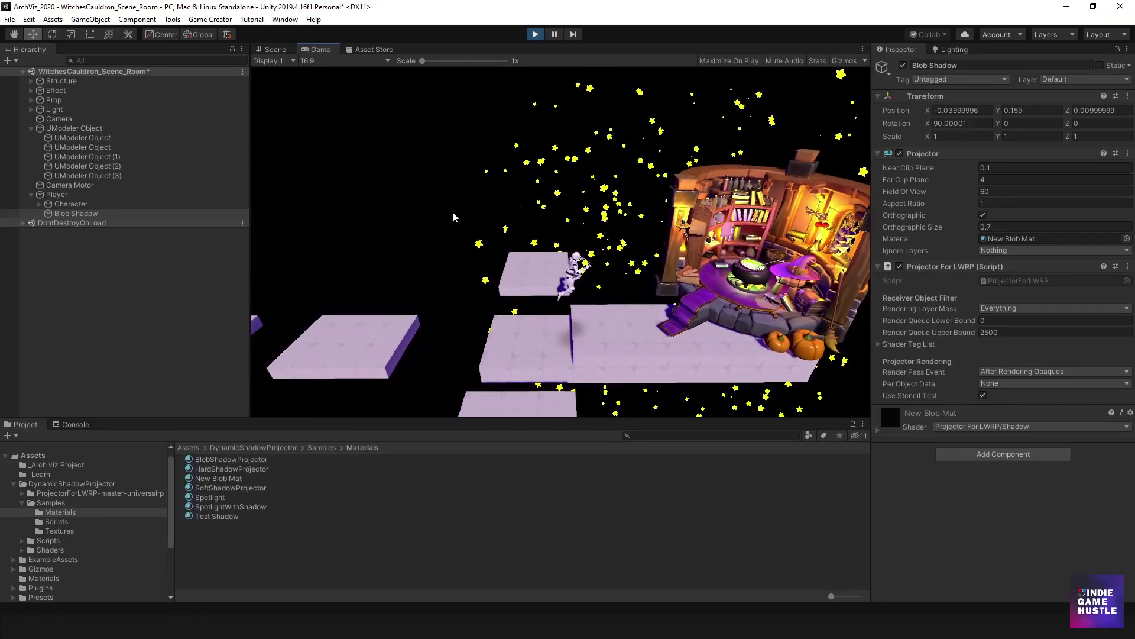
key("a")
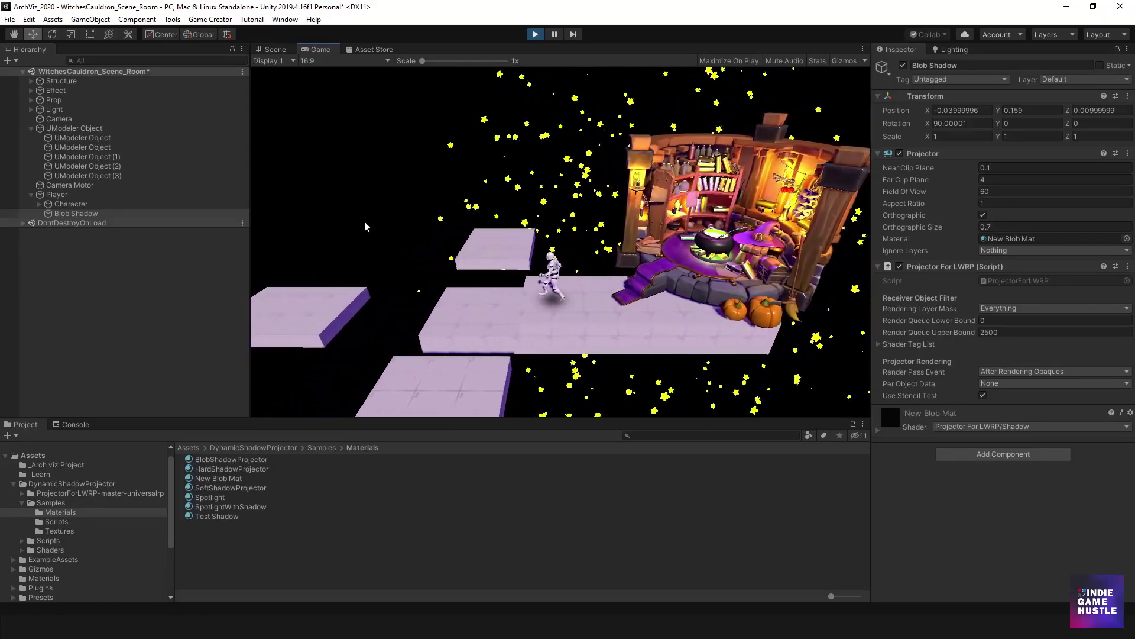
- Switch to Firefox, review the ProjectorForLWRP GitHub page and the Dynamic Shadow Projector Asset Store page, and return to Unity
mouse_move(105, 624)
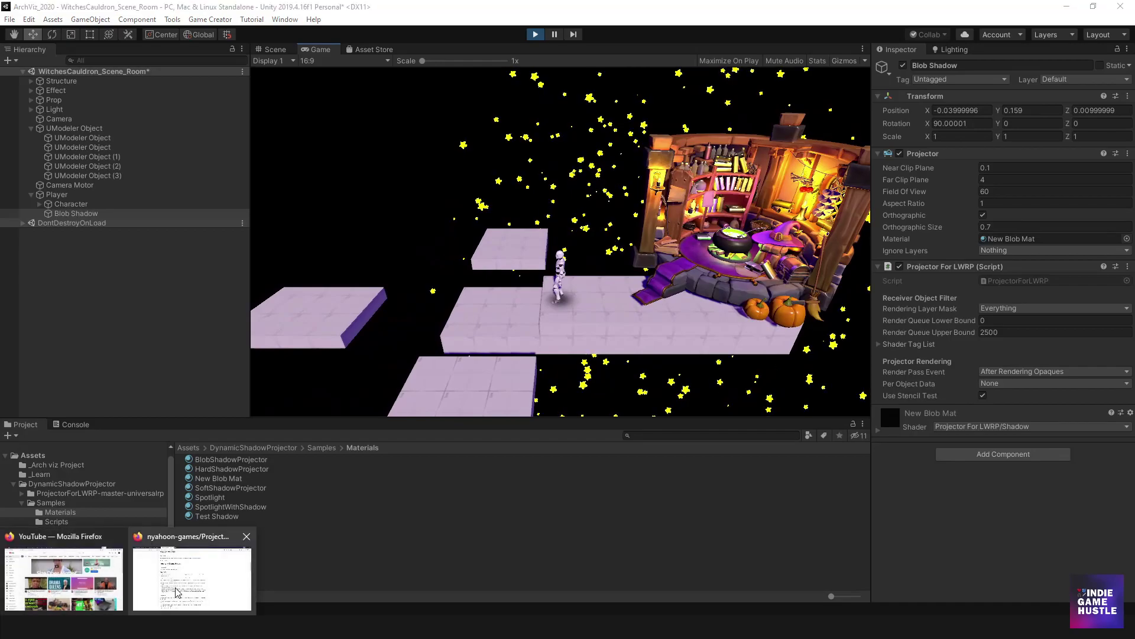
left_click(181, 593)
scroll(316, 441, "up", 10)
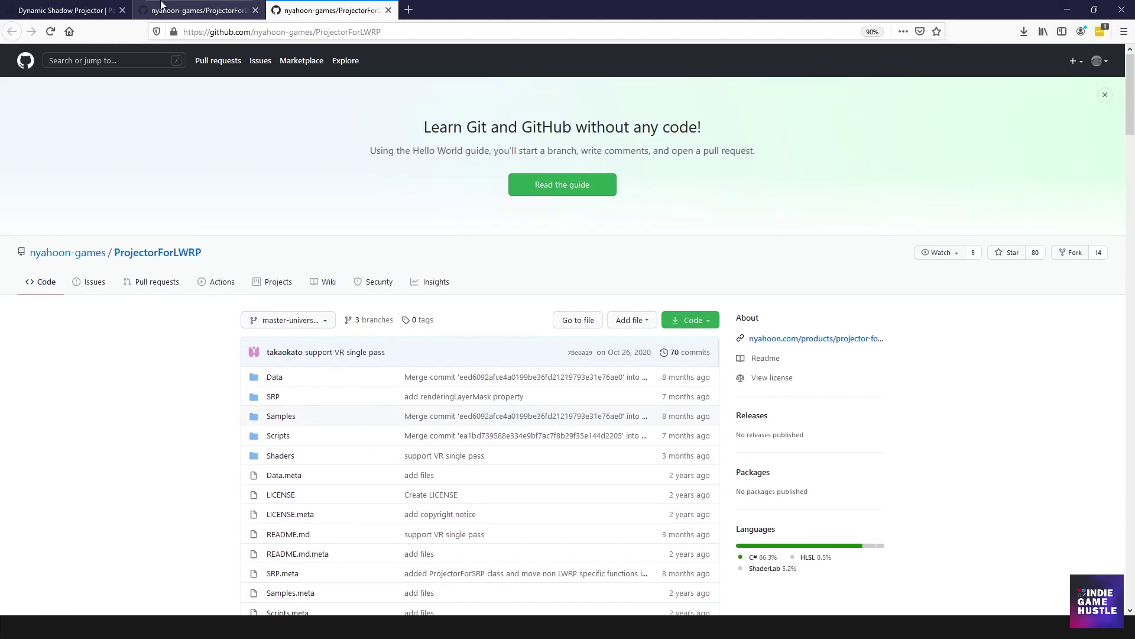
left_click(79, 11)
scroll(319, 402, "down", 3)
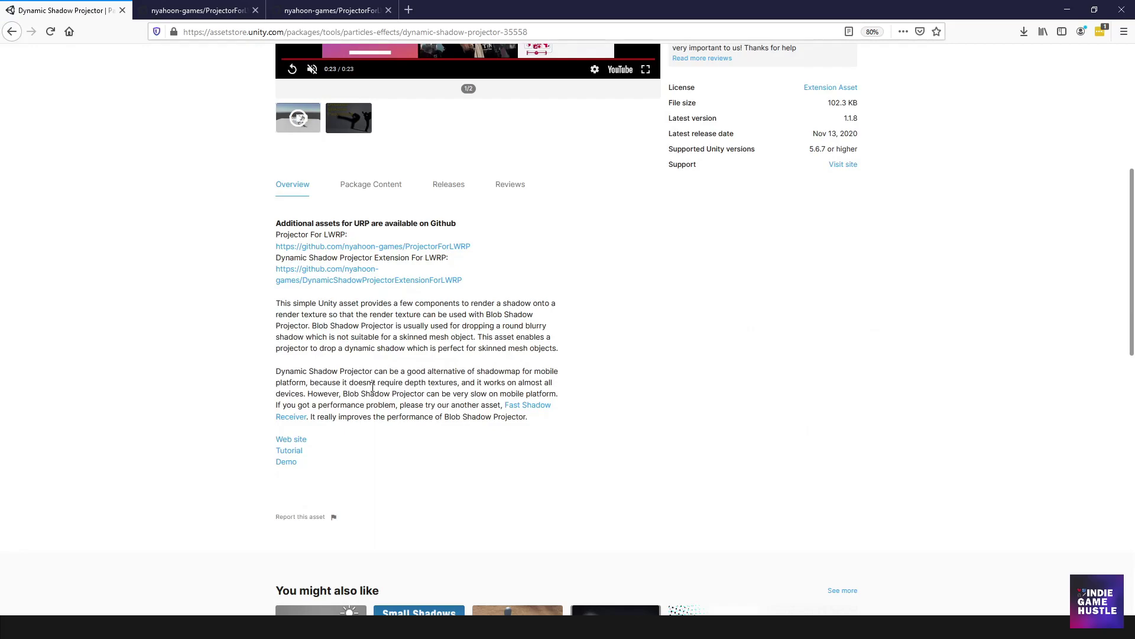
scroll(382, 391, "up", 8)
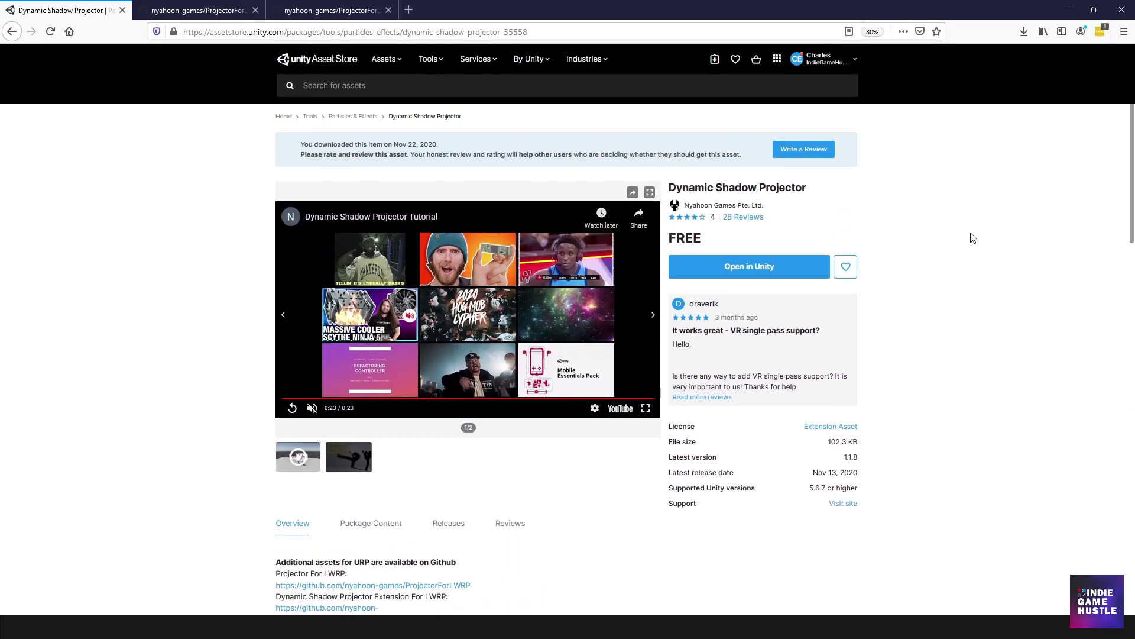
scroll(827, 264, "down", 4)
scroll(827, 264, "down", 3)
left_click(1068, 9)
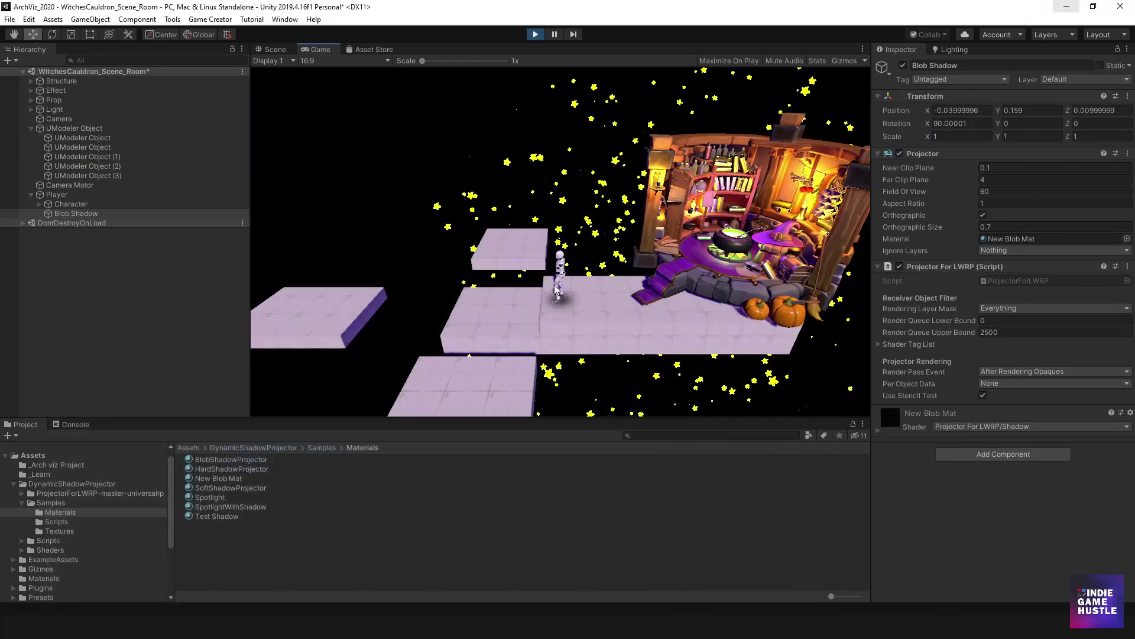
- Jump the character repeatedly into the witch's cauldron room and back onto the platform to check the shadow on both surfaces
key("d")
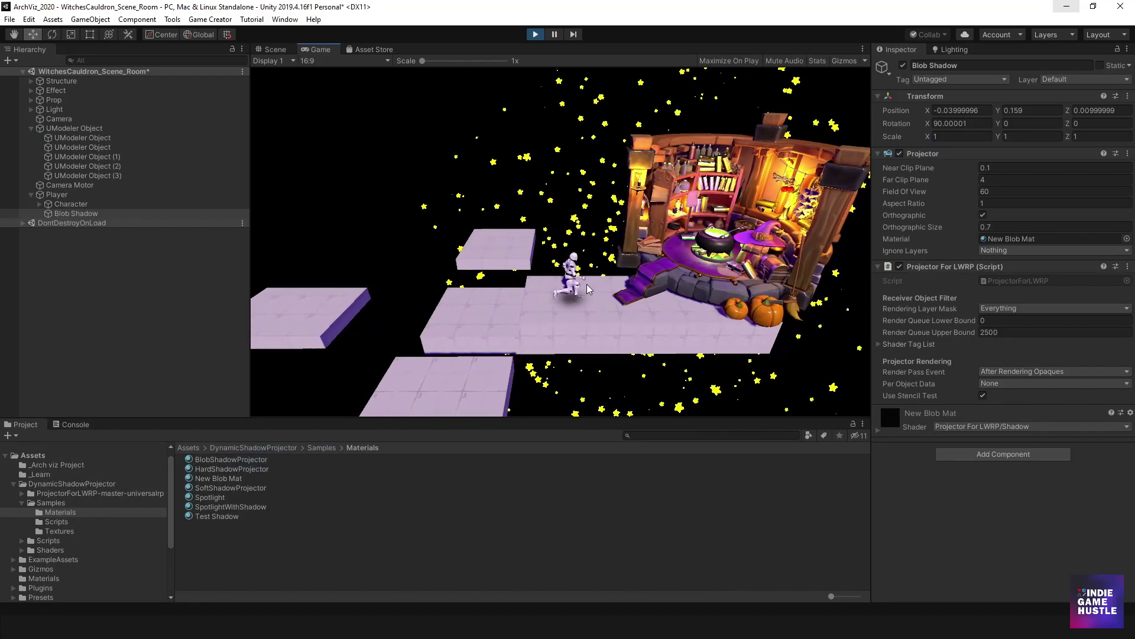
key("space")
key("space")
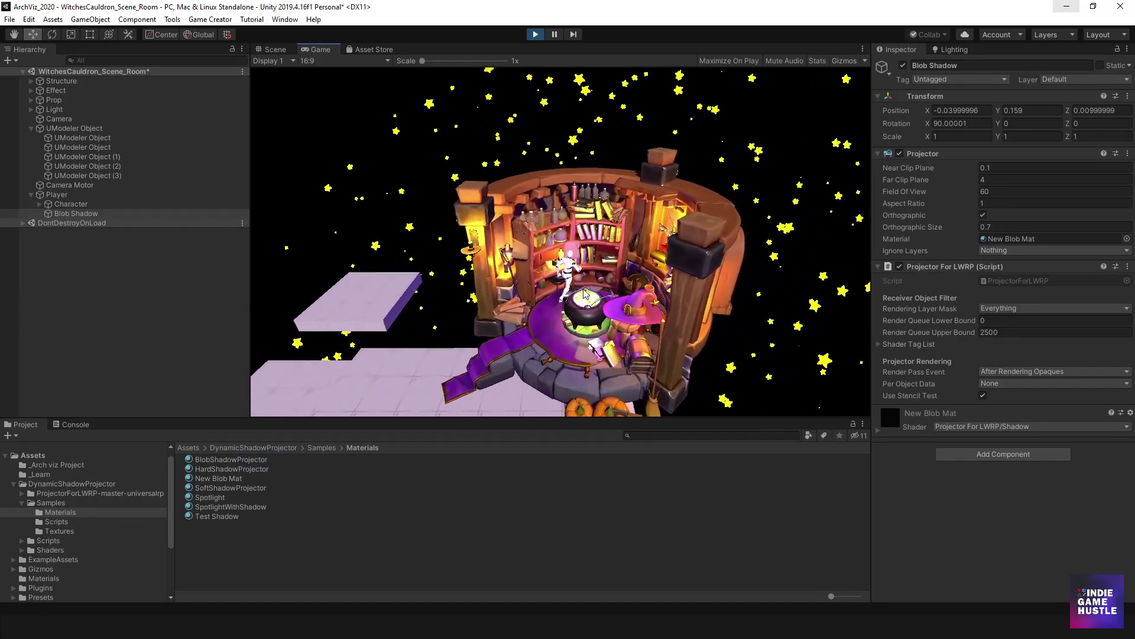
key("d")
key("a")
key("space")
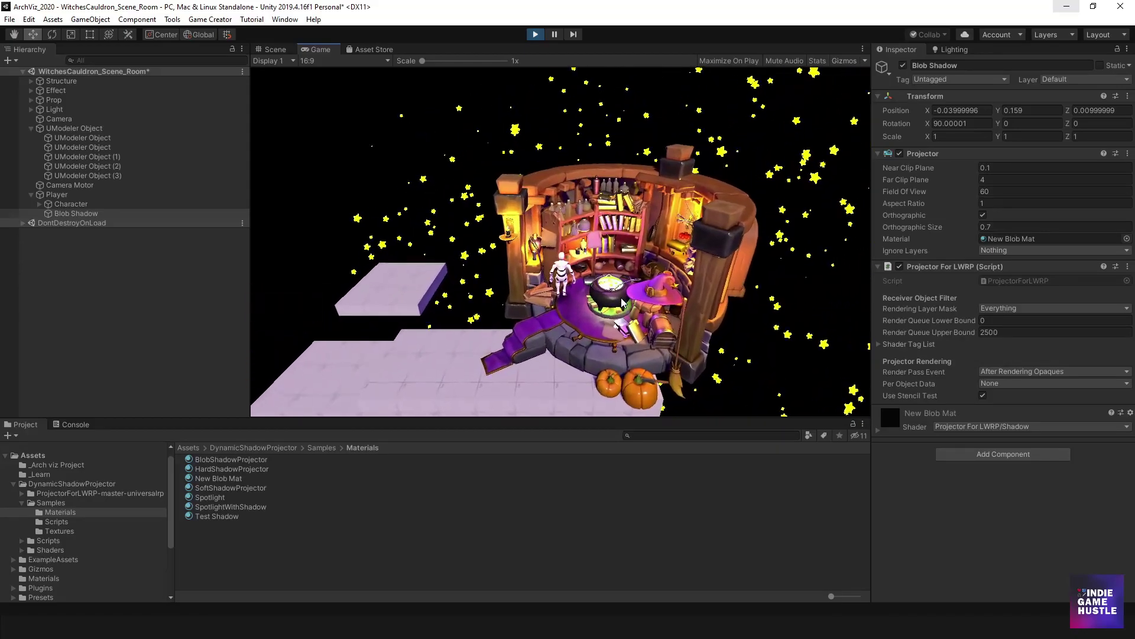
key("a")
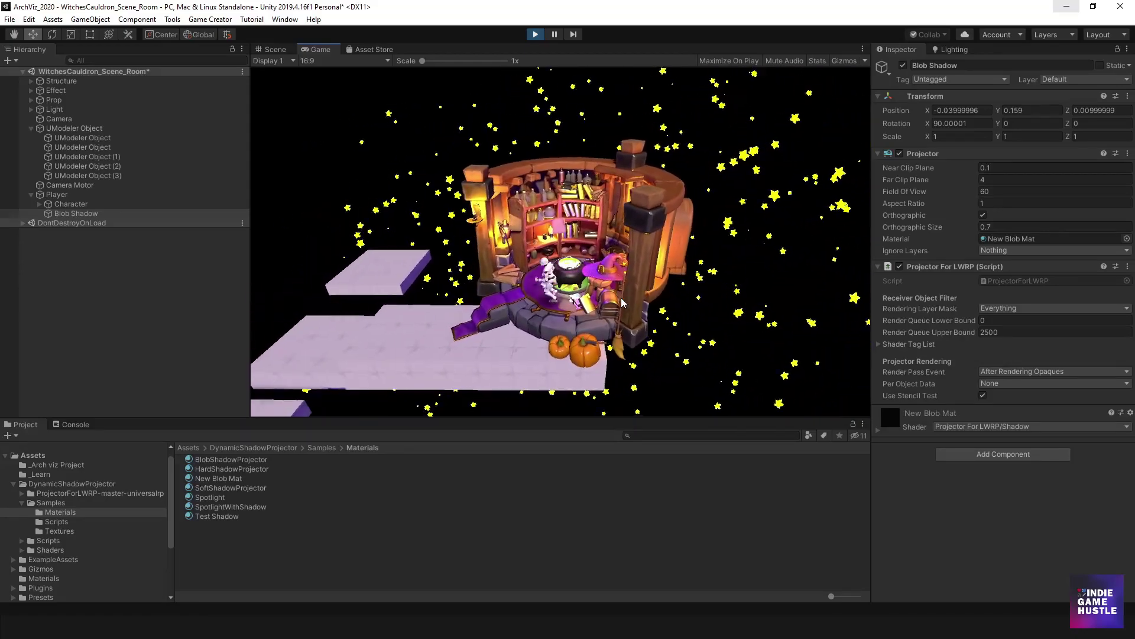
key("d")
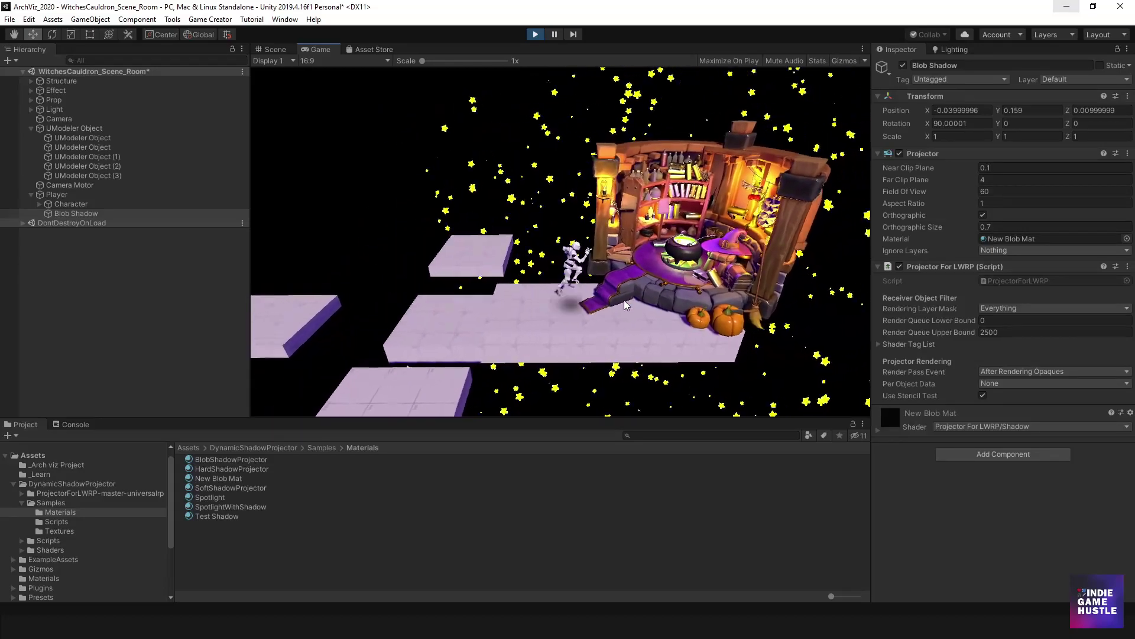
key("w")
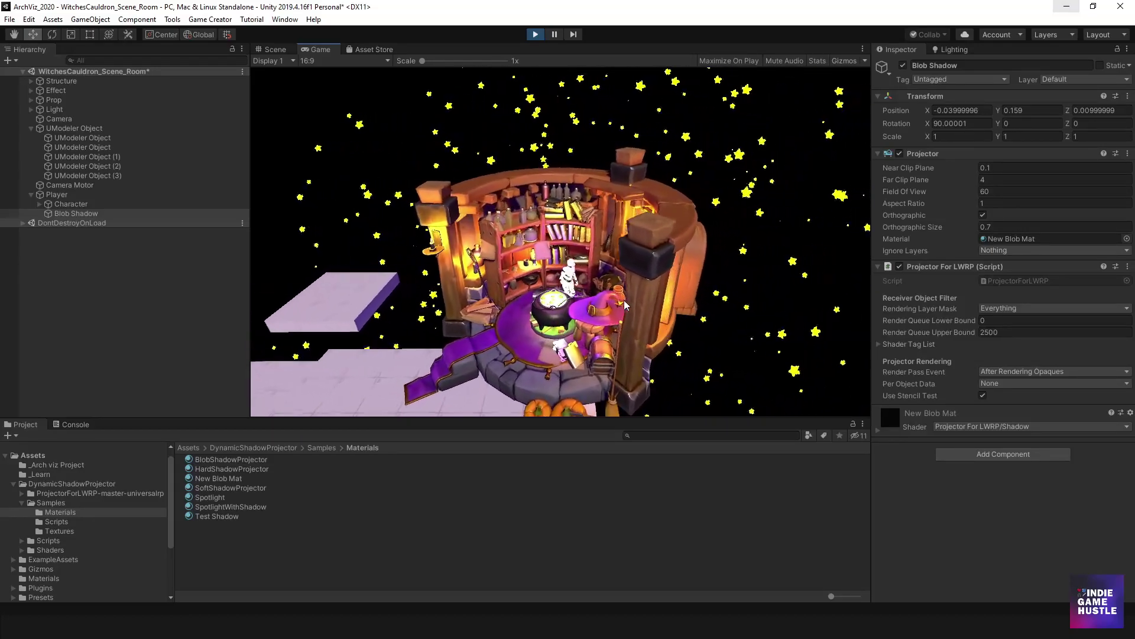
key("s")
key("a")
key("space")
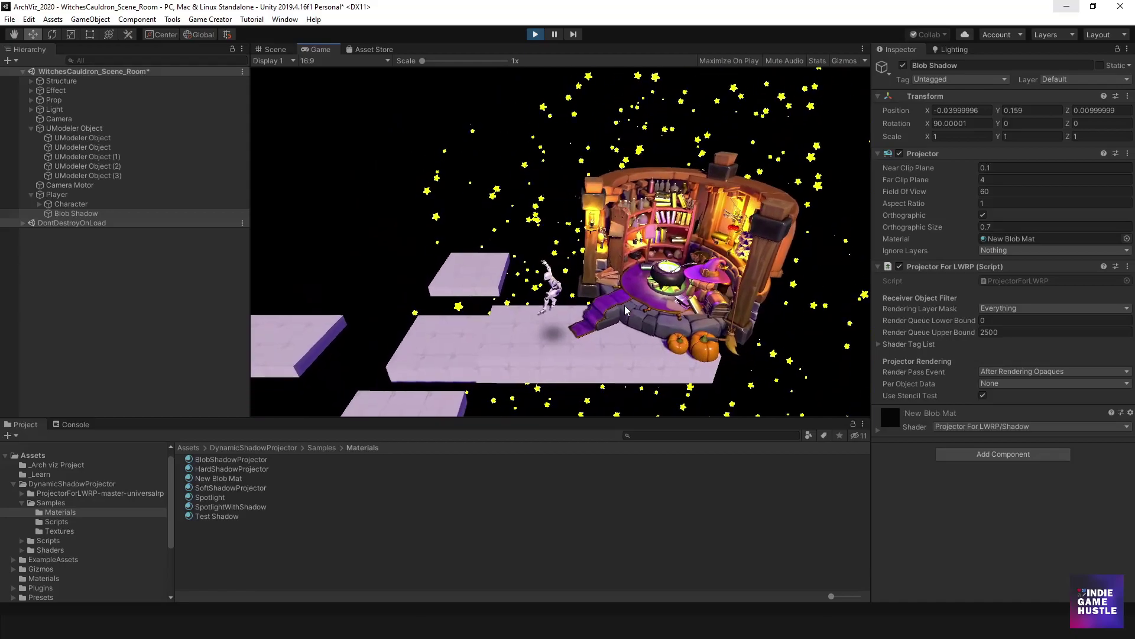
key("d")
key("space")
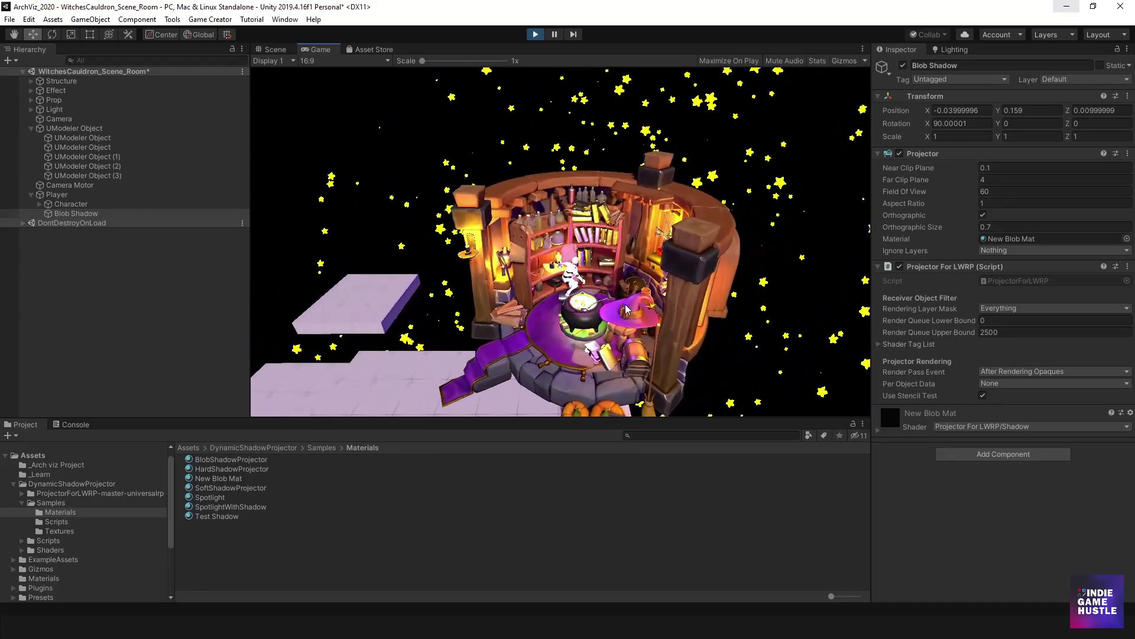
key("a")
key("space")
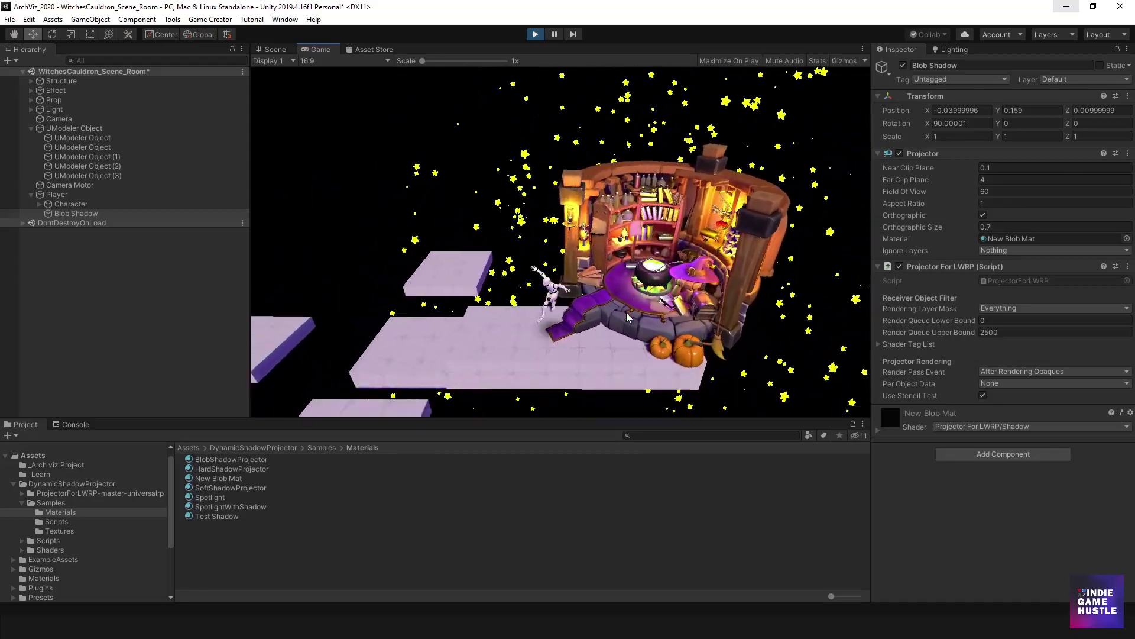
key("d")
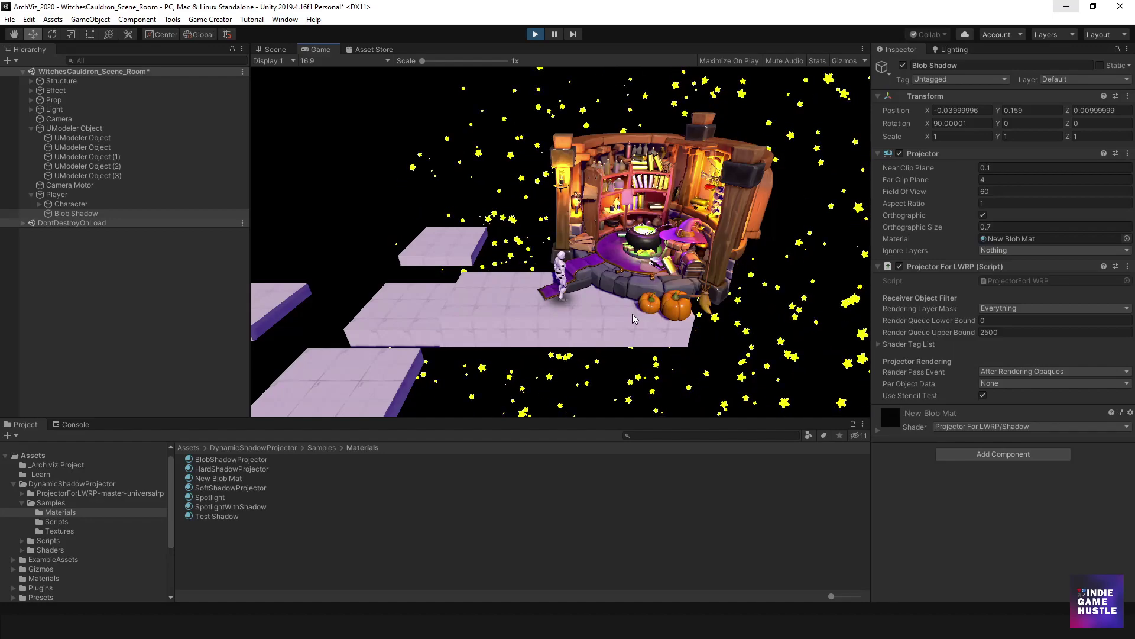
- Move and jump the character around the cauldron and room entrance, and bring it back to the foot of the stairs
key("d")
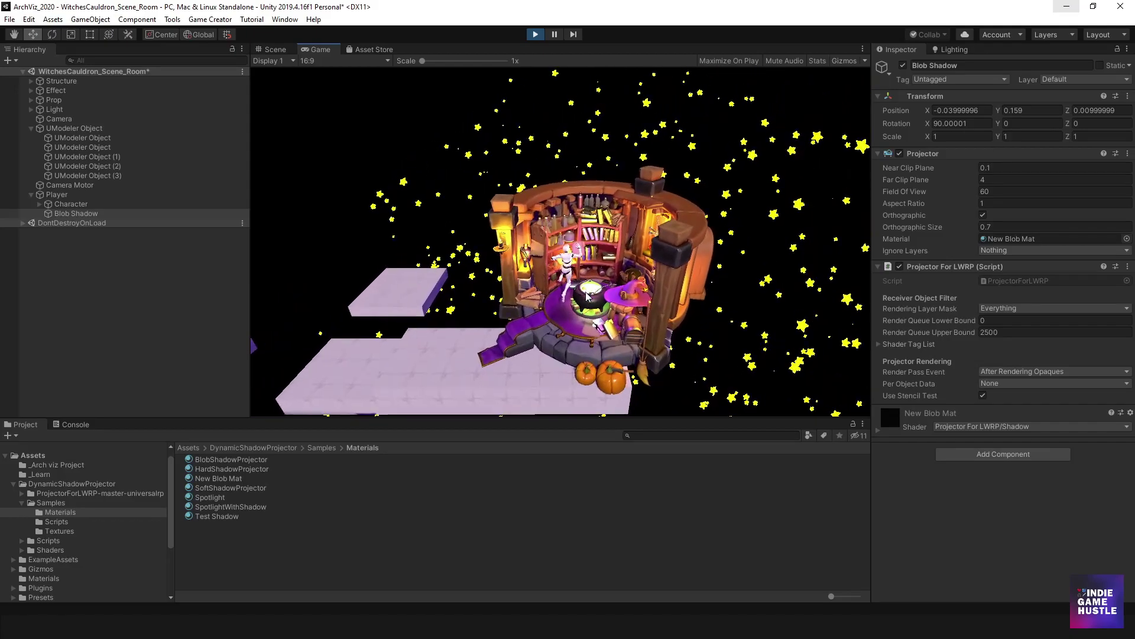
key("a")
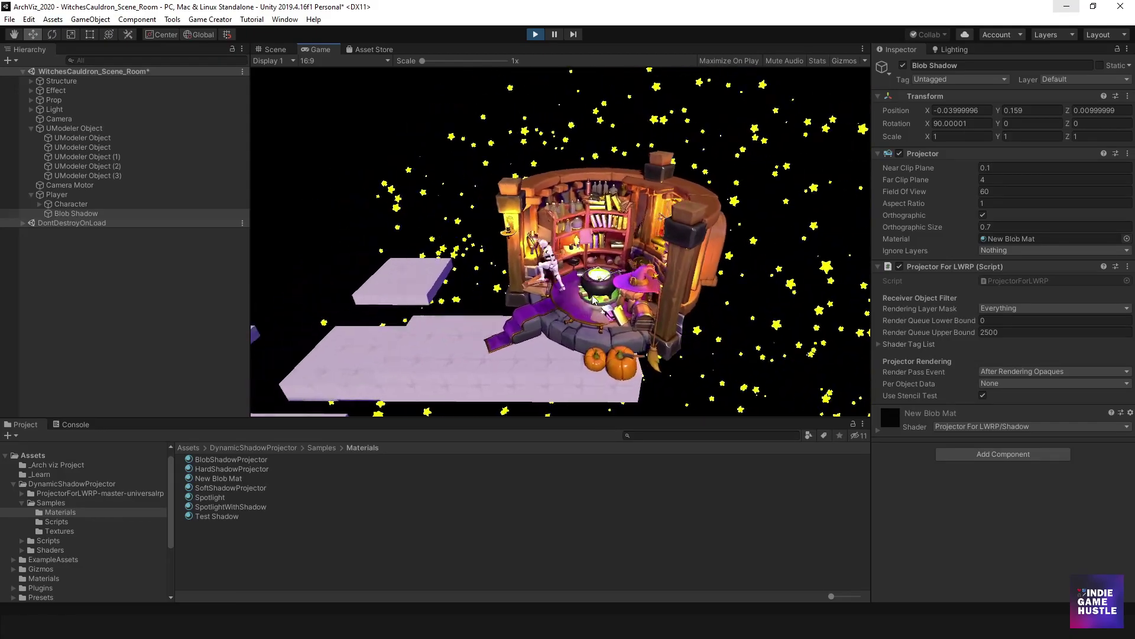
key("space")
key("d")
key("w")
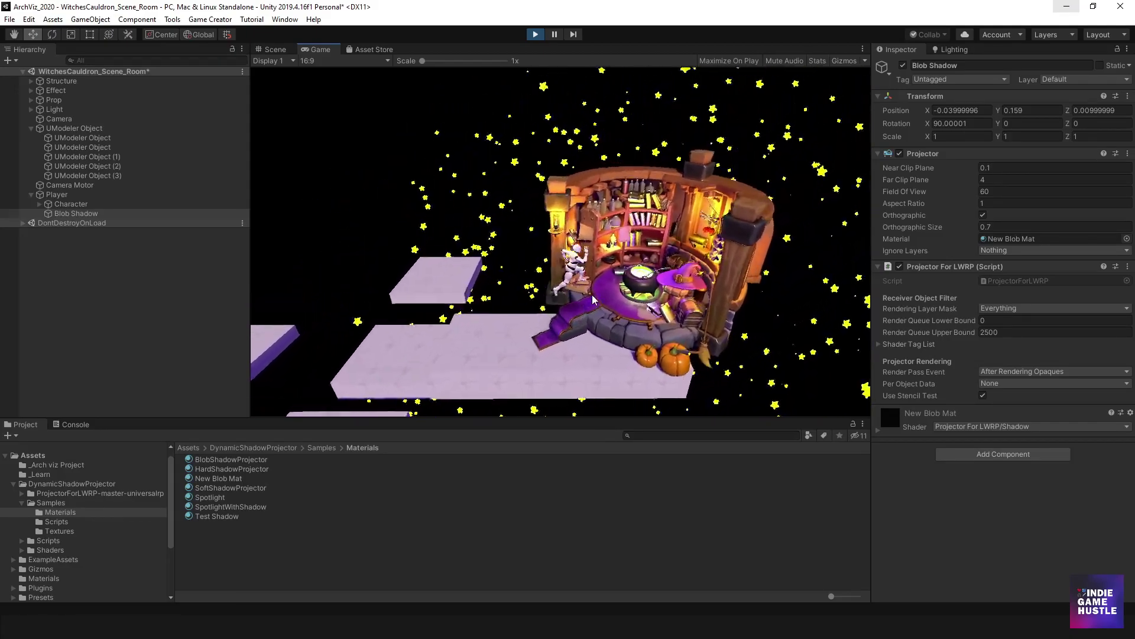
key("a")
key("space")
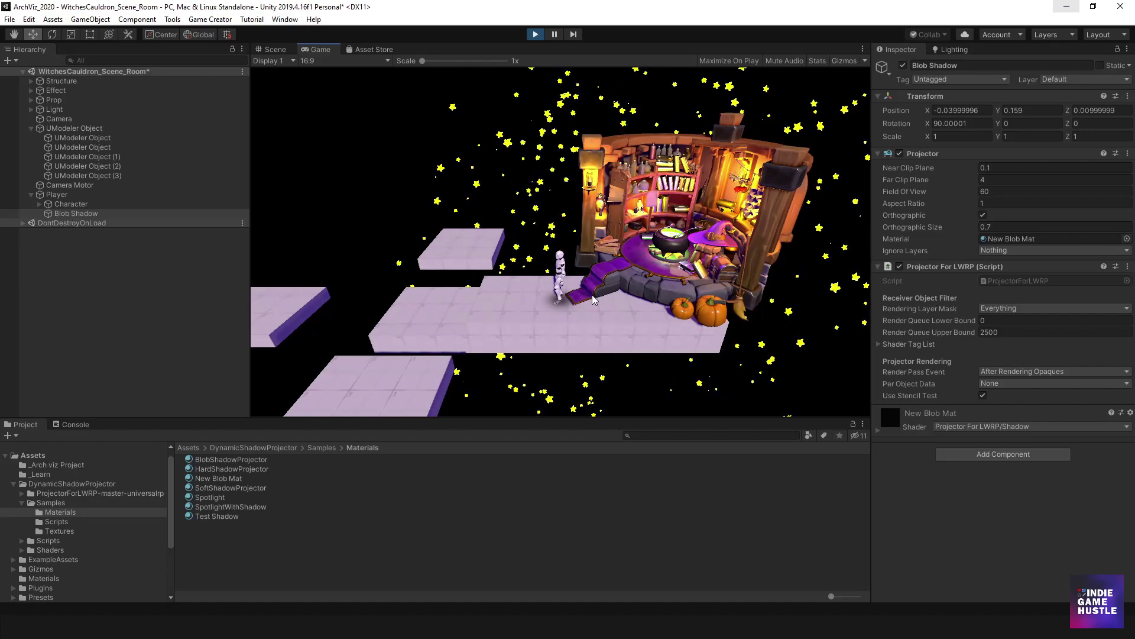
- Run the character from the cauldron room to the adjoining platform block and back twice, jumping to observe the shadow
left_click(593, 299)
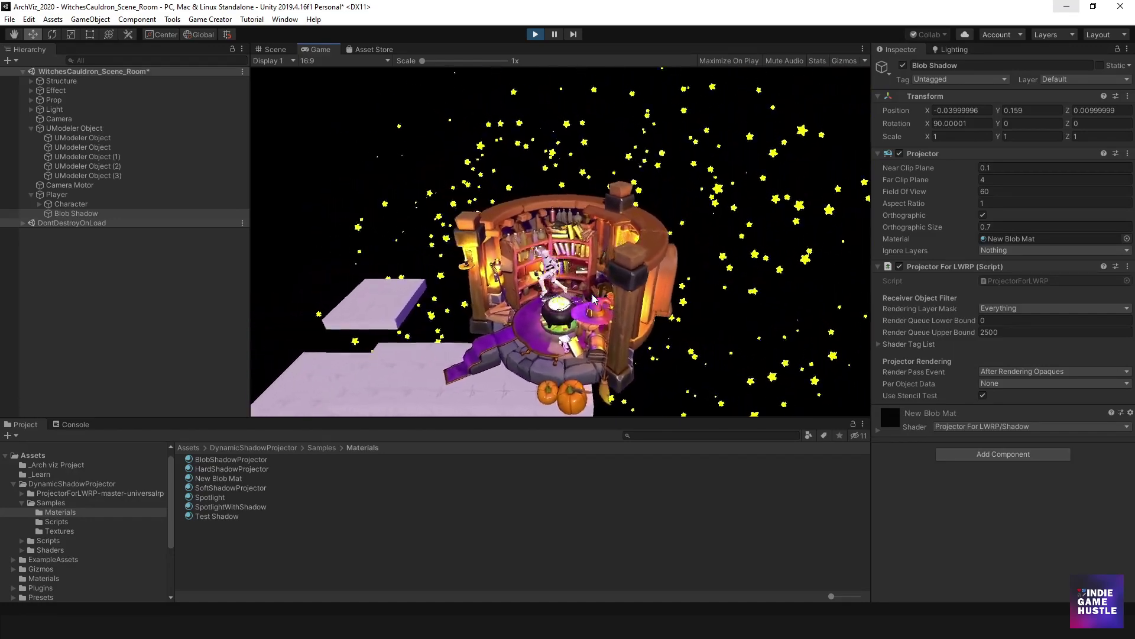
key("a")
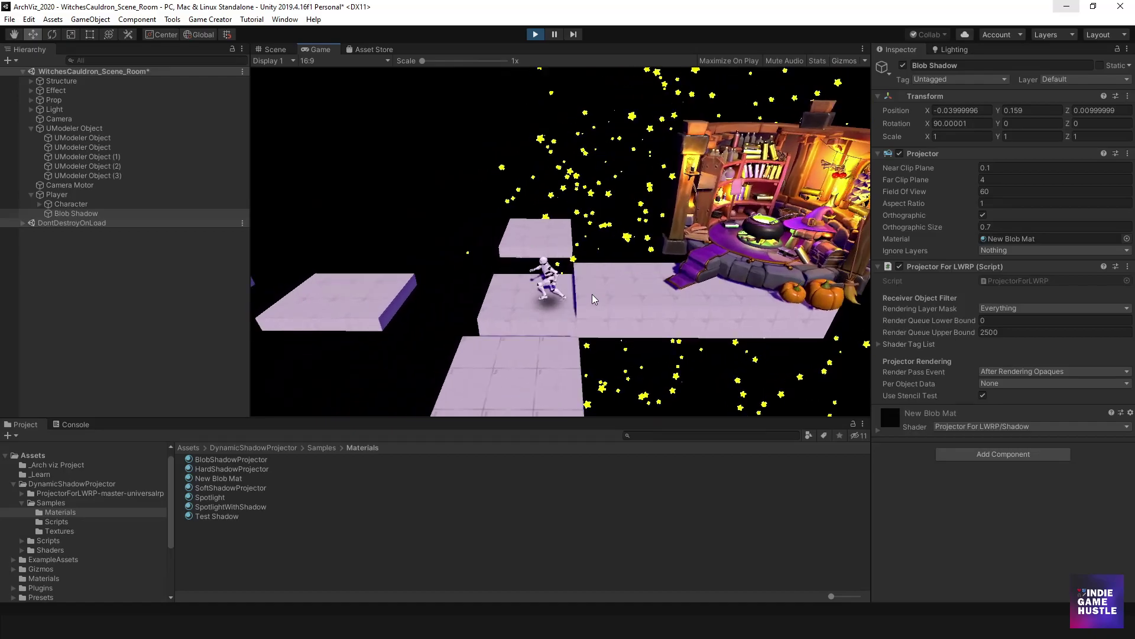
key("d")
key("space")
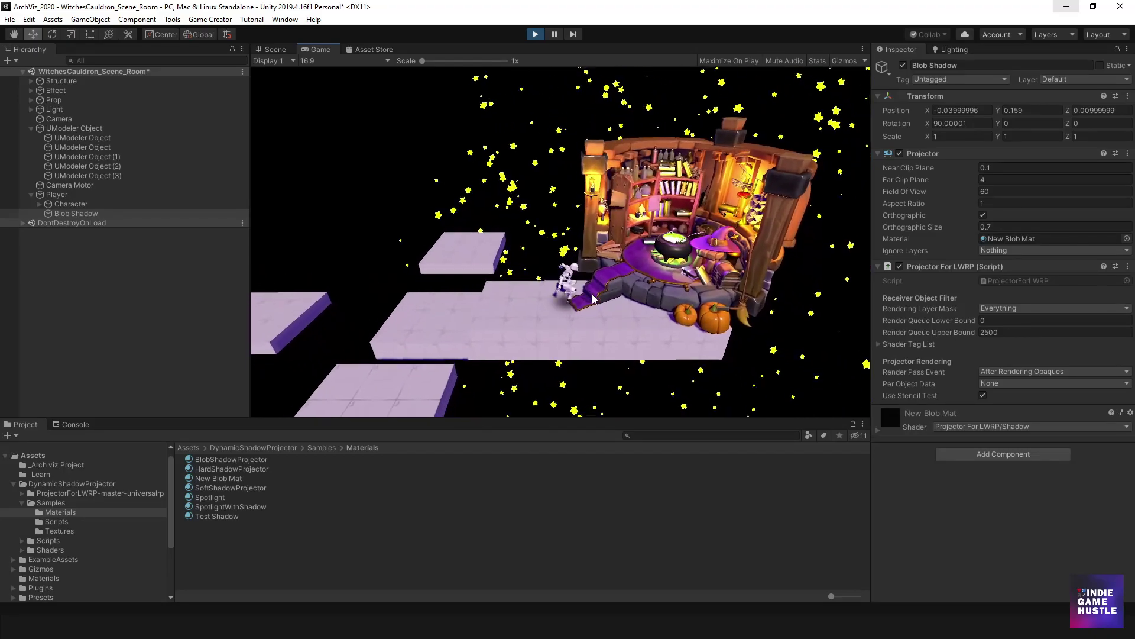
key("d")
key("w")
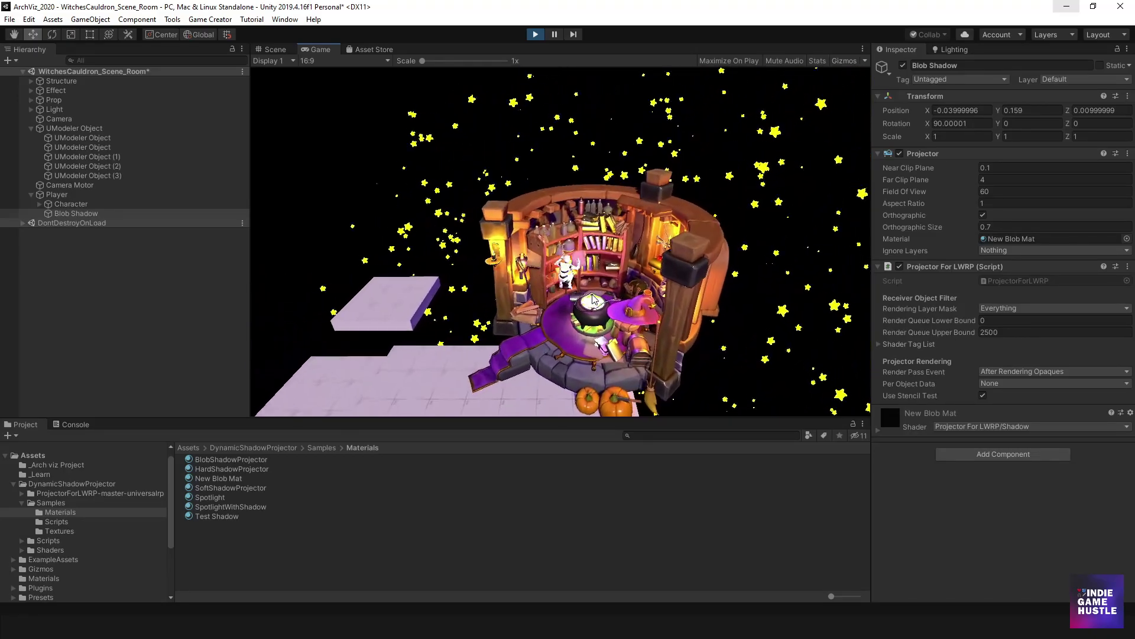
key("a")
key("s")
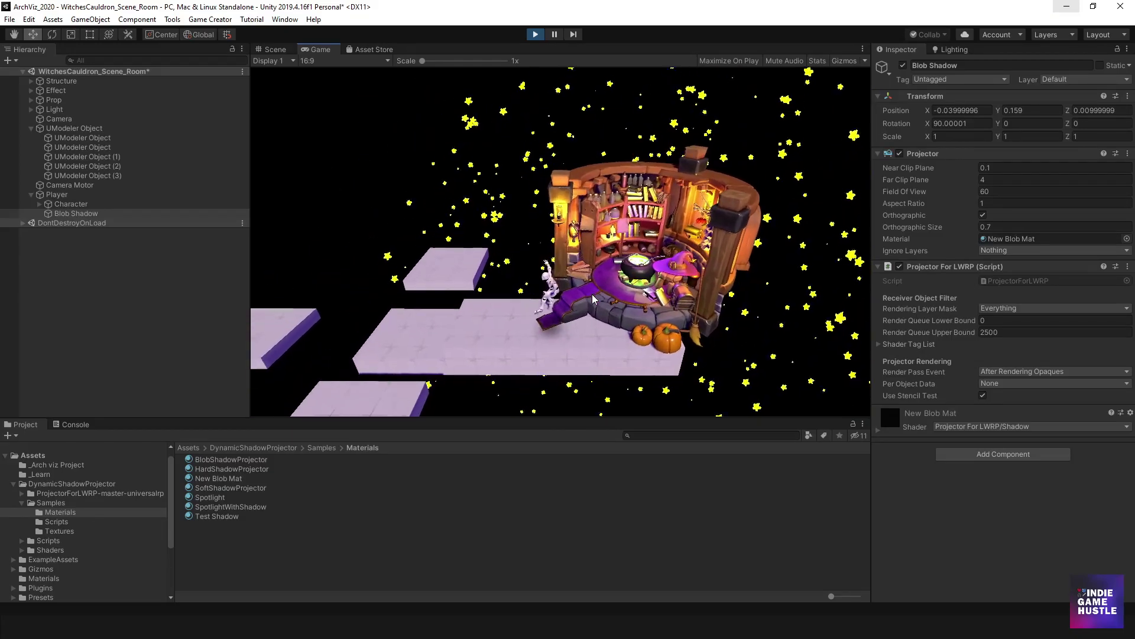
key("a")
key("space")
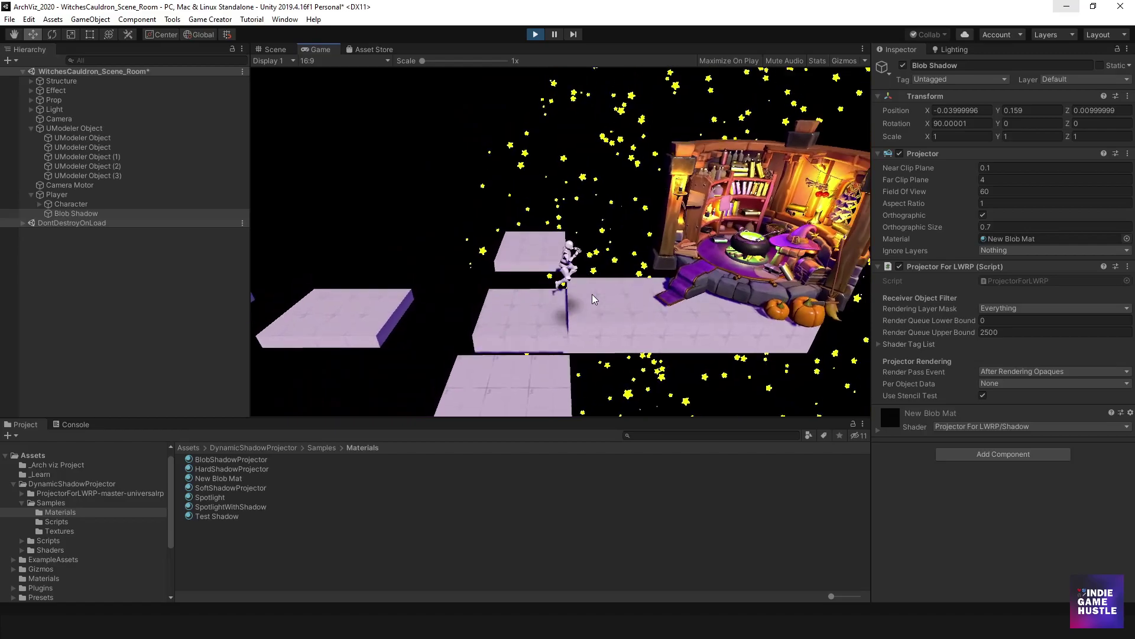
key("d")
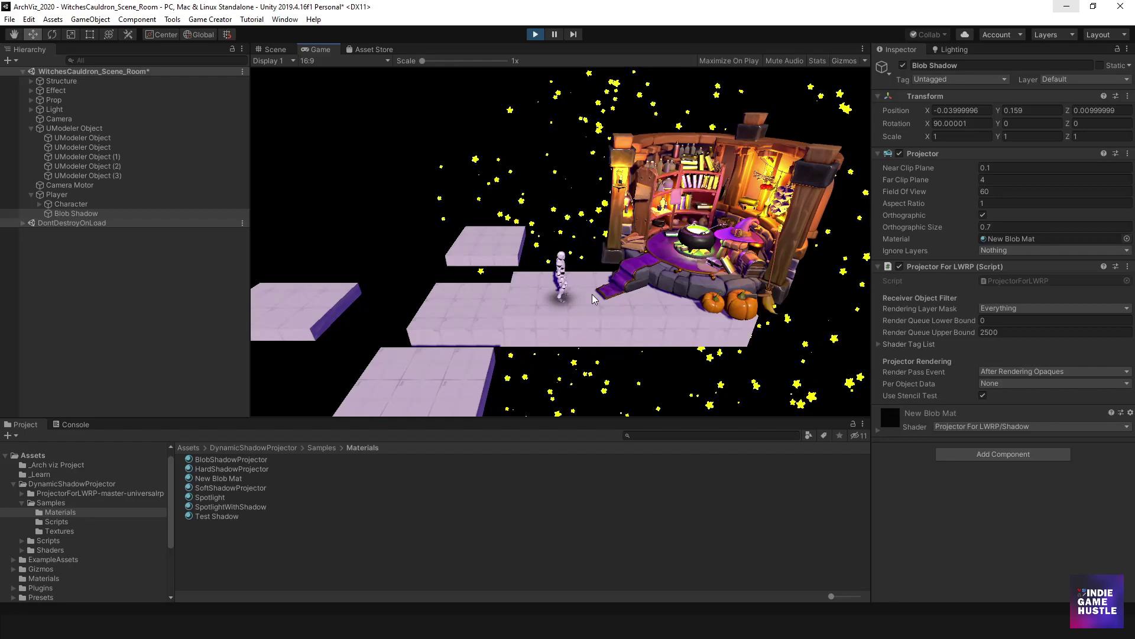
- Take the character up the purple stairs, behind the cauldron, and back down to the main platform to check the shadow
key("d")
key("w")
key("space")
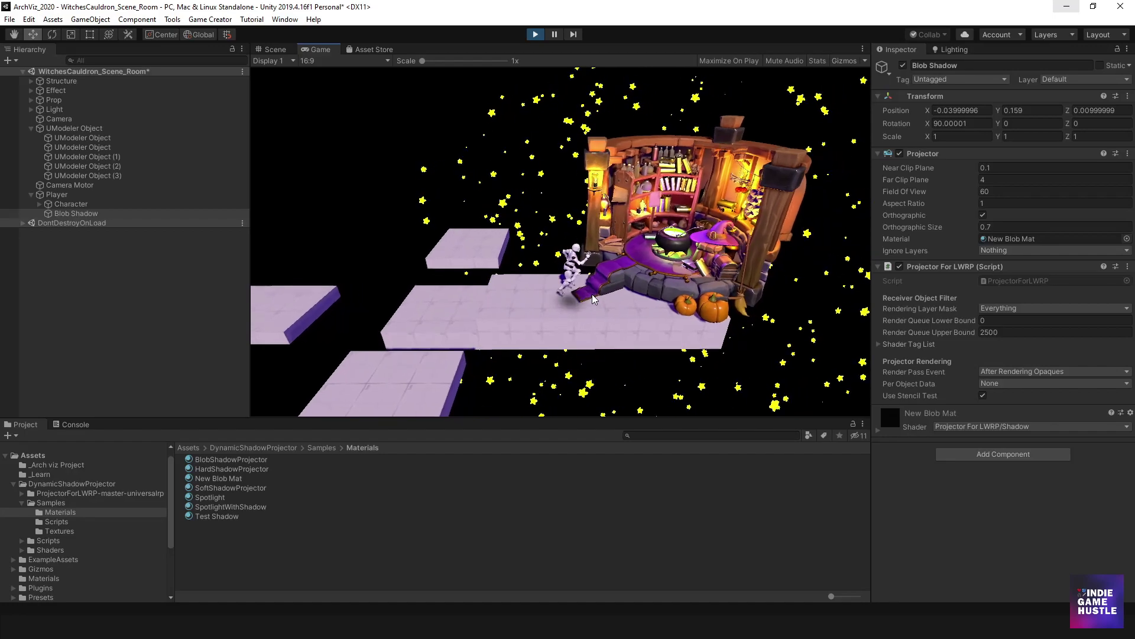
key("a")
key("s")
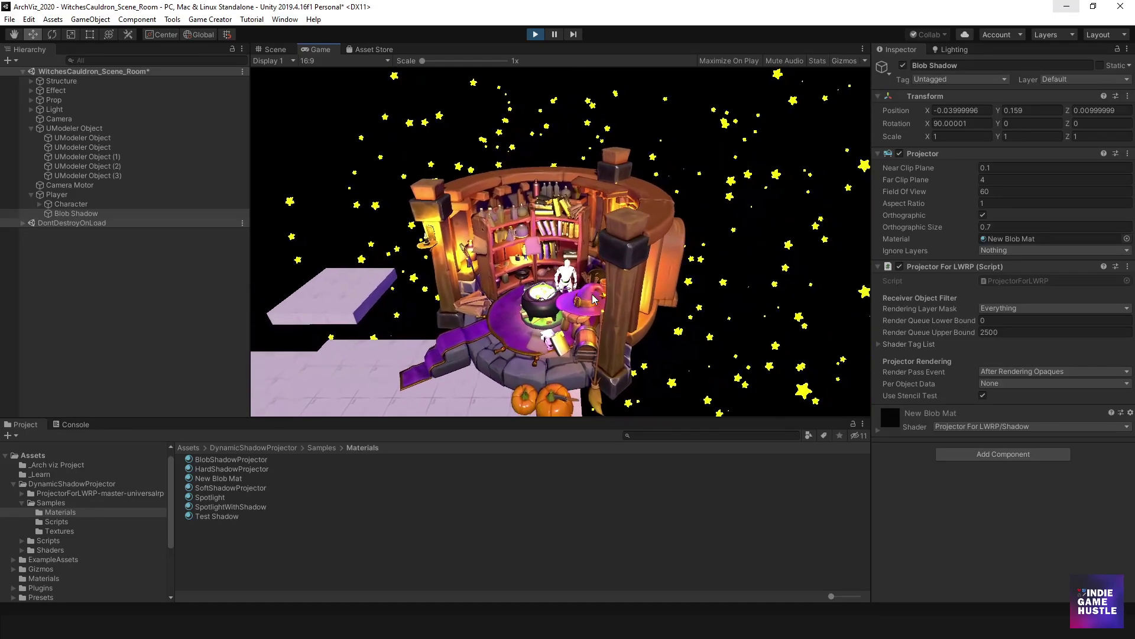
key("space")
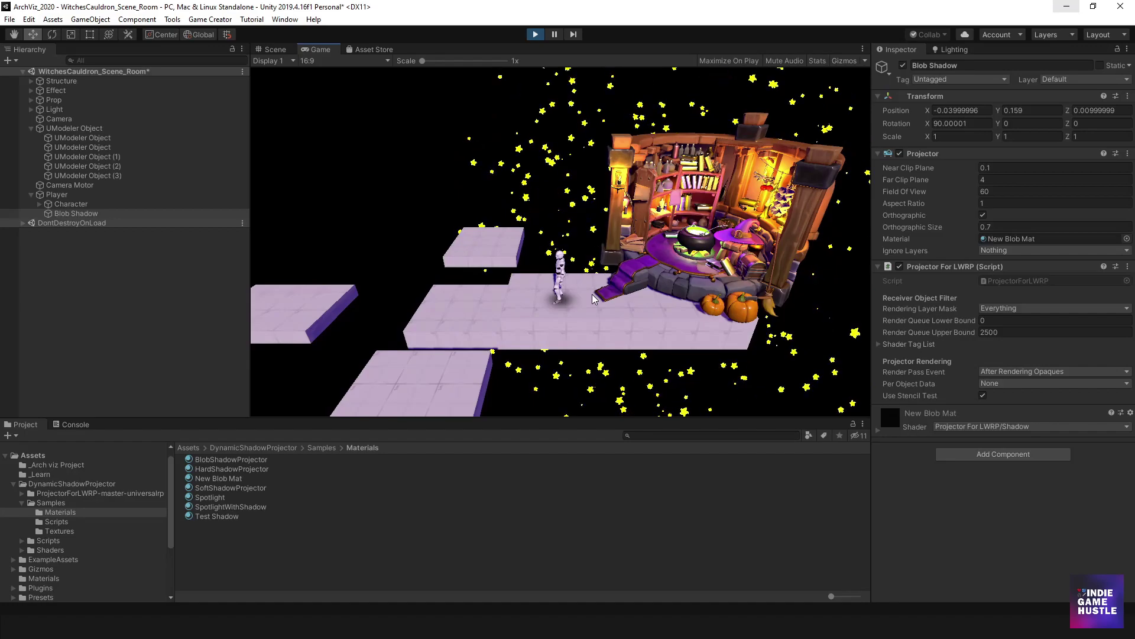
- Jump the character to the lower adjoining block and back, and take it up into the cauldron room to check the shadow
key("d")
key("a")
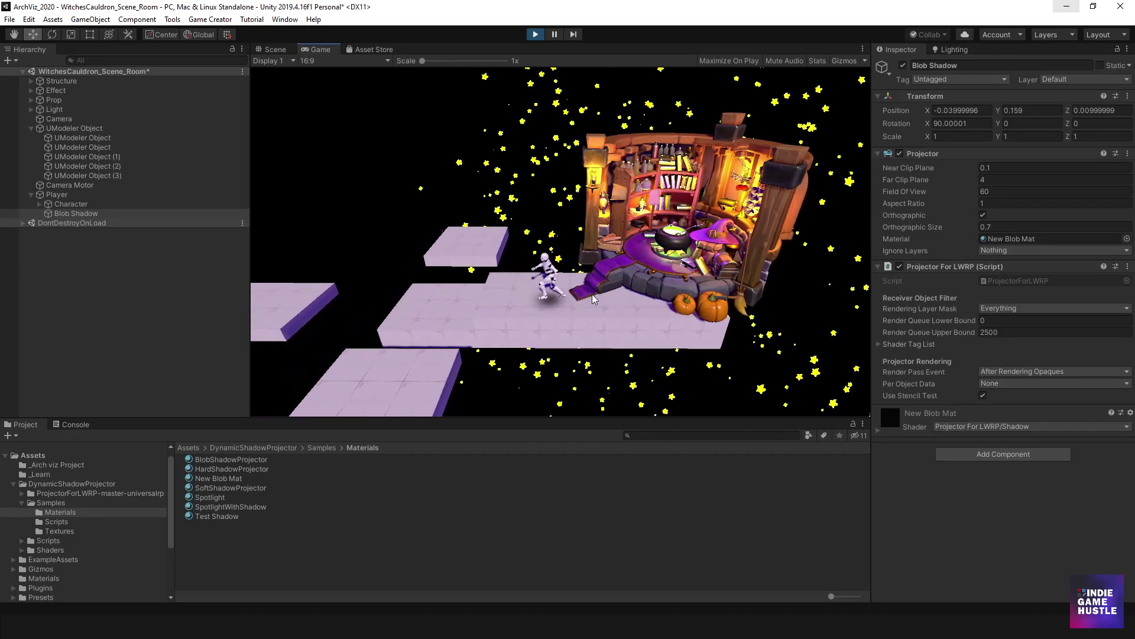
key("space")
key("s")
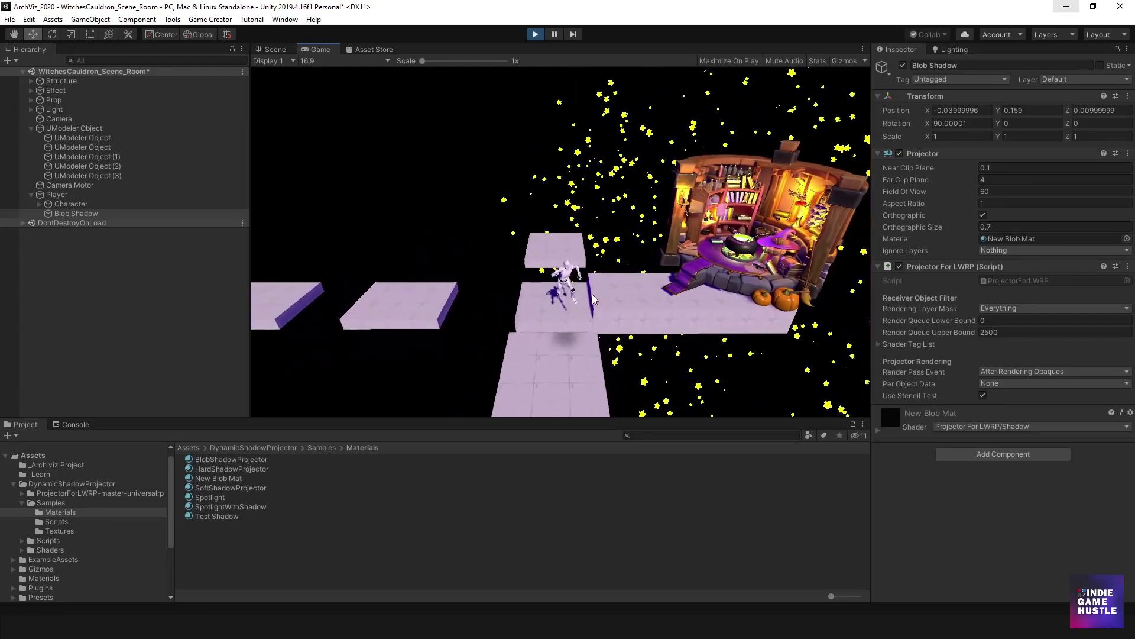
key("w")
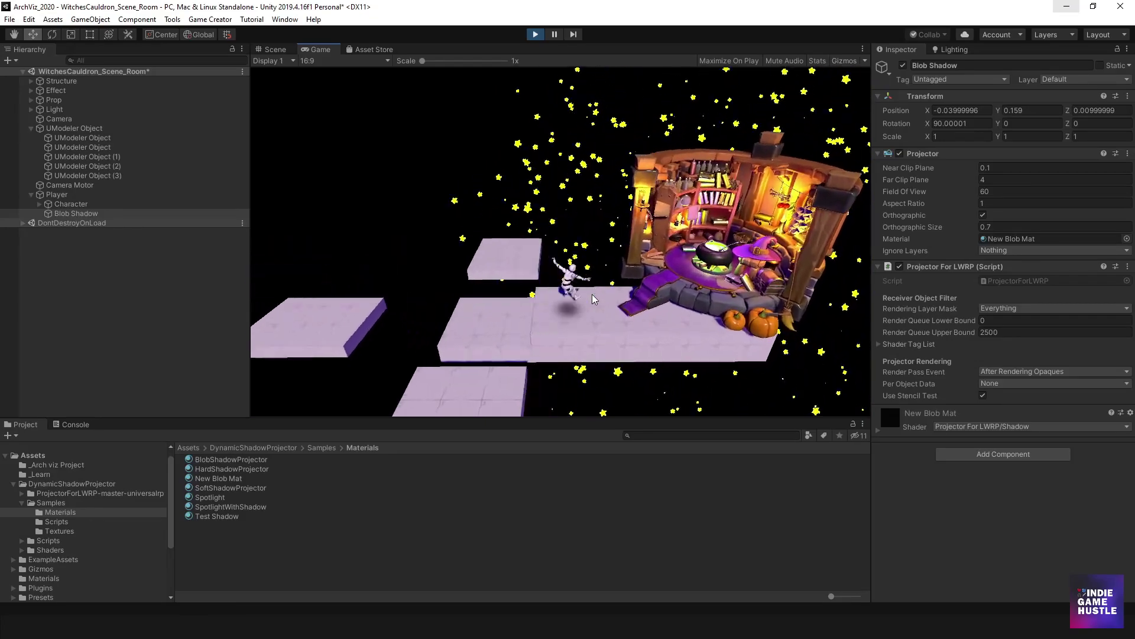
key("w")
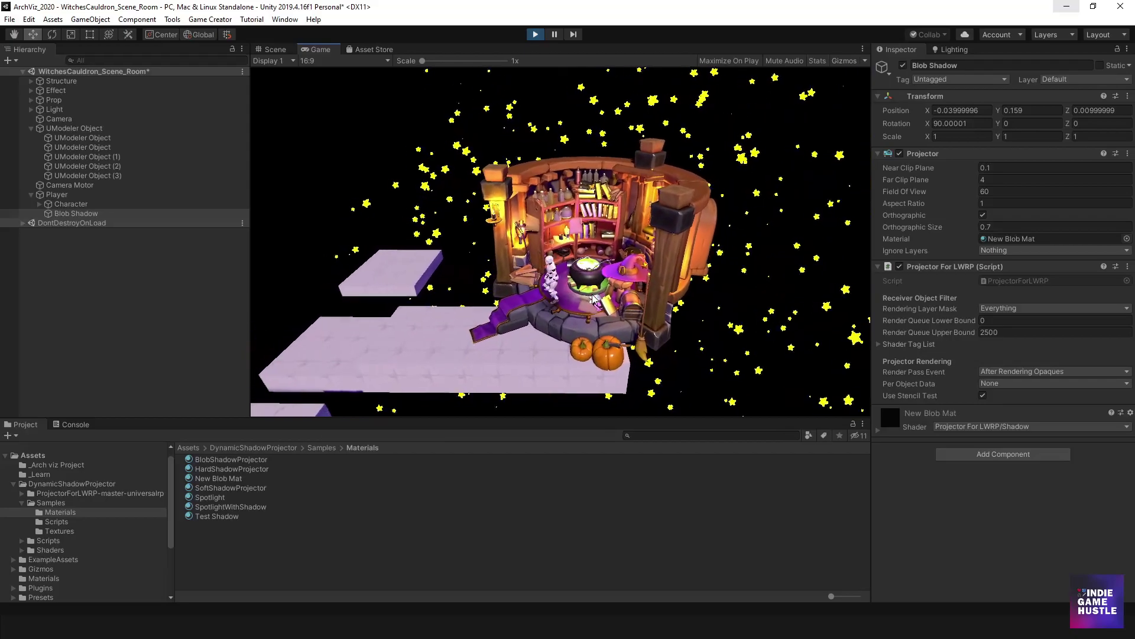
- Run the character out of the cauldron room, jump across to the detached platform, and jump back to the main platform
key("a")
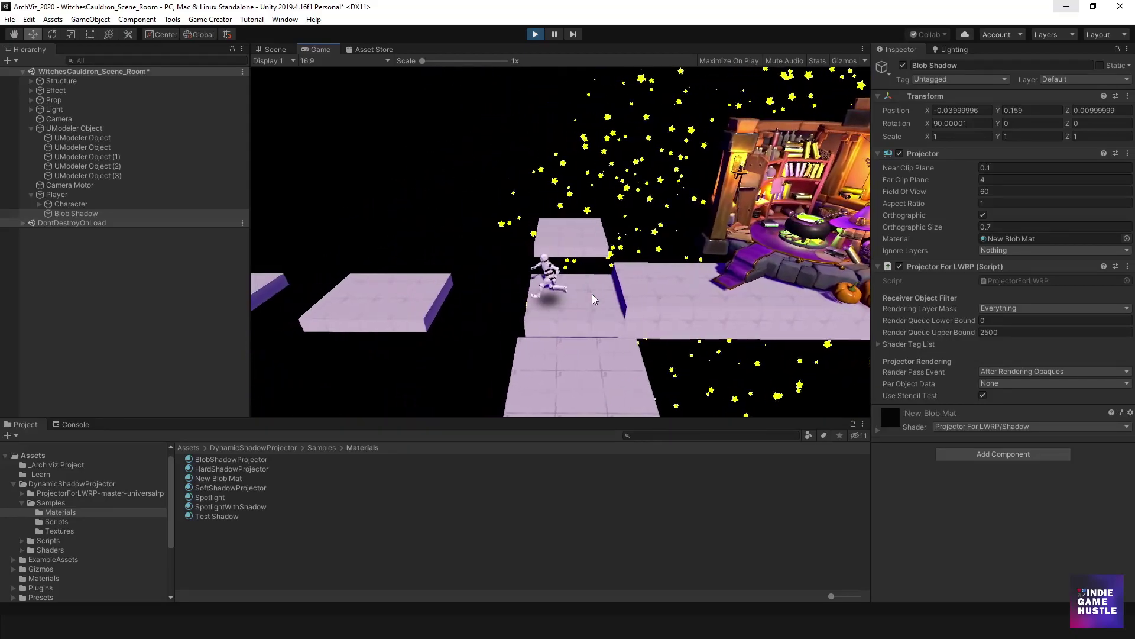
key("space")
key("d")
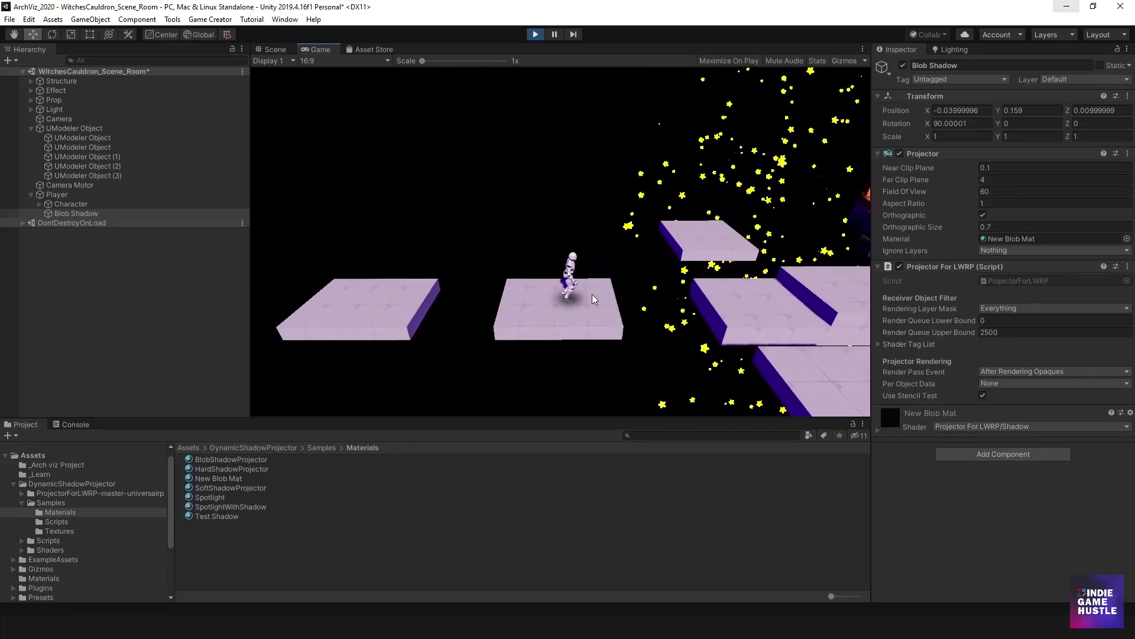
key("space")
key("d")
key("space")
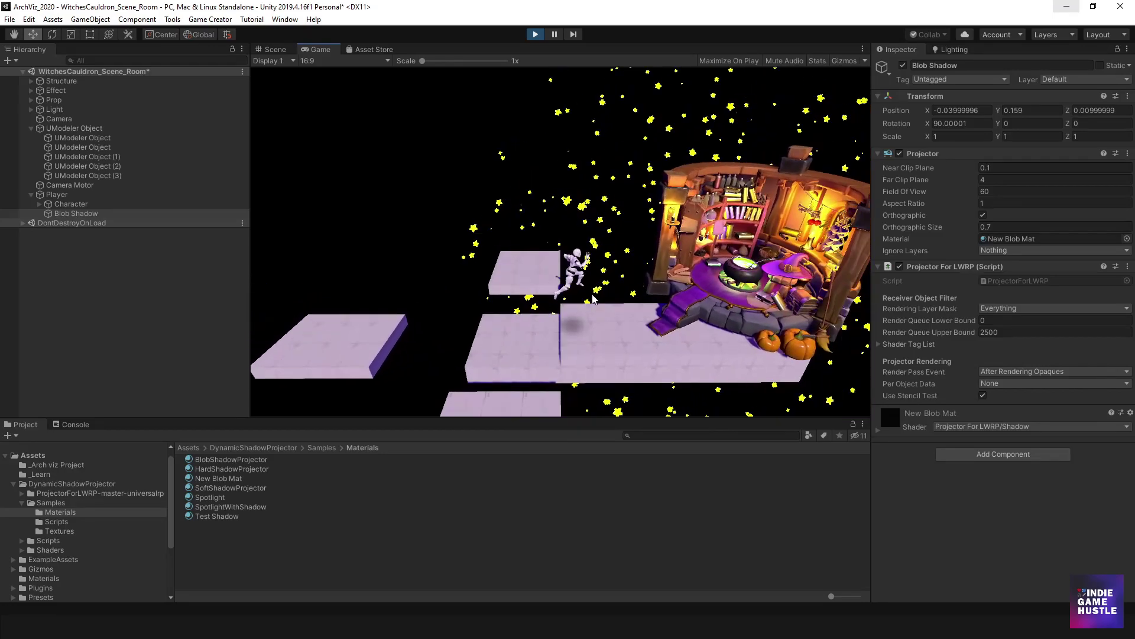
- Move the character around the main platform and bring it to the foot of the purple stairs to observe the shadow
key("a")
key("s")
key("d")
key("d")
key("w")
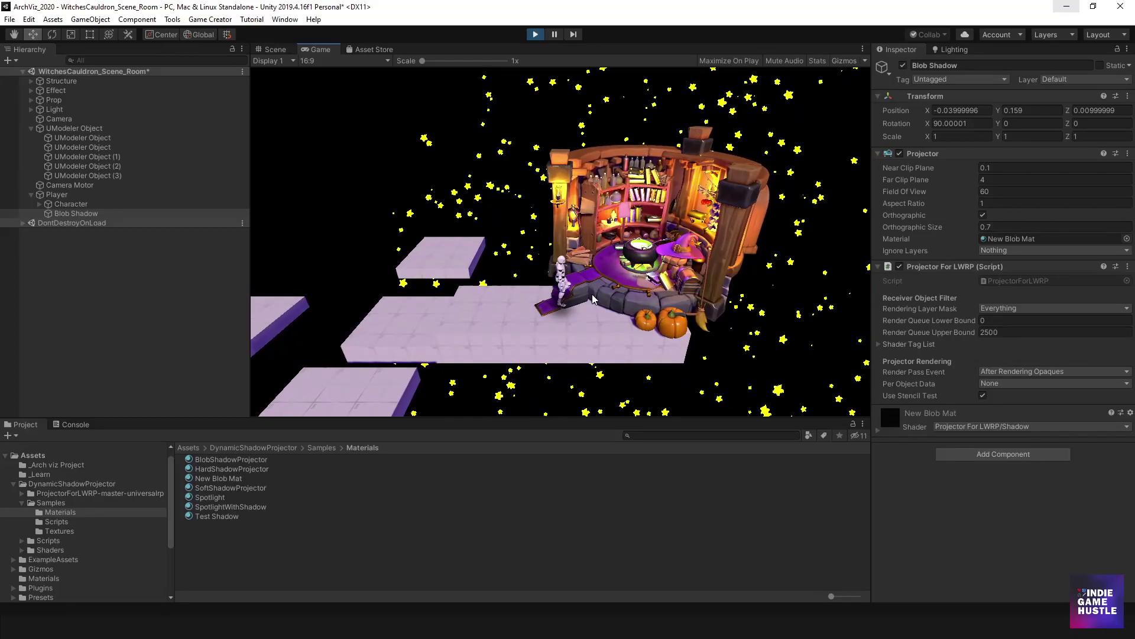